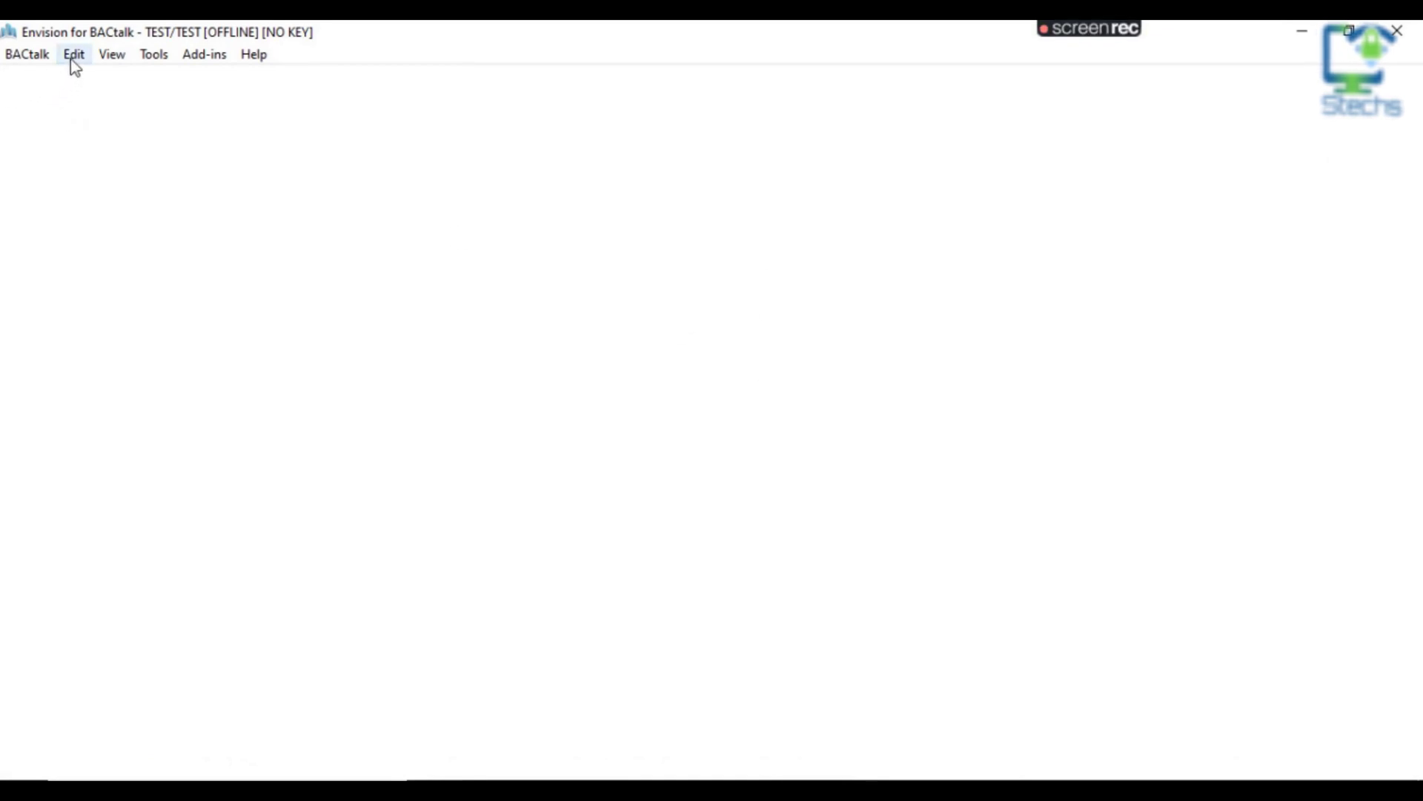
# Open blank display 1 in the Data Display Editor and maximize the editor window
pyautogui.click(75, 60)
pyautogui.click(87, 77)
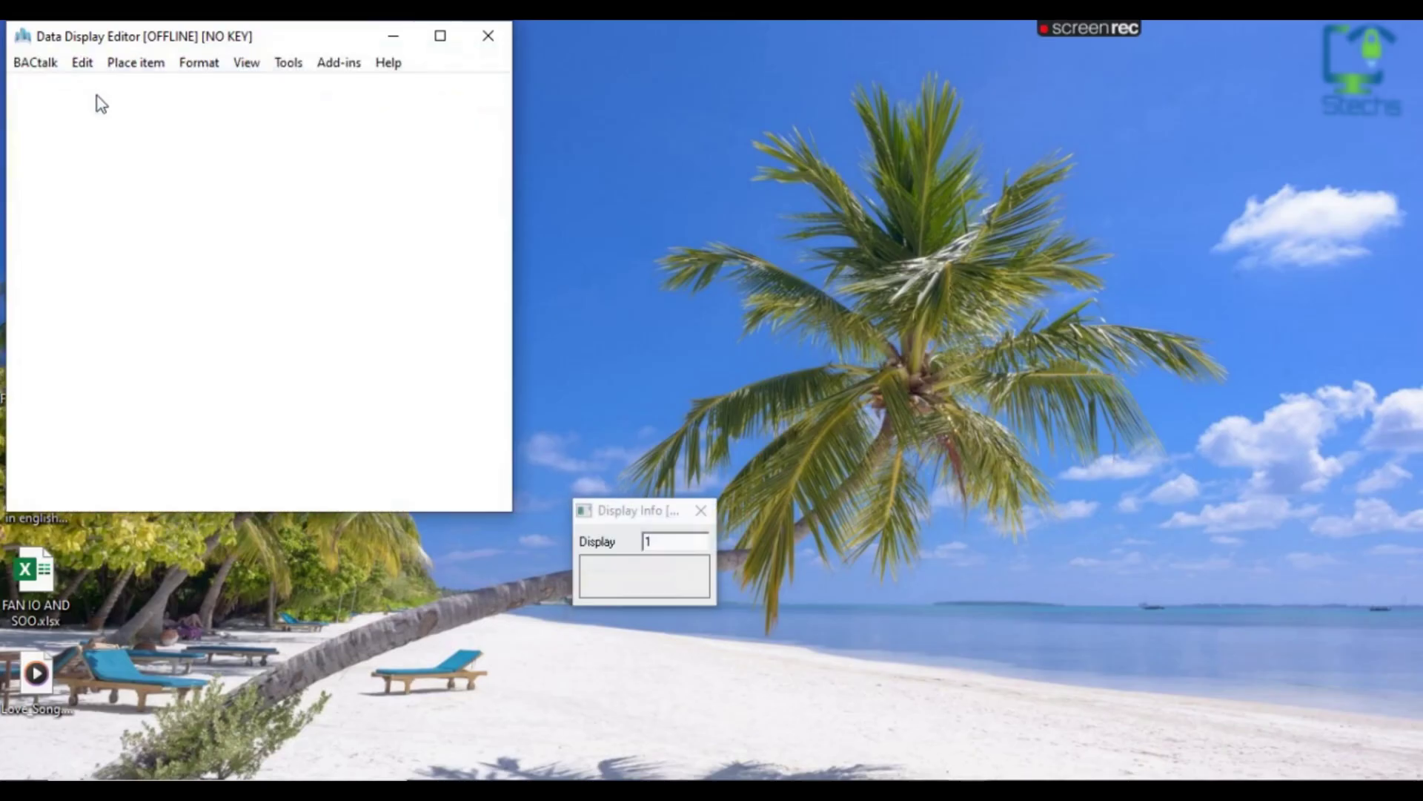
pyautogui.click(440, 37)
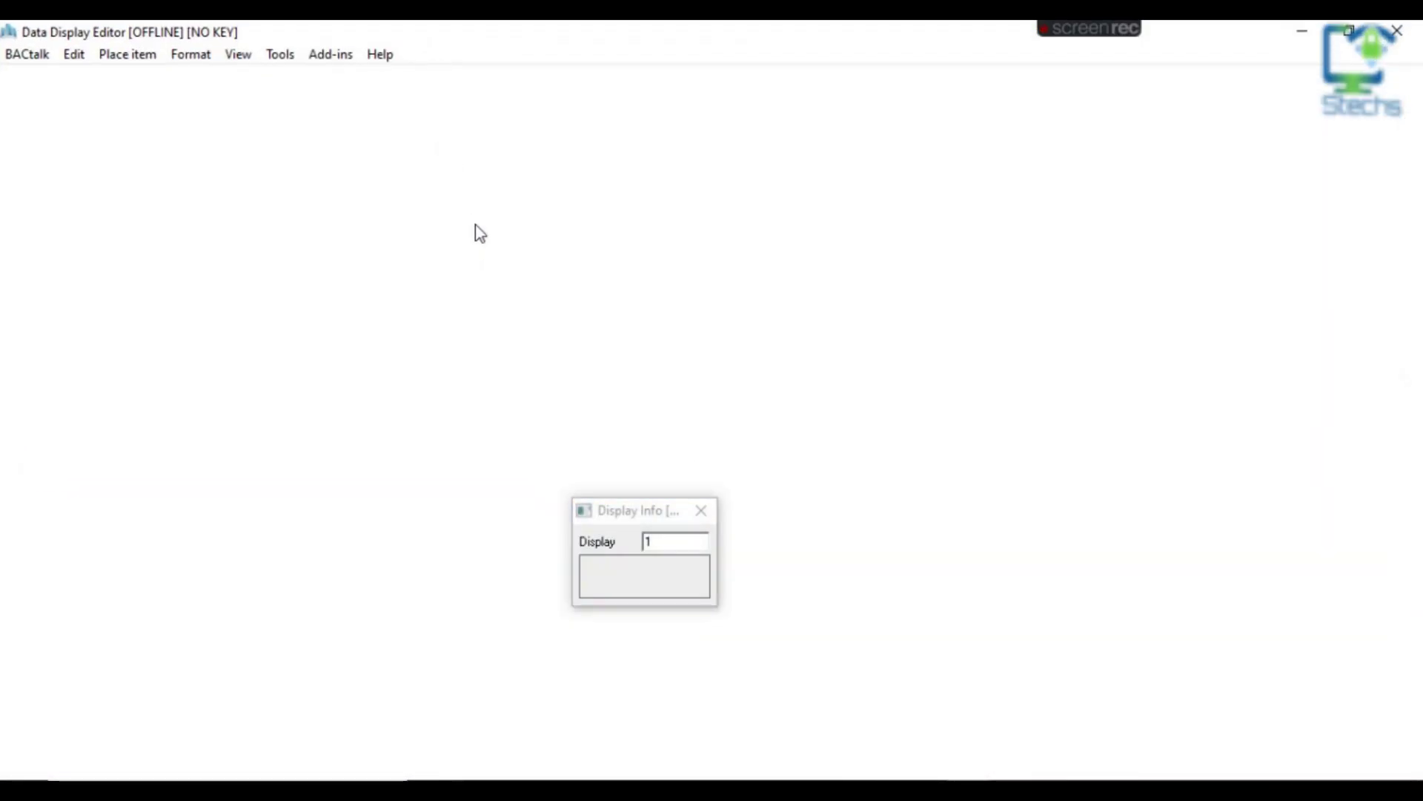
# Close the display info box and place a pushbutton selector near the display's top-left
pyautogui.click(701, 510)
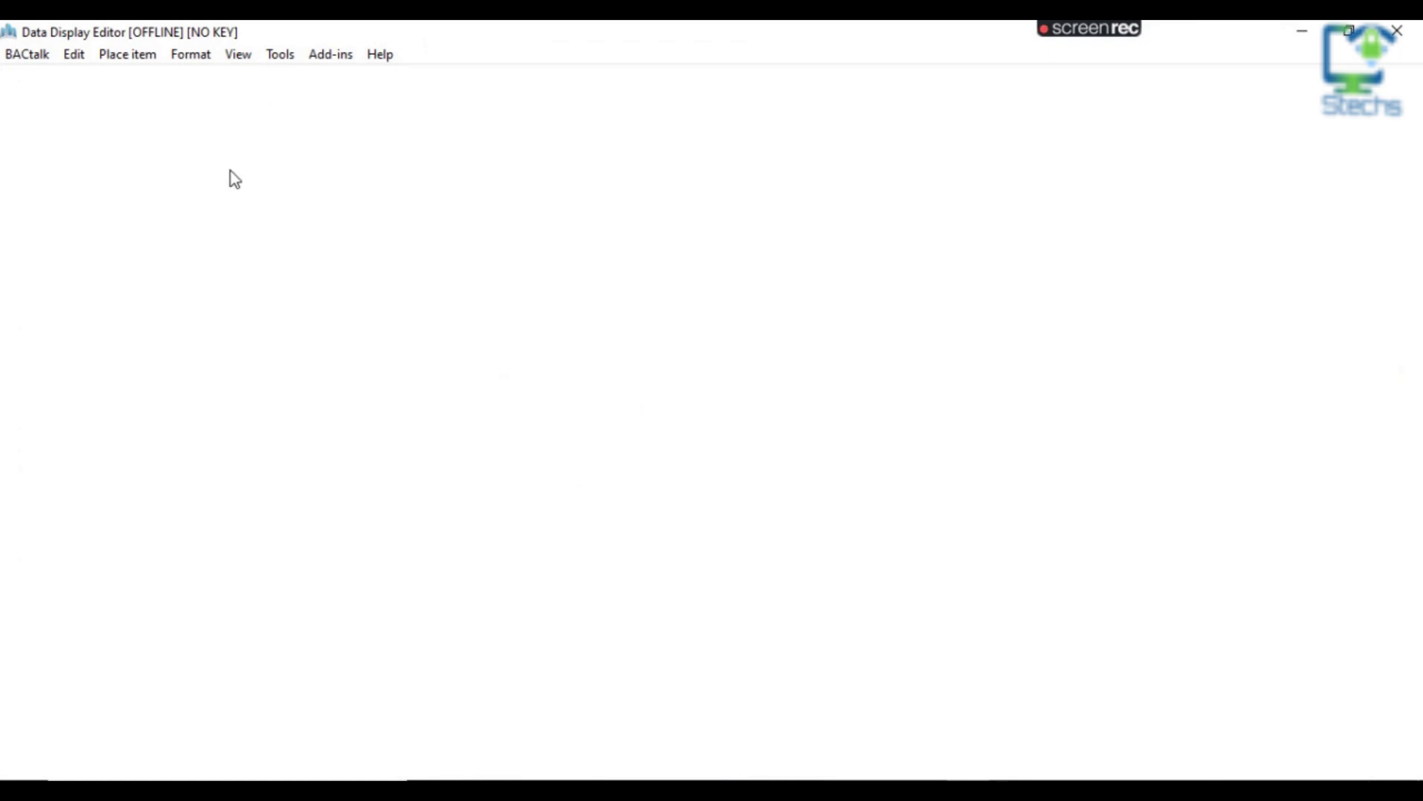
pyautogui.click(124, 63)
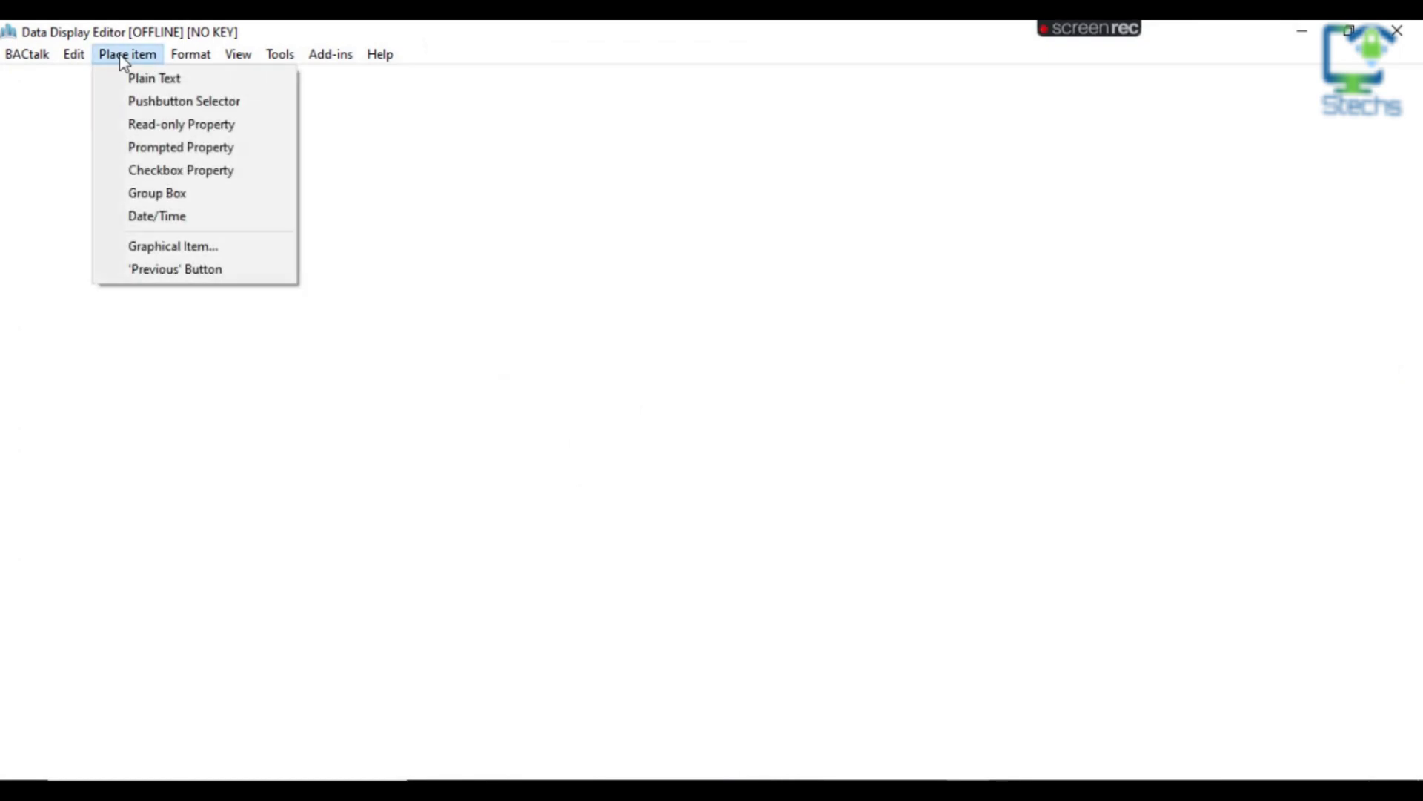
pyautogui.click(148, 101)
pyautogui.moveTo(454, 210); pyautogui.dragTo(694, 239)
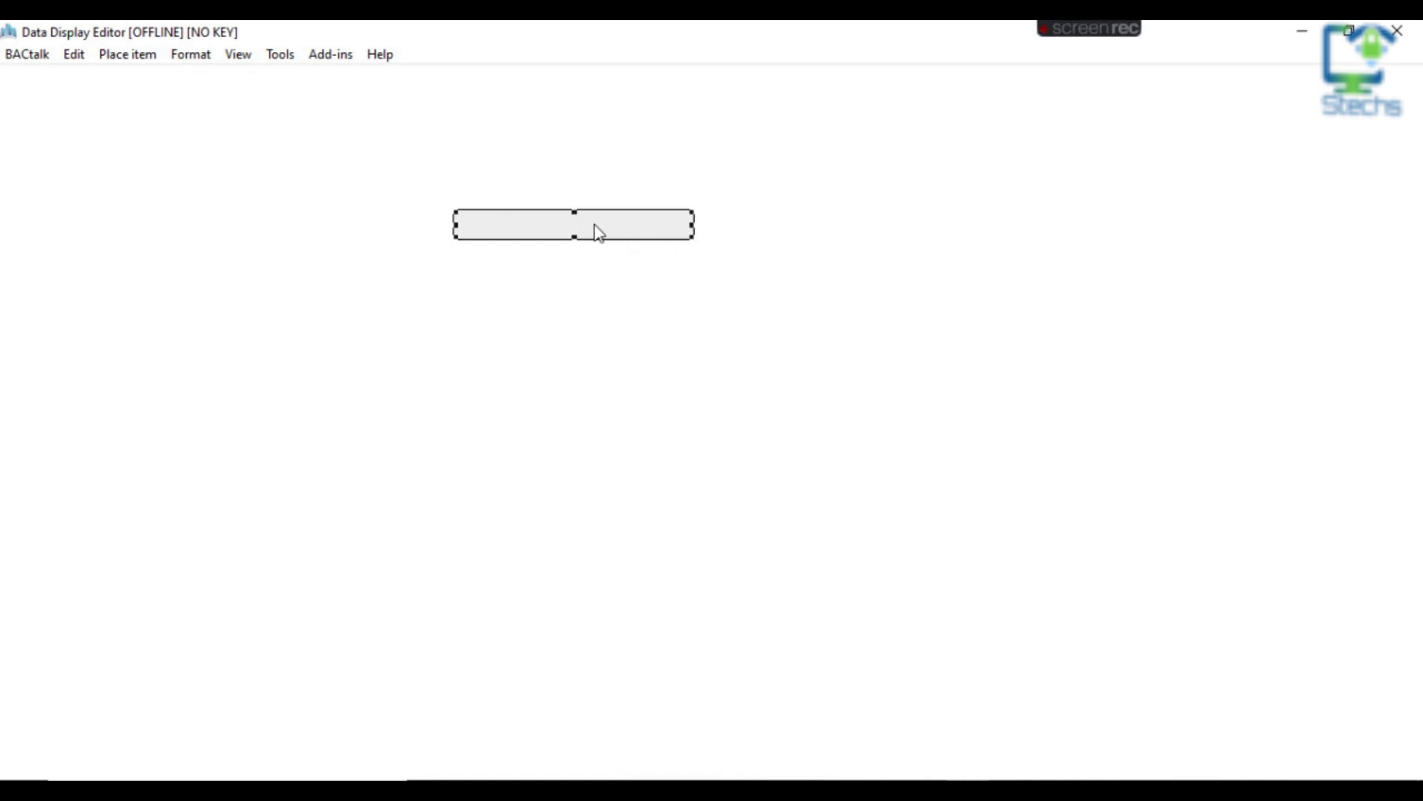
pyautogui.moveTo(572, 232); pyautogui.dragTo(489, 185)
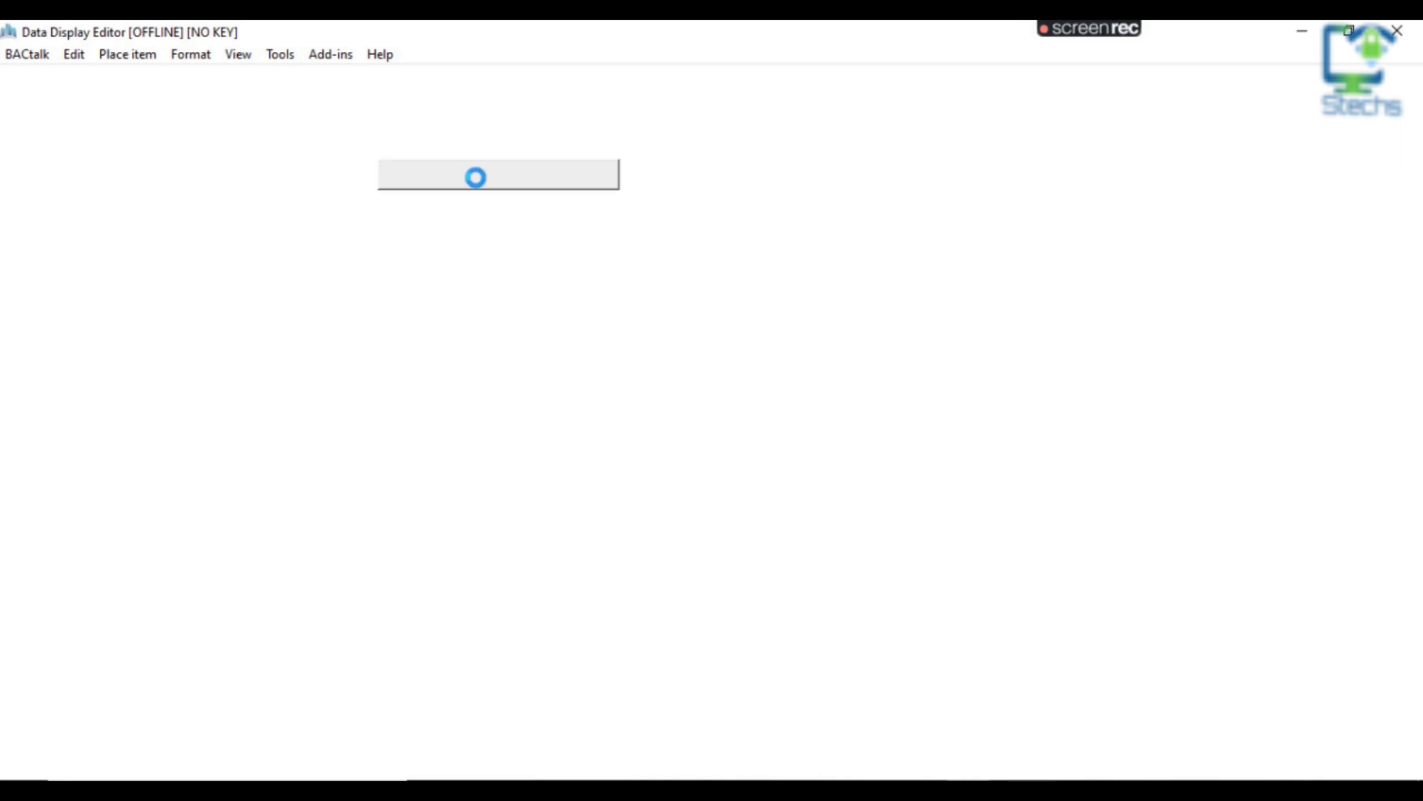
# Set the new pushbutton's button type to Display selector
pyautogui.doubleClick(480, 182)
pyautogui.click(840, 416)
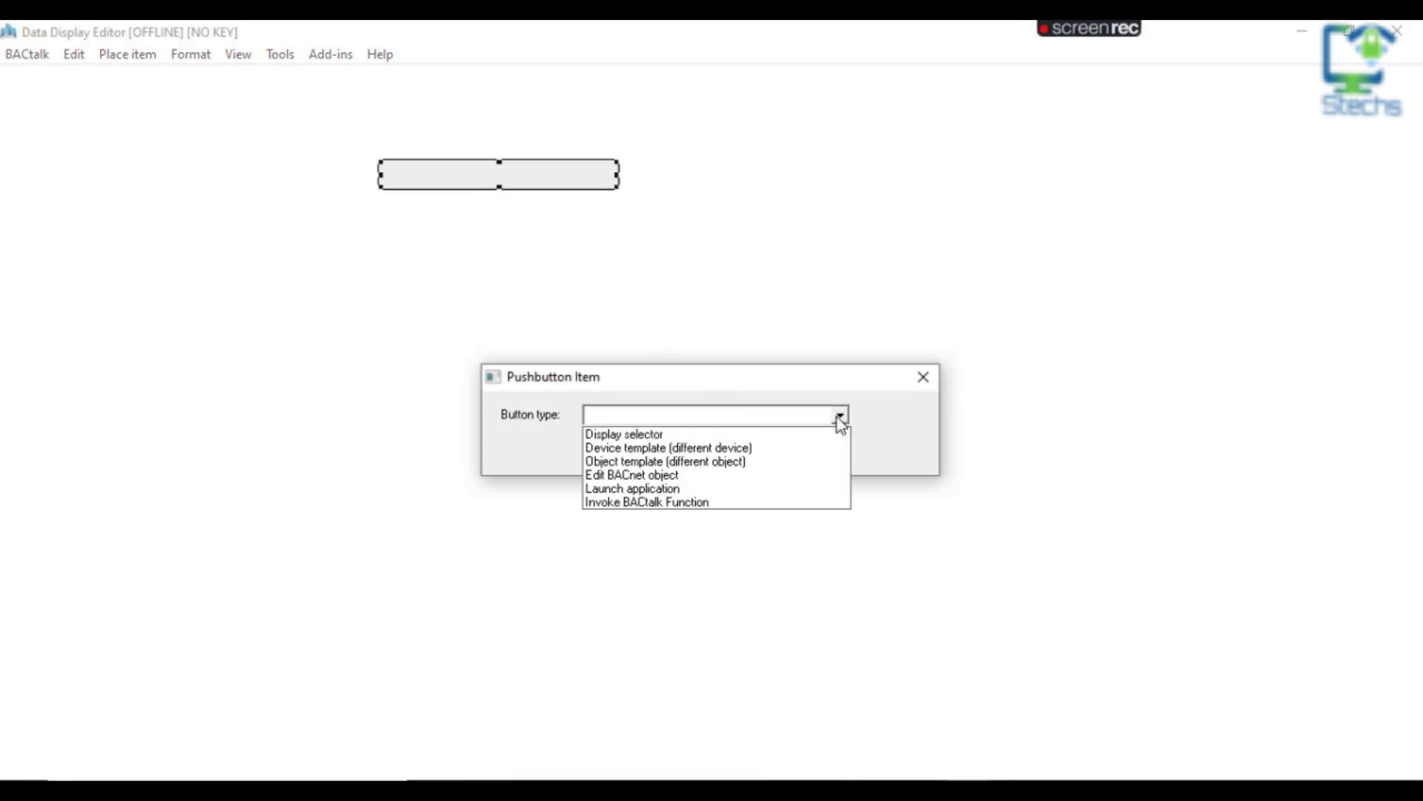
pyautogui.click(791, 438)
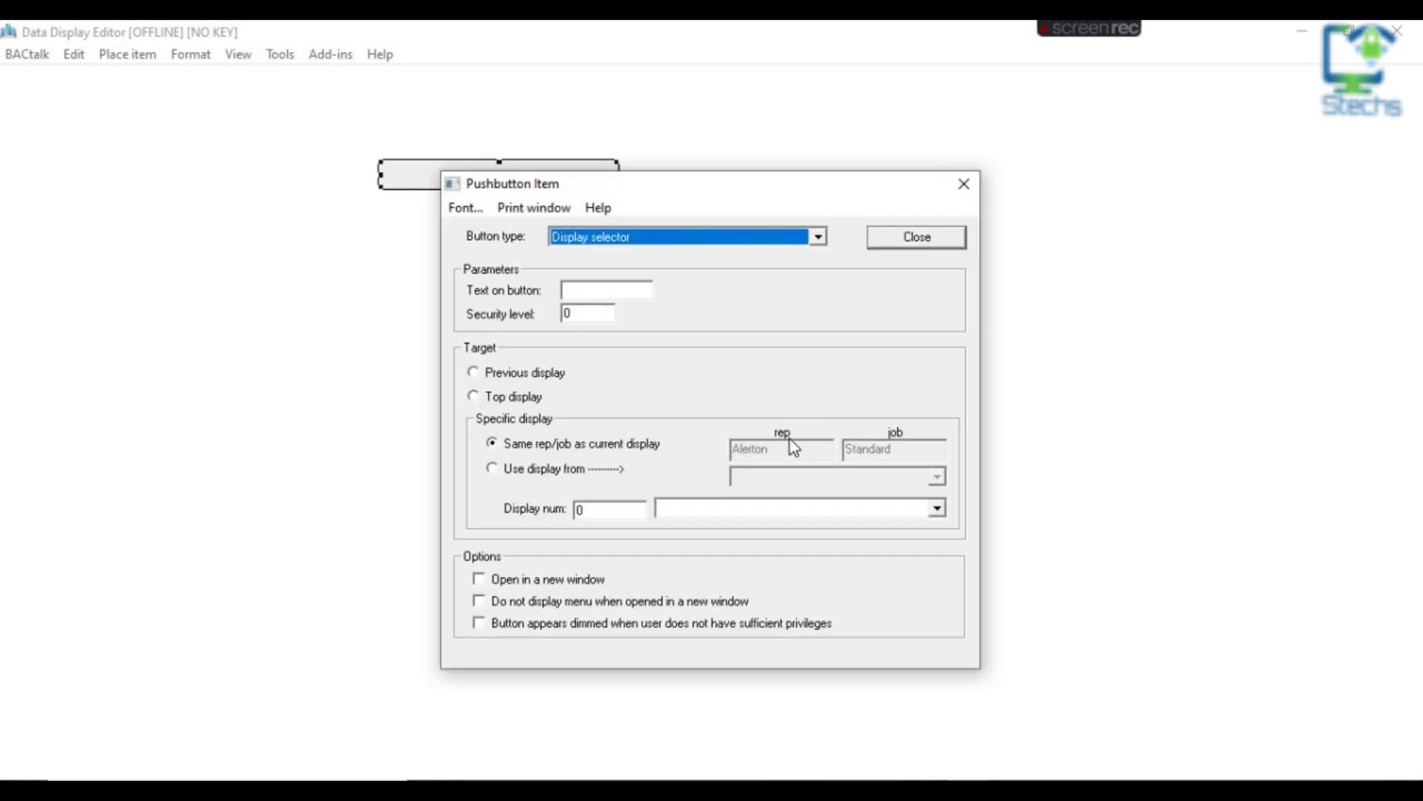
# Label the button SYSTEMS PAGE, target display 1, and have it open in a new window
pyautogui.click(593, 289)
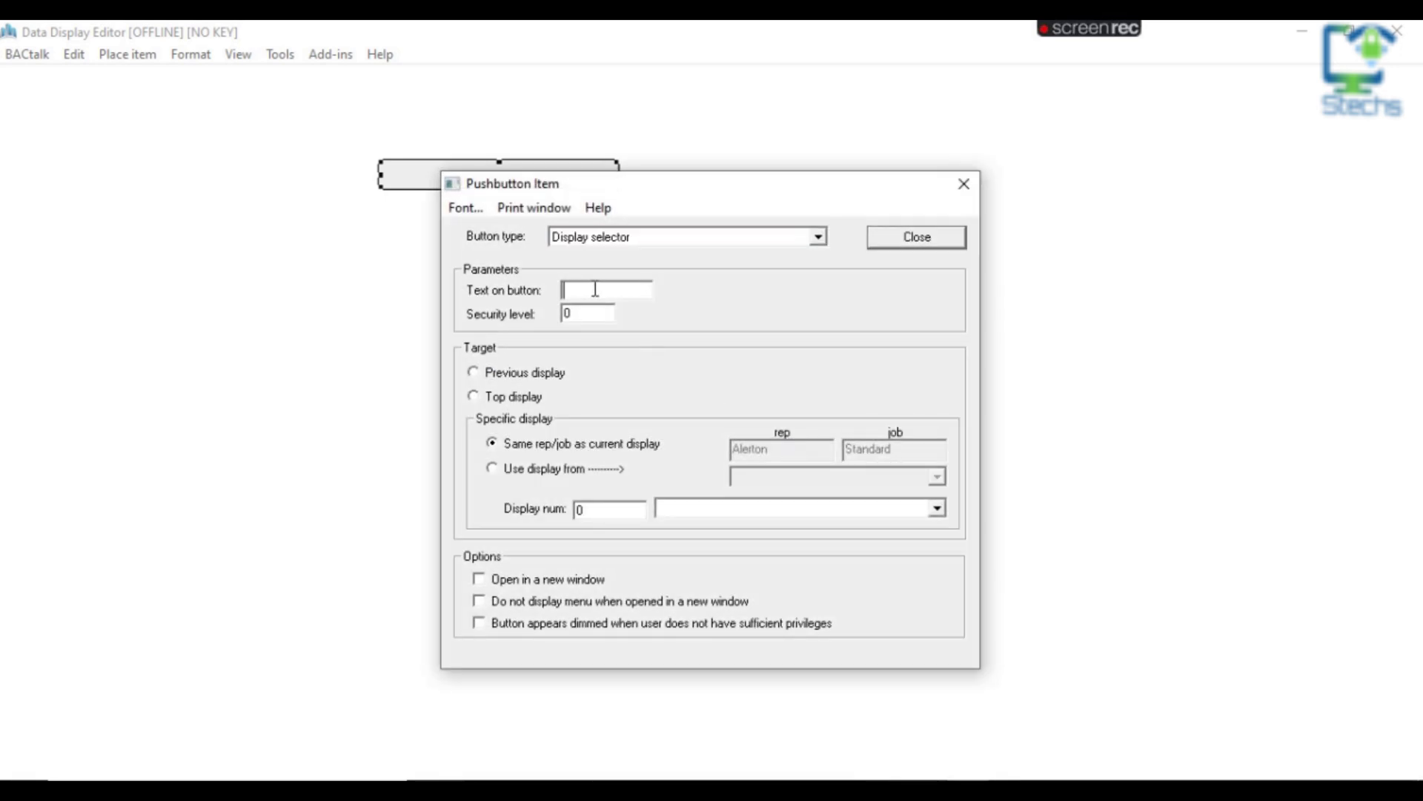
pyautogui.write('SY')
pyautogui.write('STEMS PAGE')
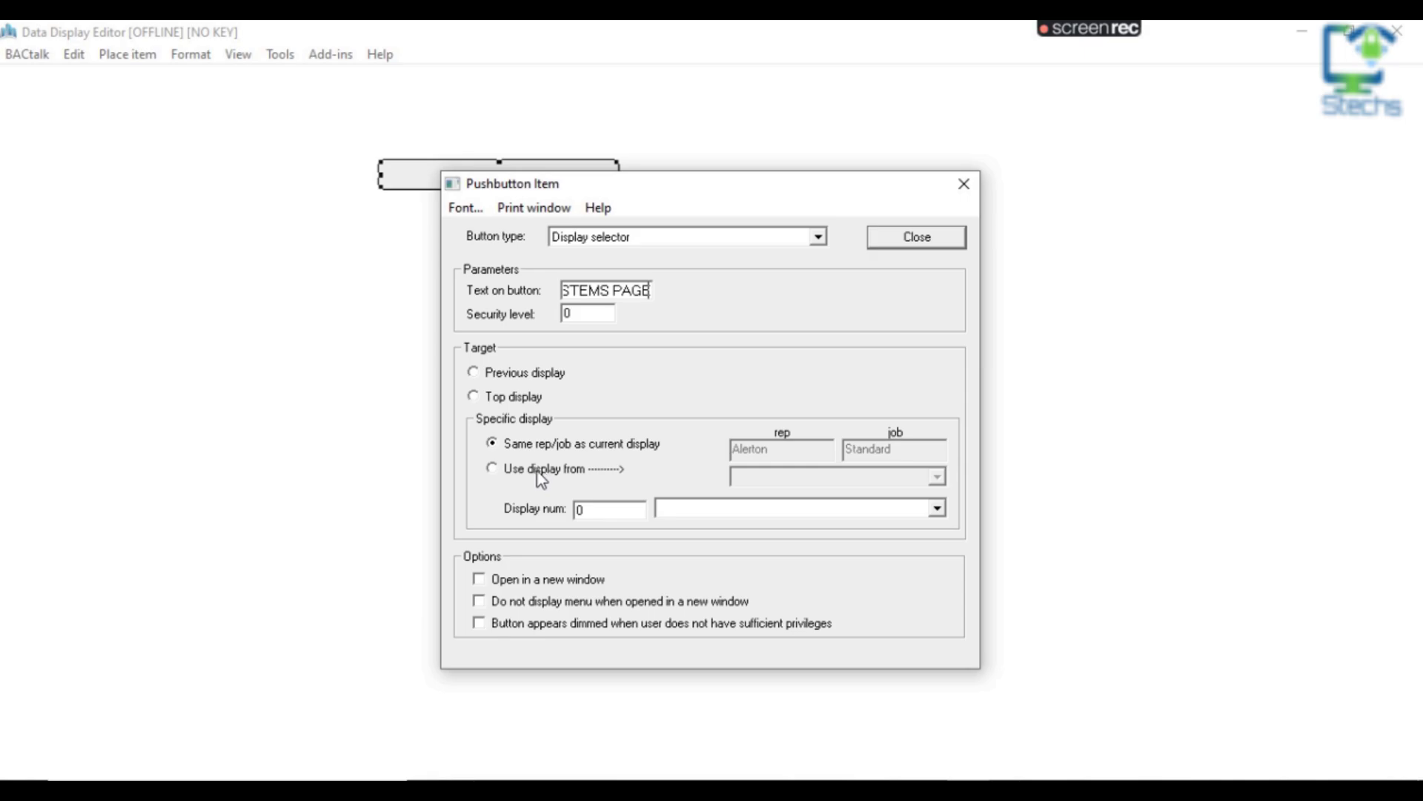
pyautogui.click(605, 513)
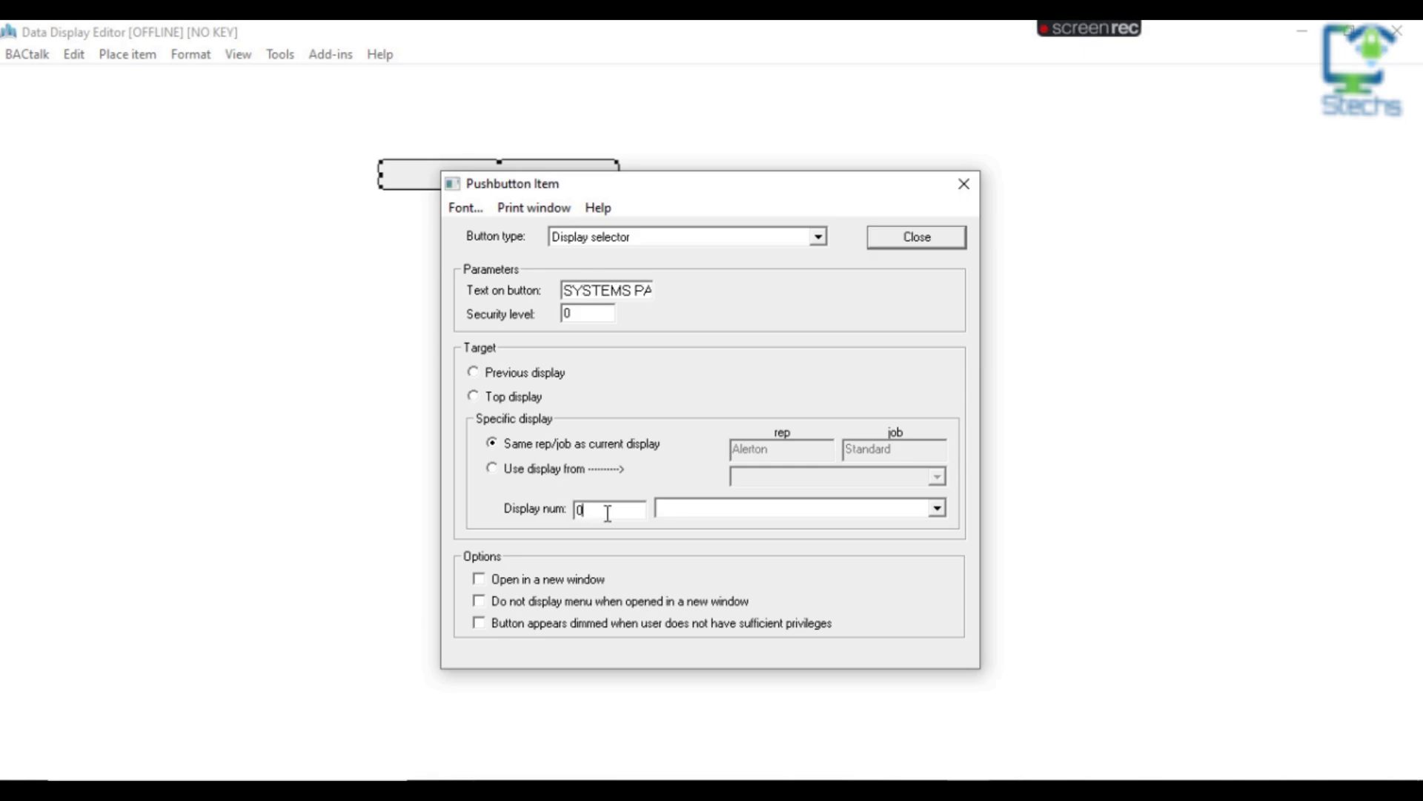
pyautogui.moveTo(607, 513); pyautogui.dragTo(551, 508)
pyautogui.write('1')
pyautogui.click(479, 579)
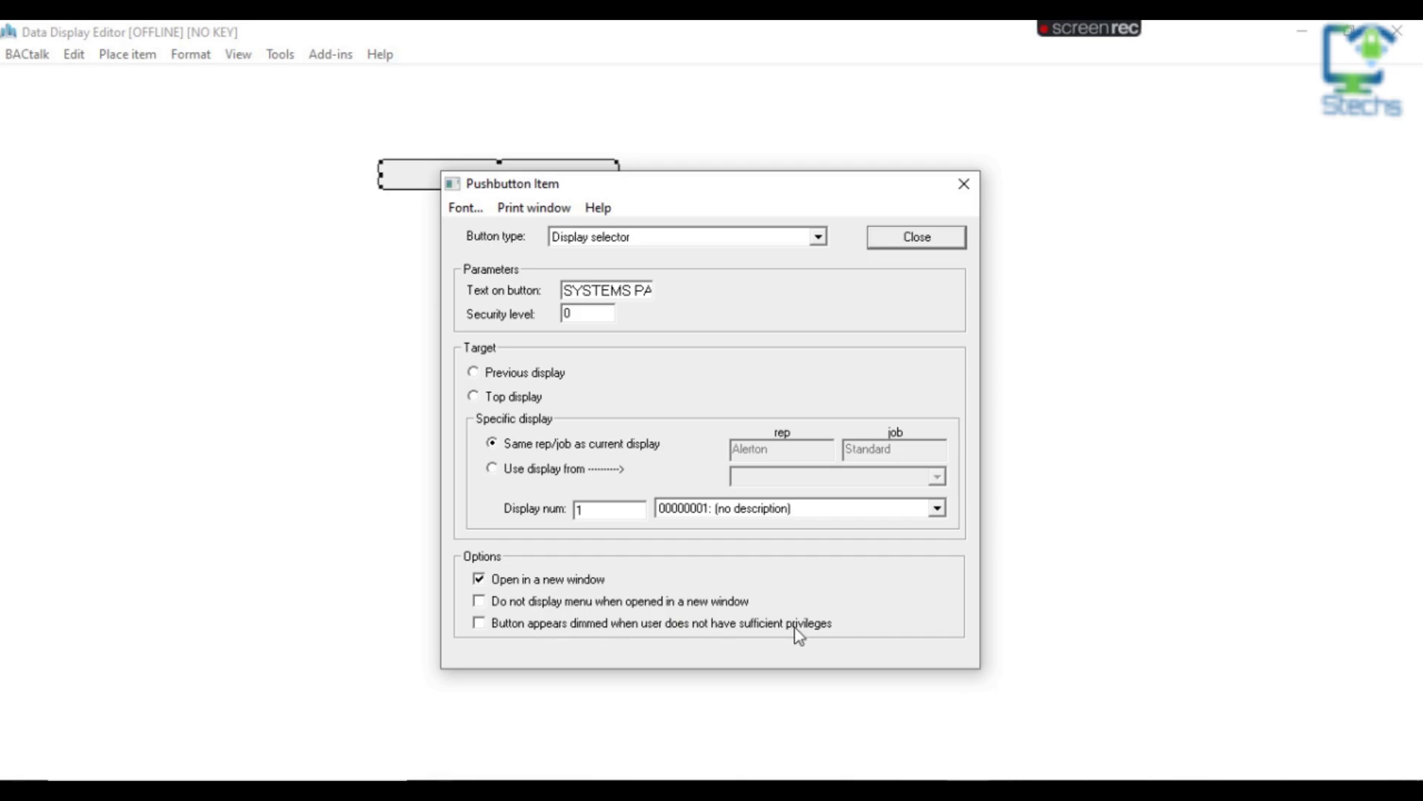
pyautogui.click(894, 238)
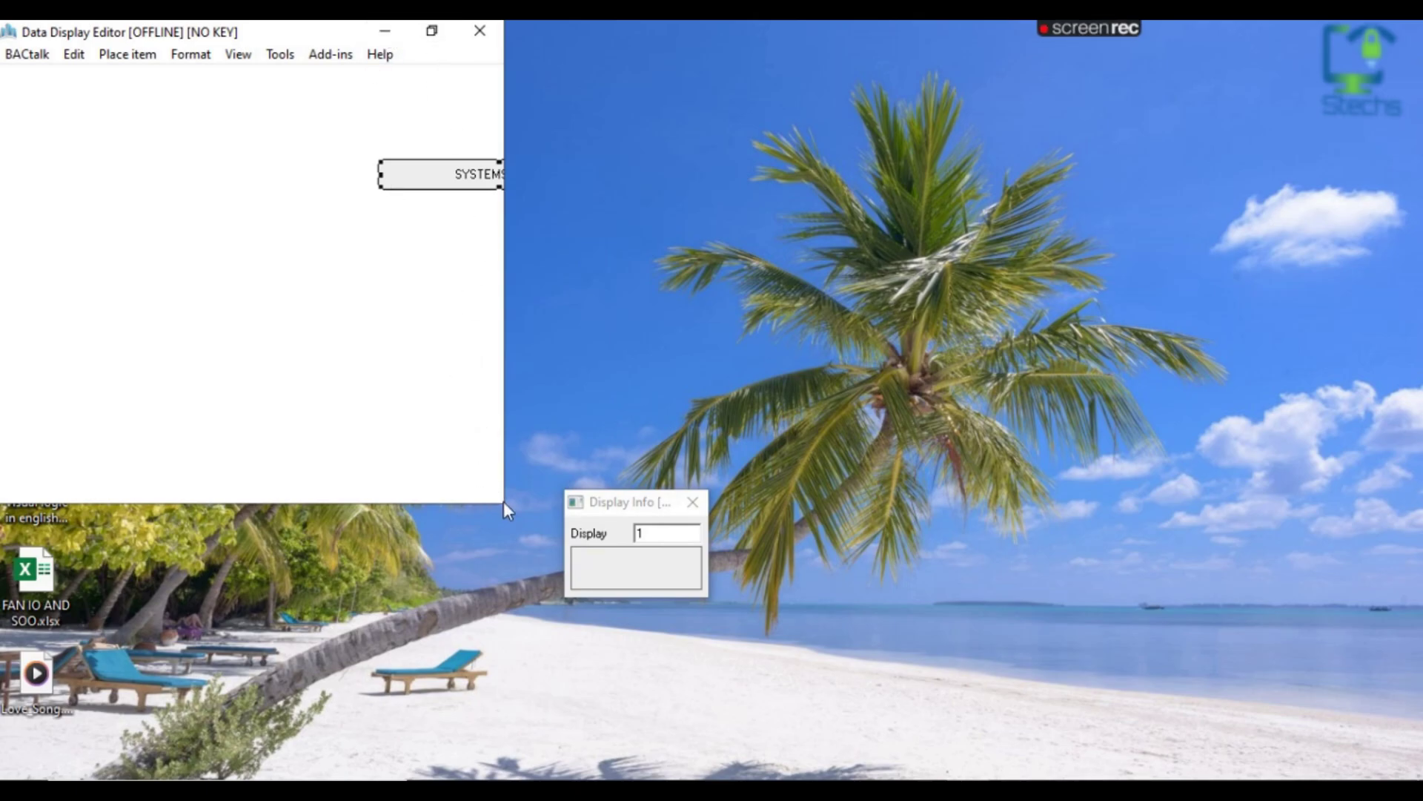
# Resize the editor window to nearly full screen and reopen the SYSTEMS PAGE button's properties
pyautogui.click(431, 31)
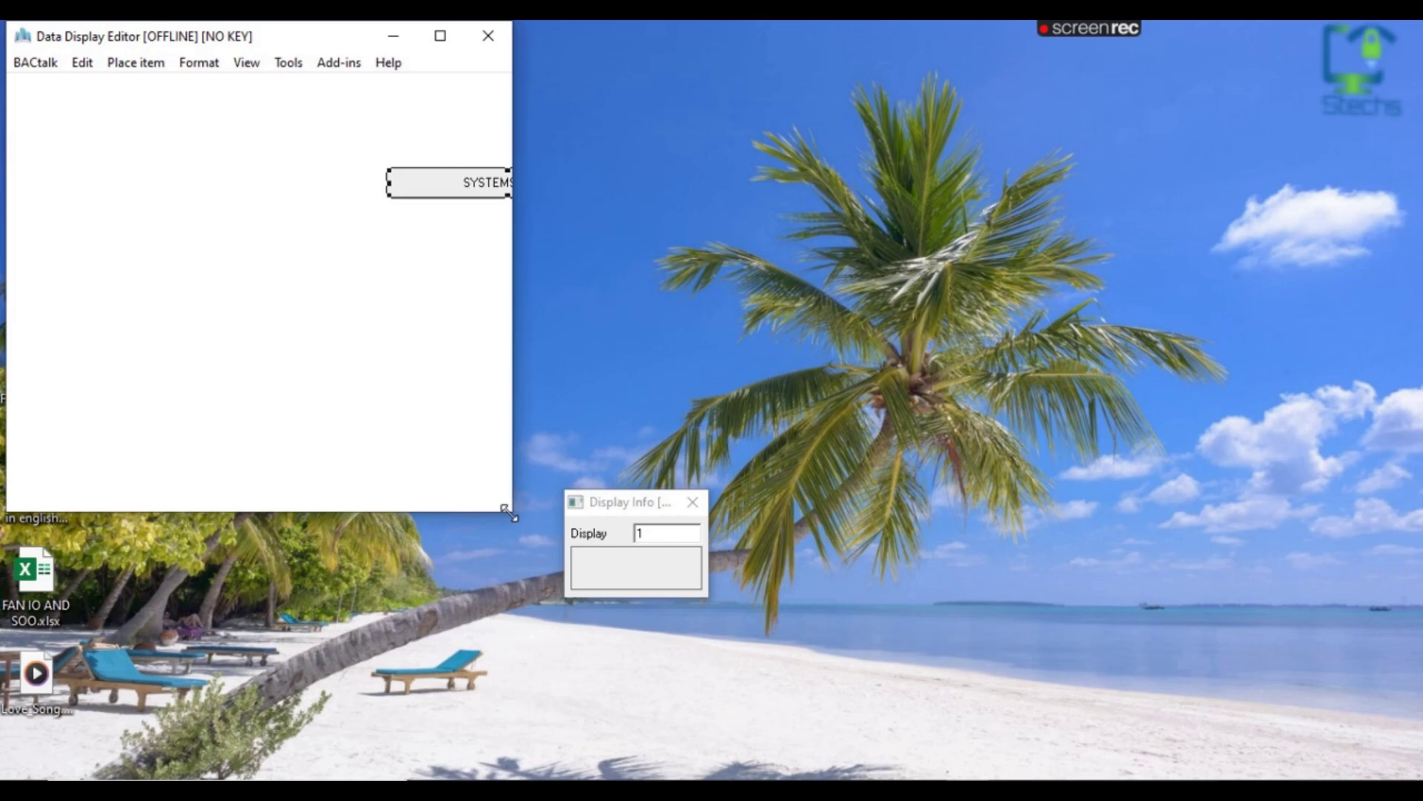
pyautogui.moveTo(511, 511); pyautogui.dragTo(1419, 778)
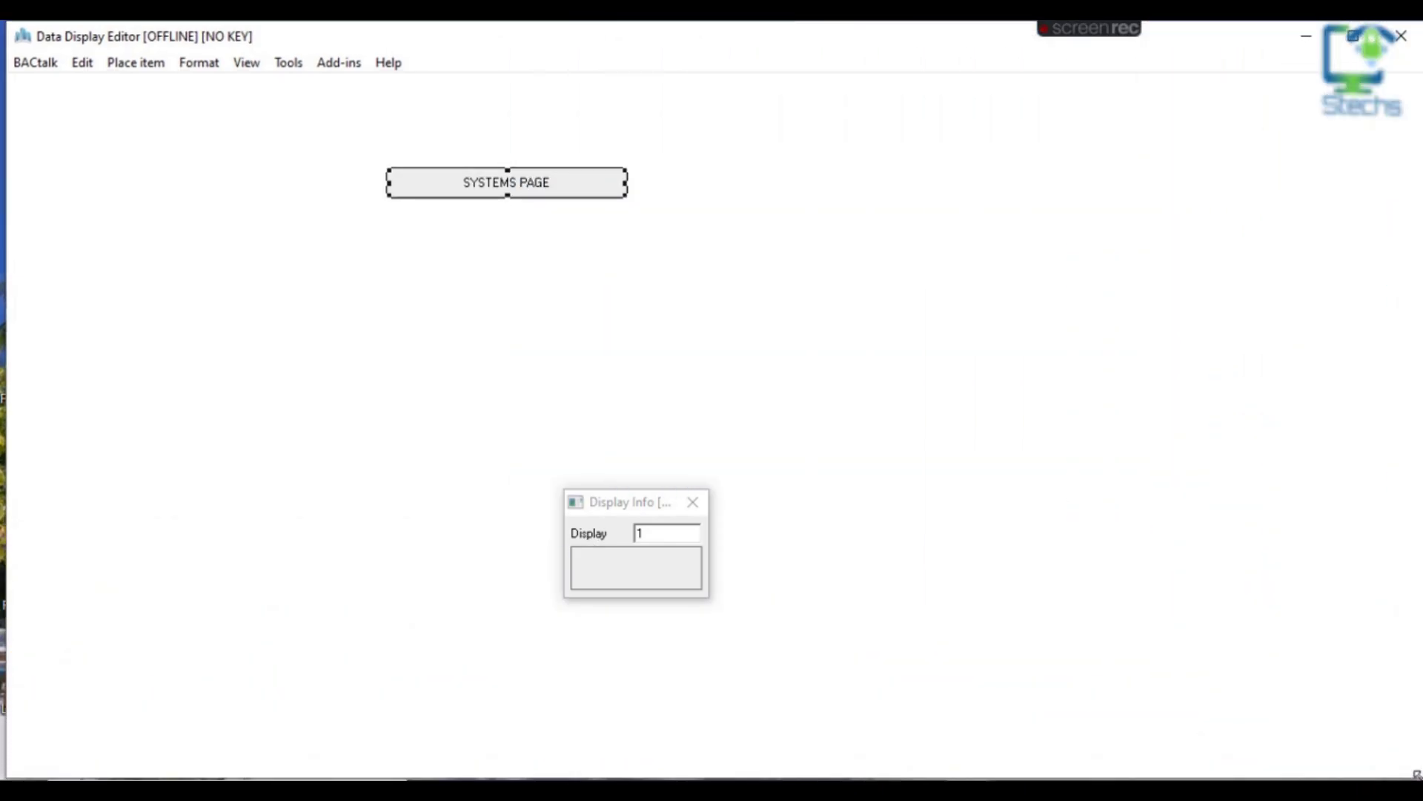
pyautogui.doubleClick(495, 189)
# Set the button label font to Arial Regular, size 14
pyautogui.click(464, 209)
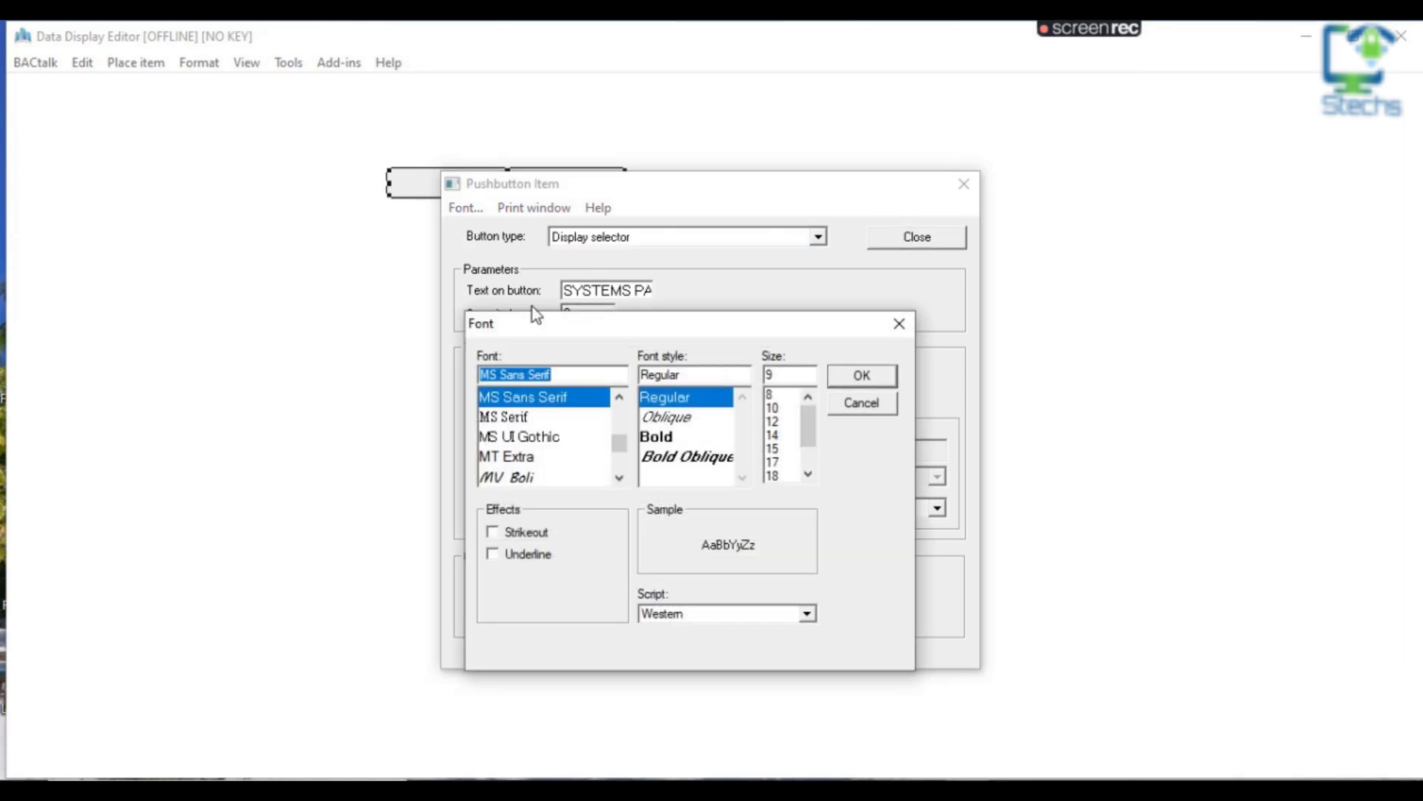
pyautogui.write('ar')
pyautogui.click(523, 400)
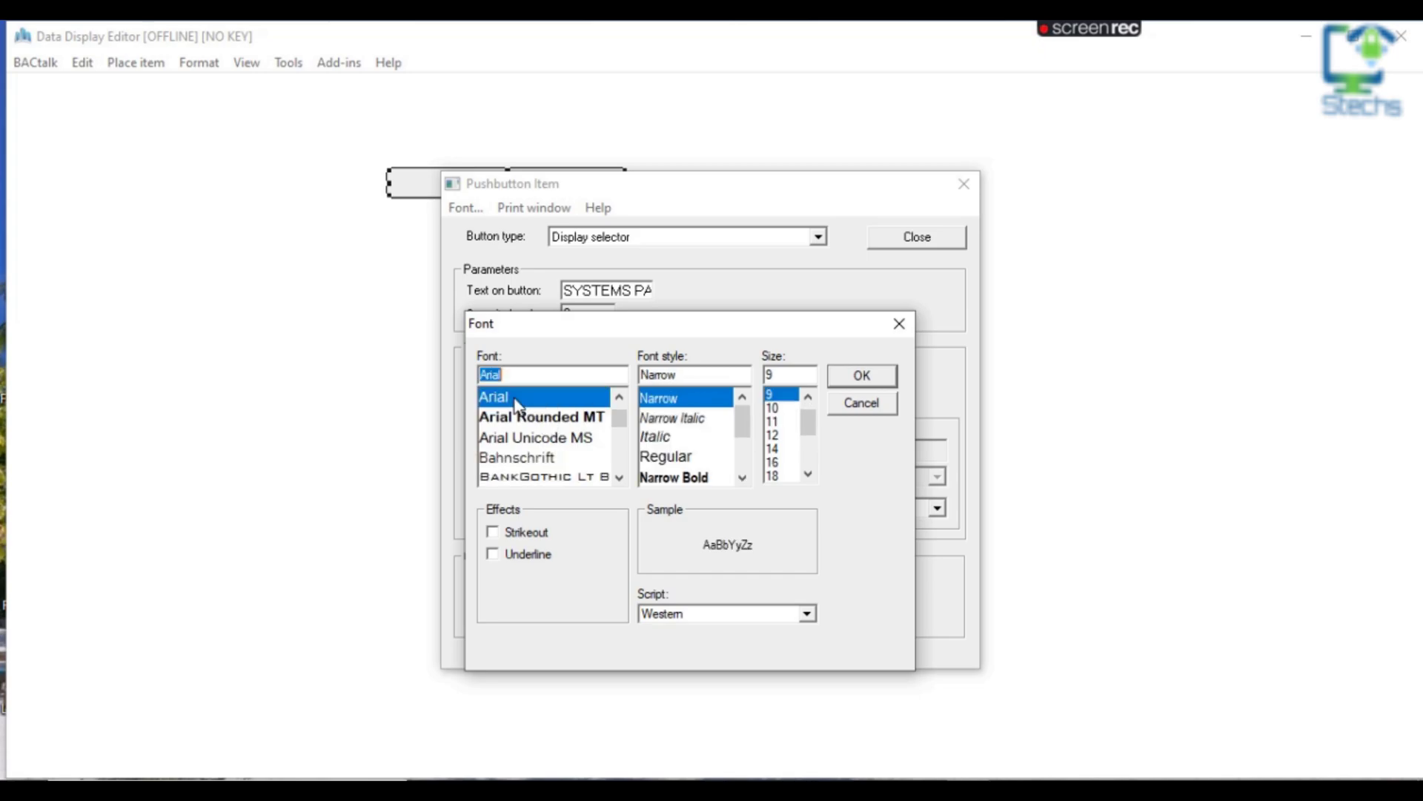
pyautogui.click(718, 457)
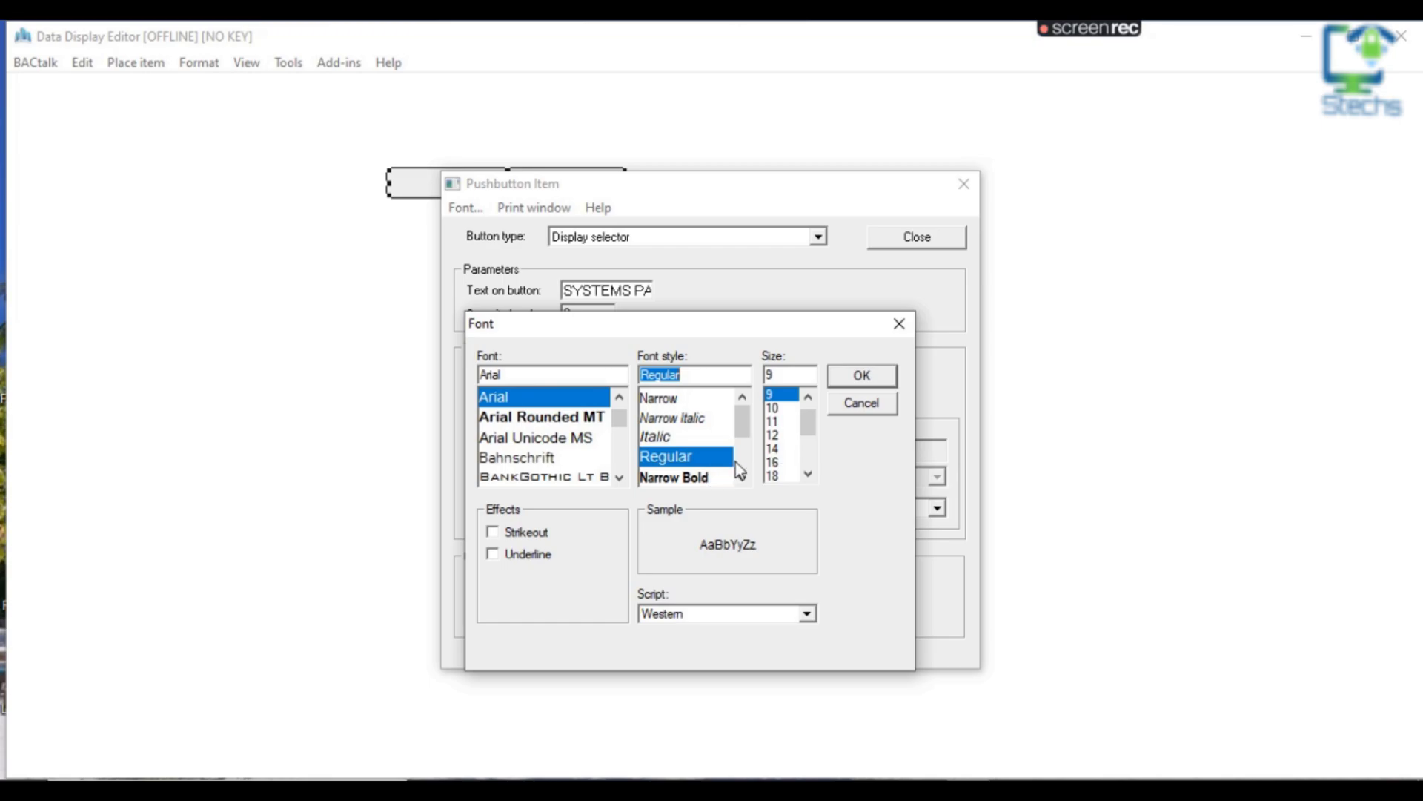
pyautogui.click(773, 437)
pyautogui.click(774, 449)
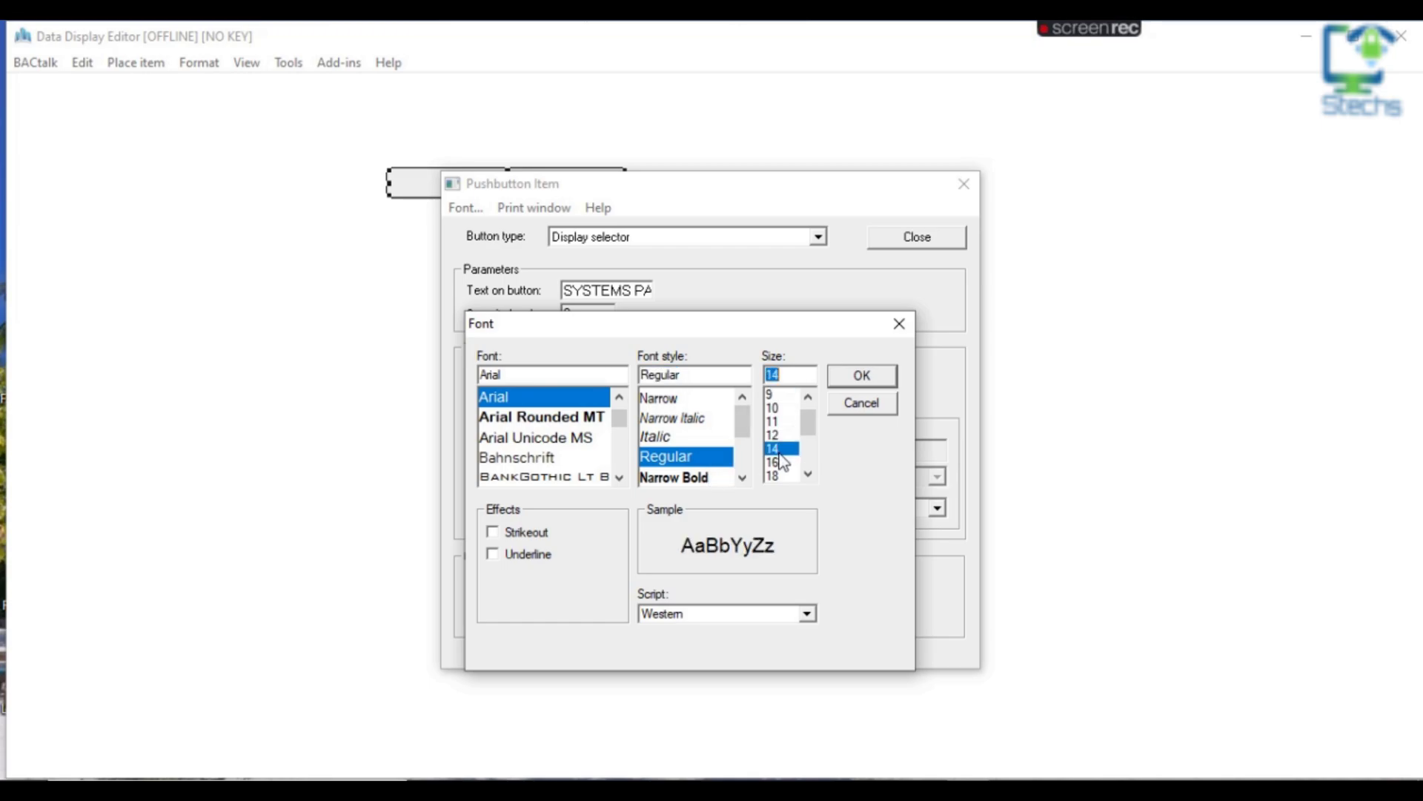
pyautogui.click(877, 380)
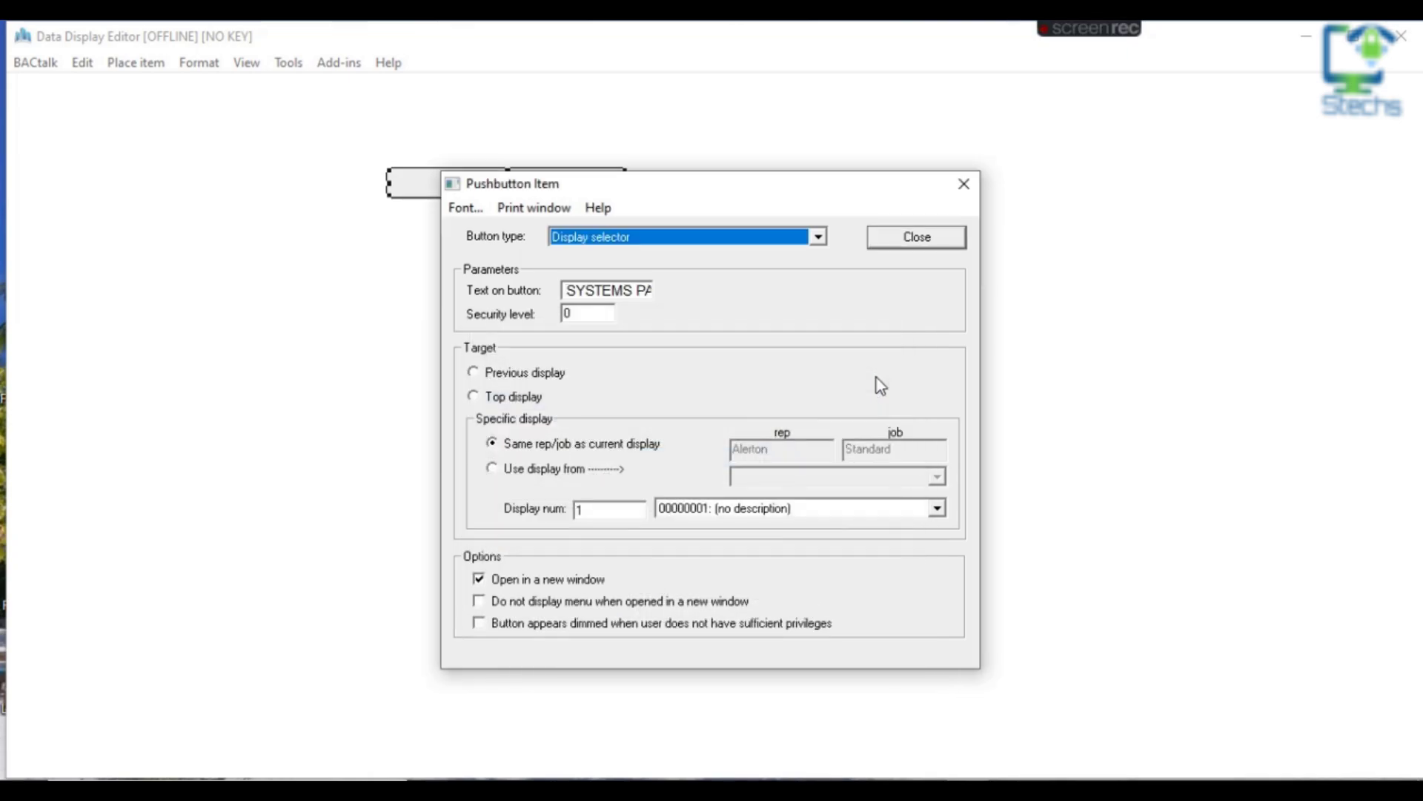
# Close the button properties, reopen them to verify the font, and close them again
pyautogui.click(903, 245)
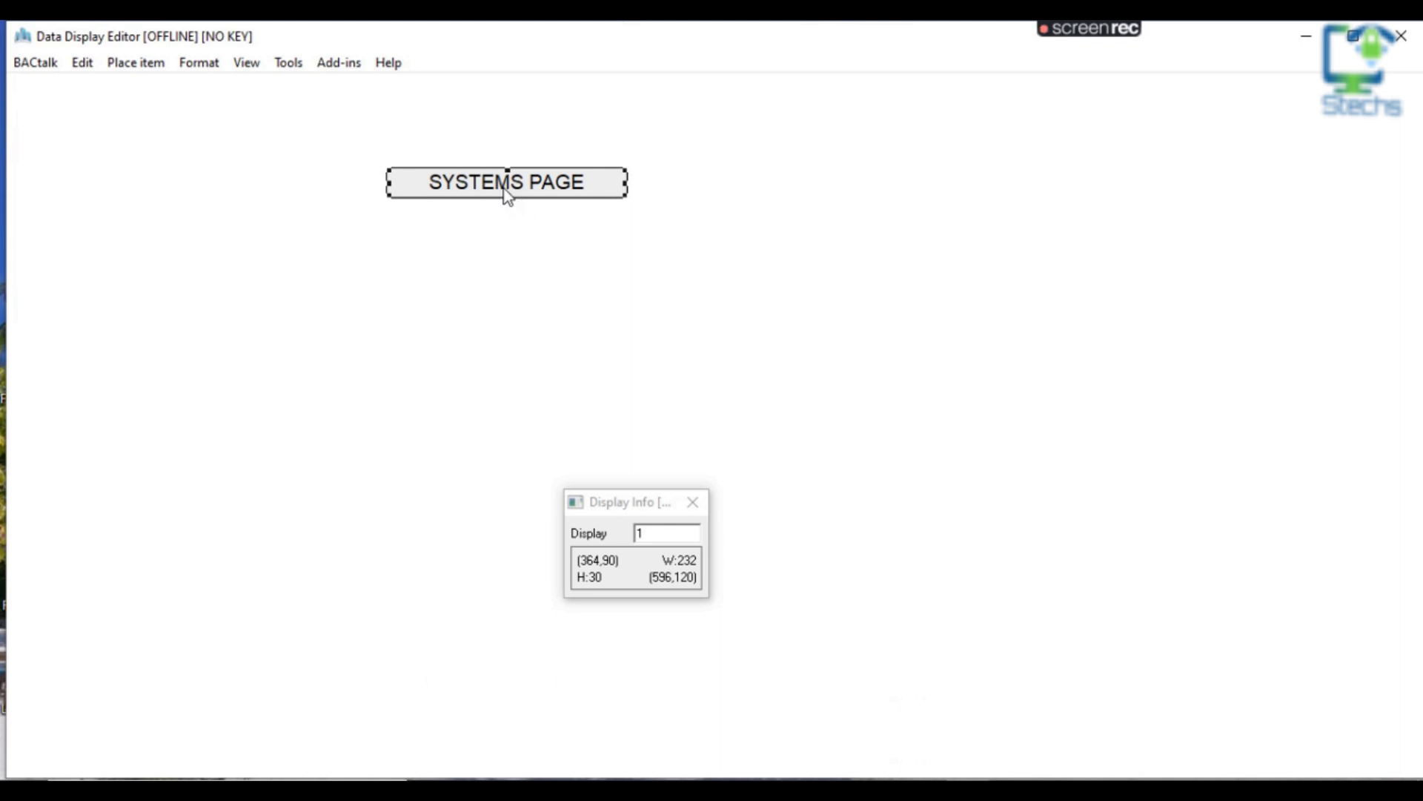
pyautogui.doubleClick(508, 192)
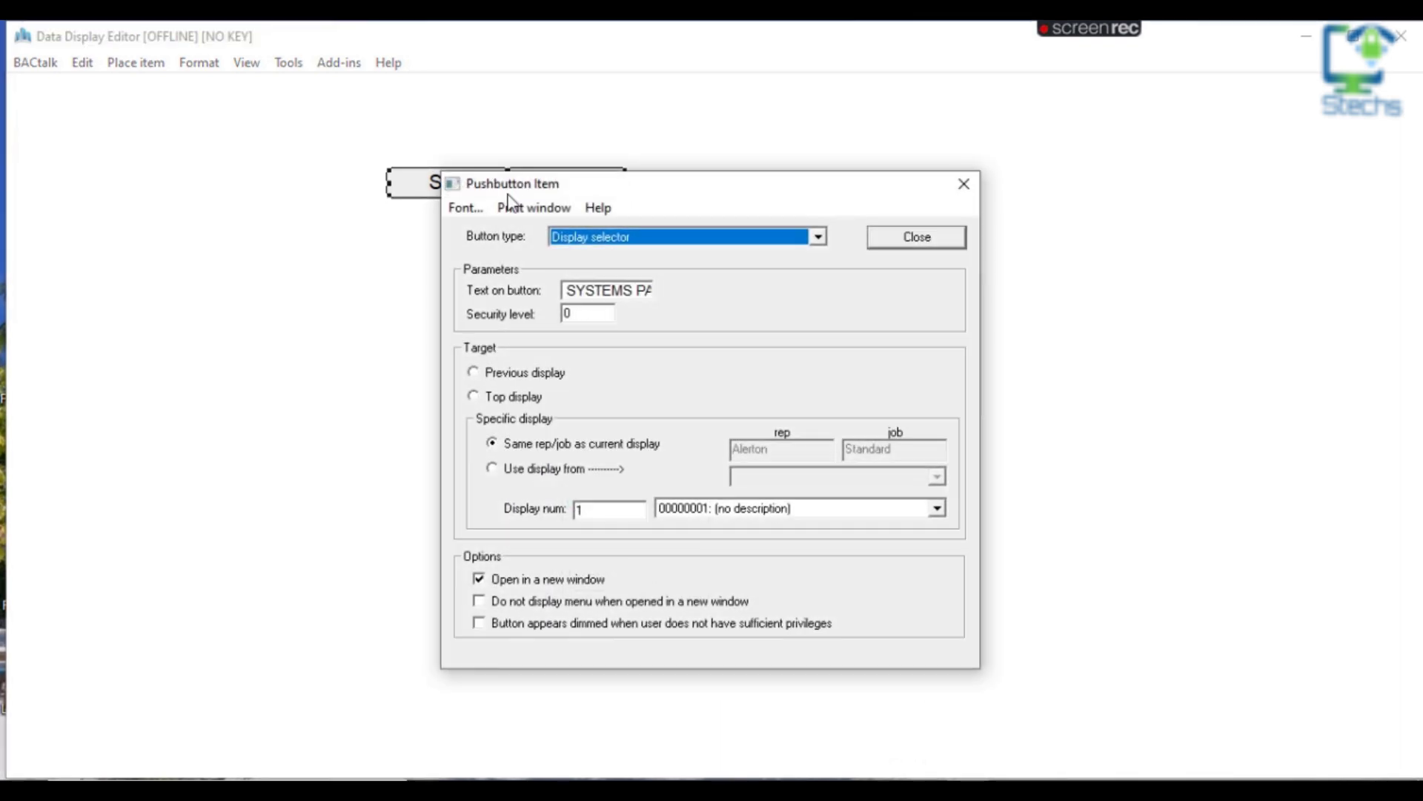
pyautogui.click(894, 240)
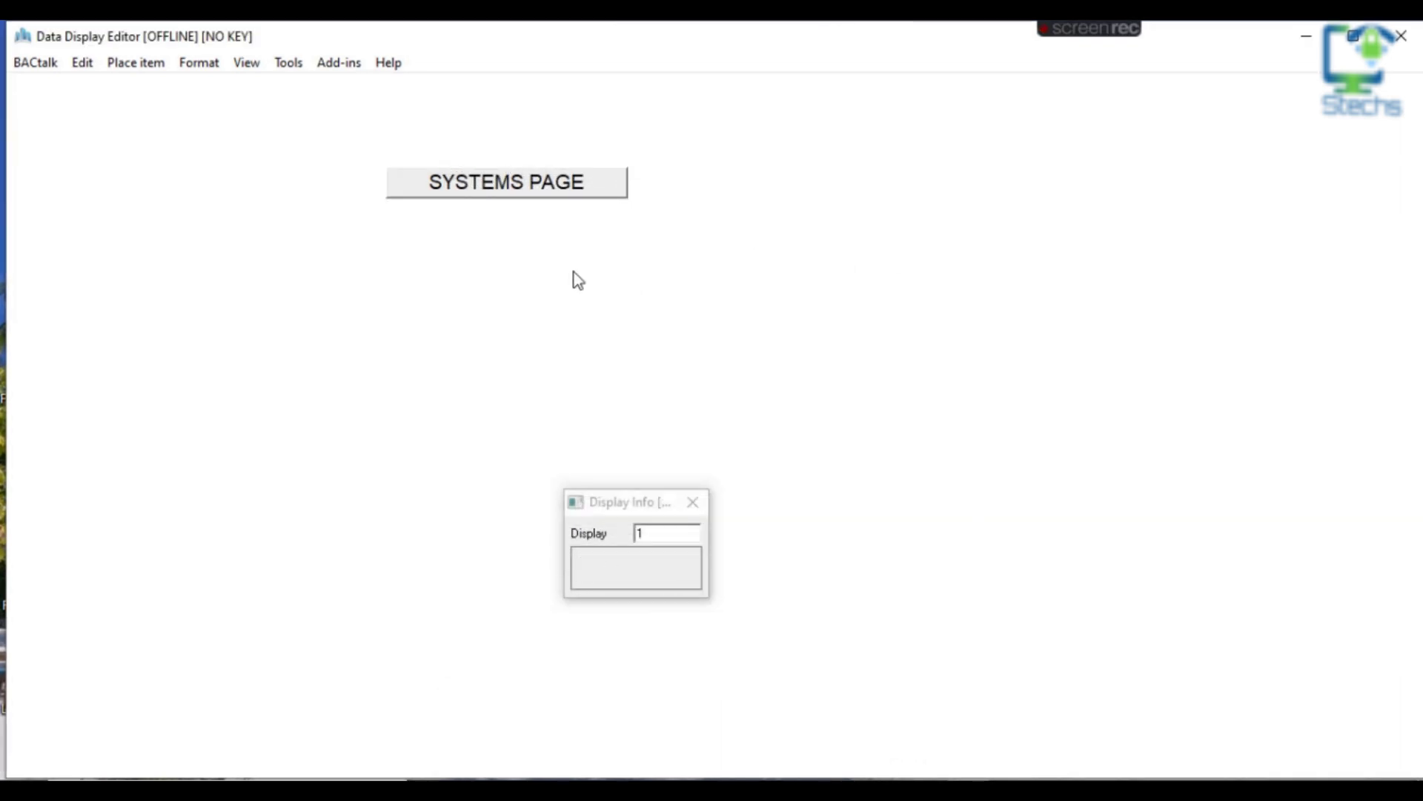
pyautogui.click(82, 62)
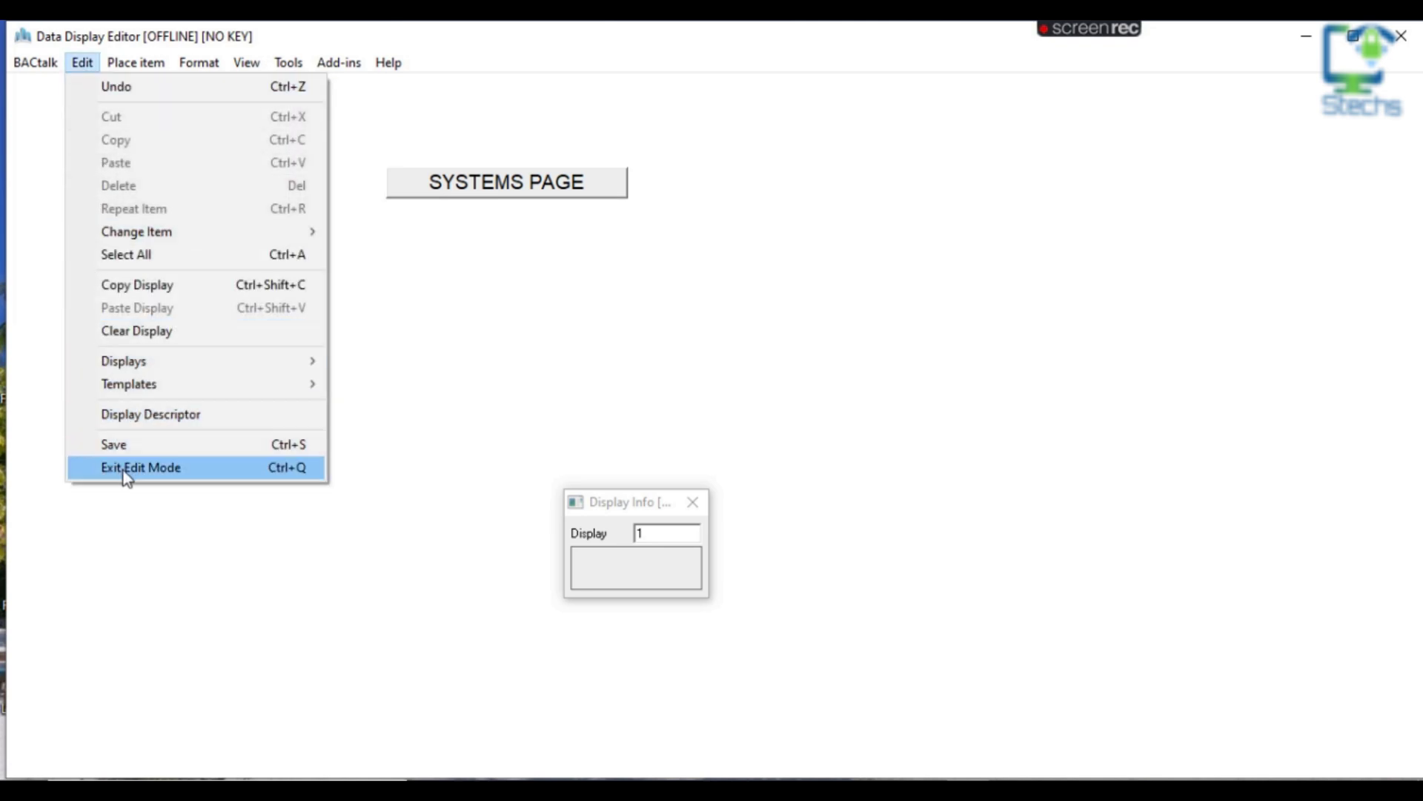
# Save display 1, exit edit mode, and test the SYSTEMS PAGE button
pyautogui.click(118, 445)
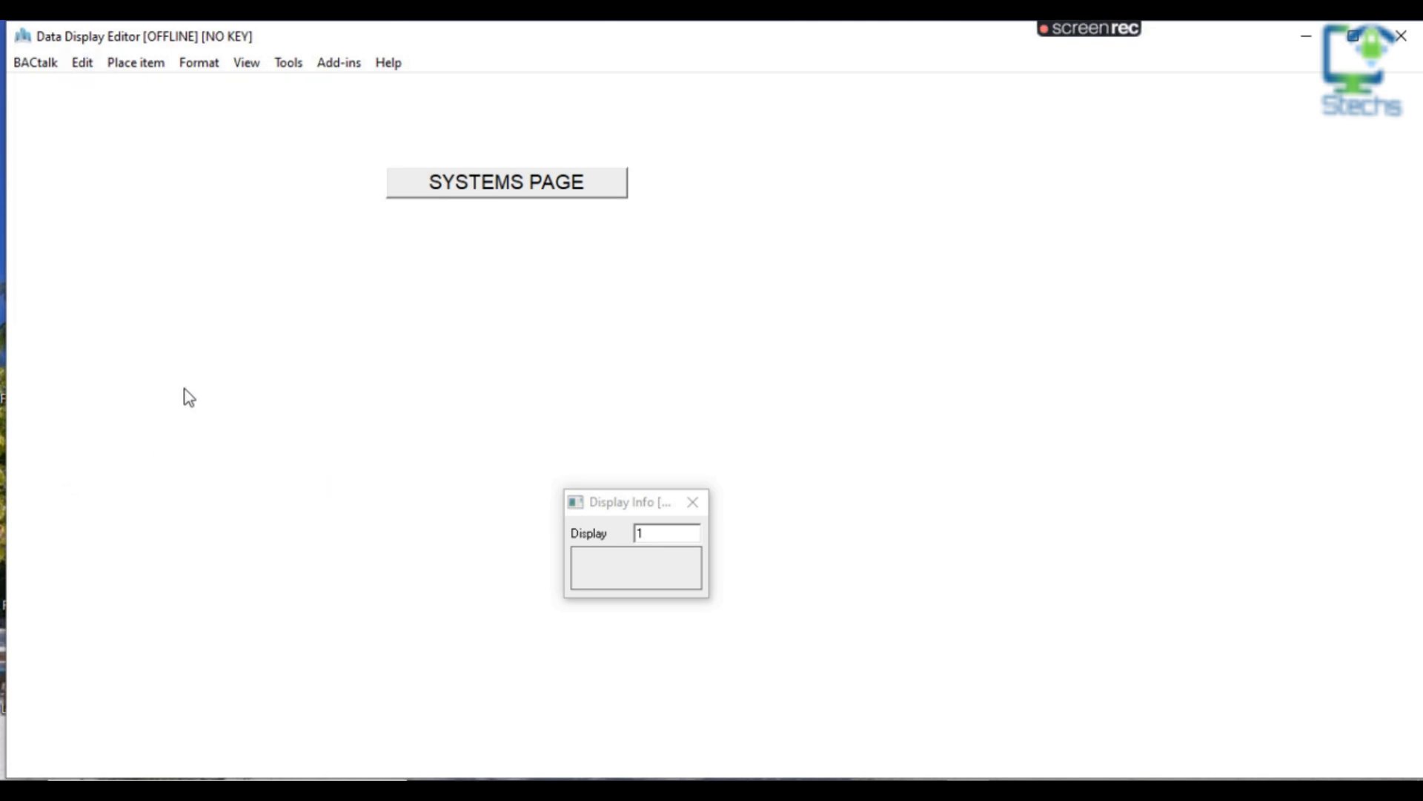
pyautogui.click(82, 62)
pyautogui.click(158, 473)
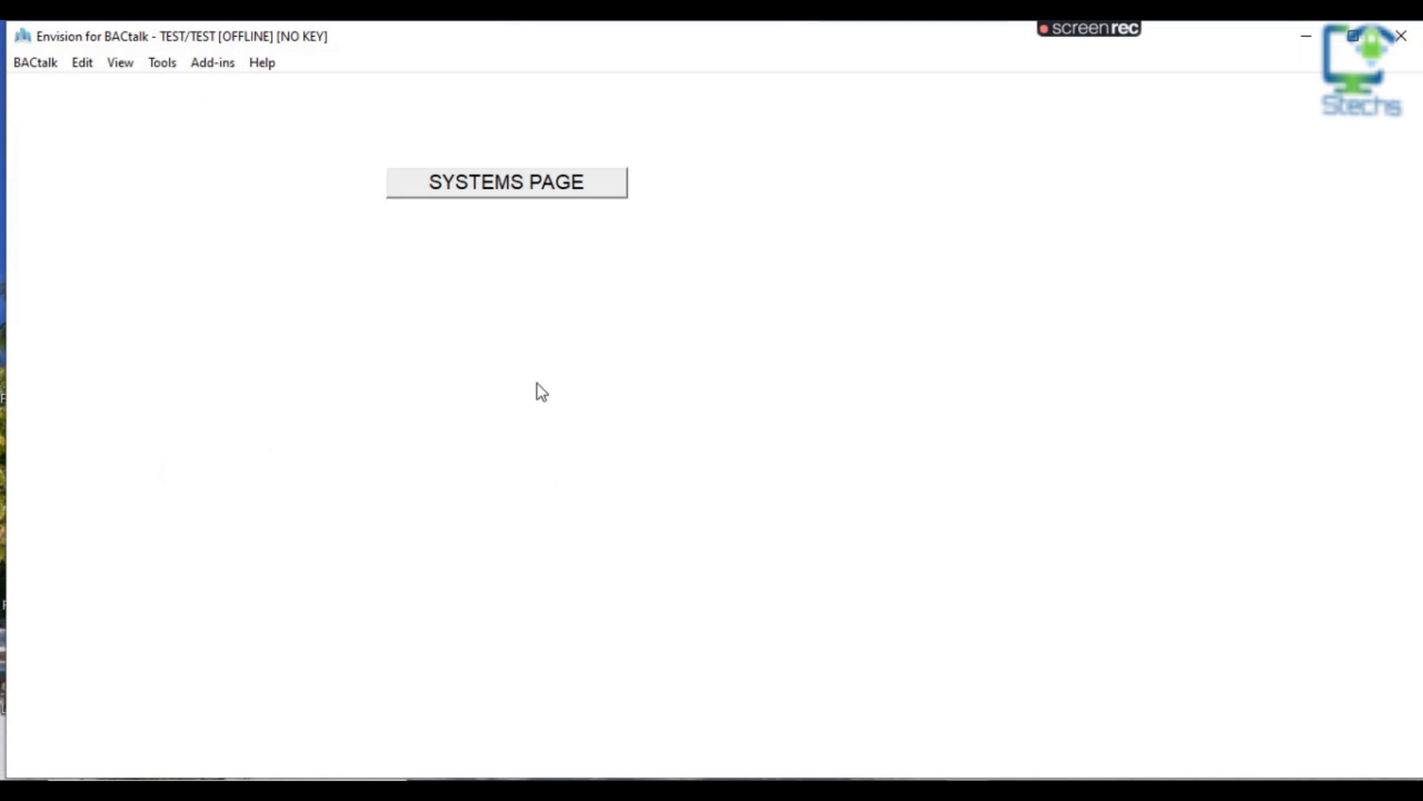
pyautogui.click(487, 190)
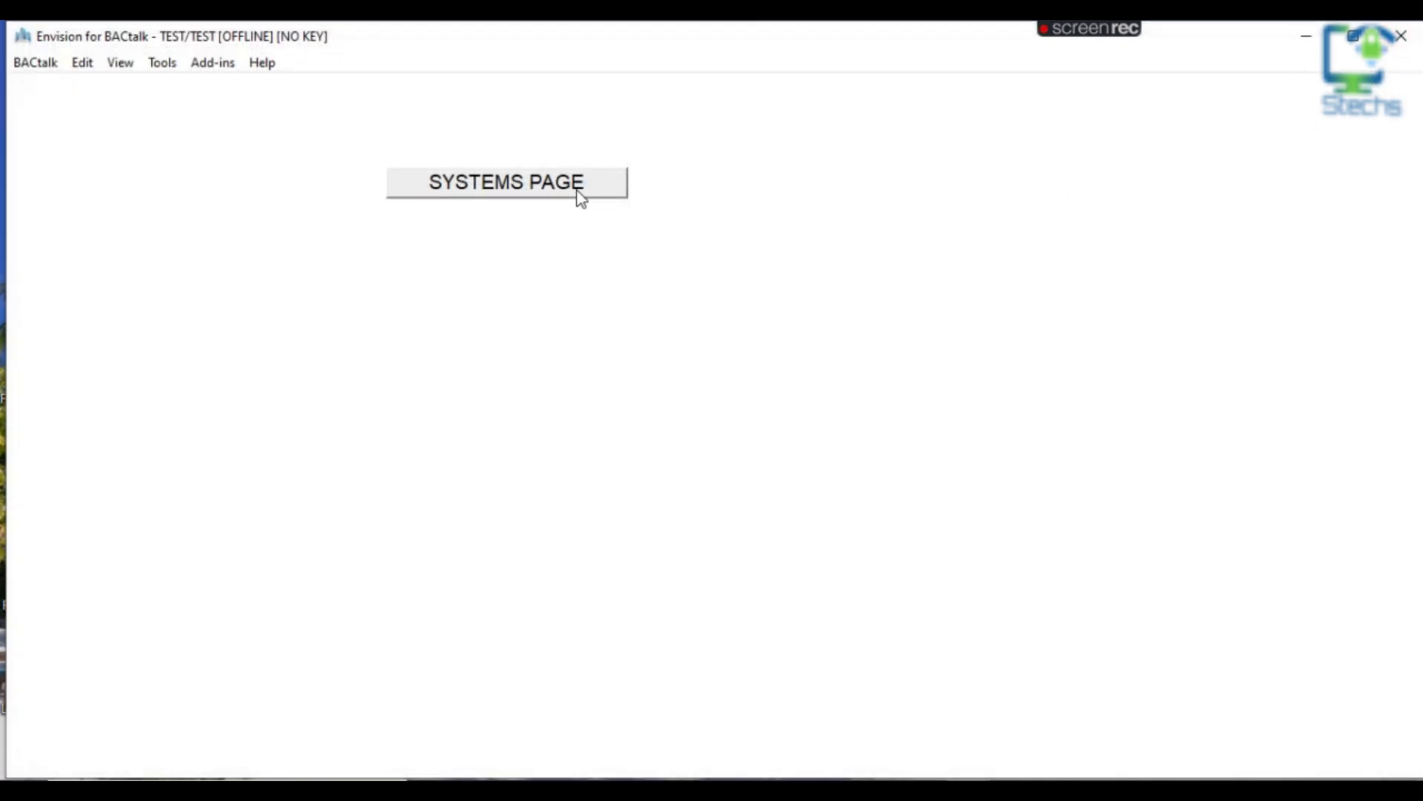
# Re-enter edit mode and change the SYSTEMS PAGE button's target display to 2
pyautogui.click(82, 63)
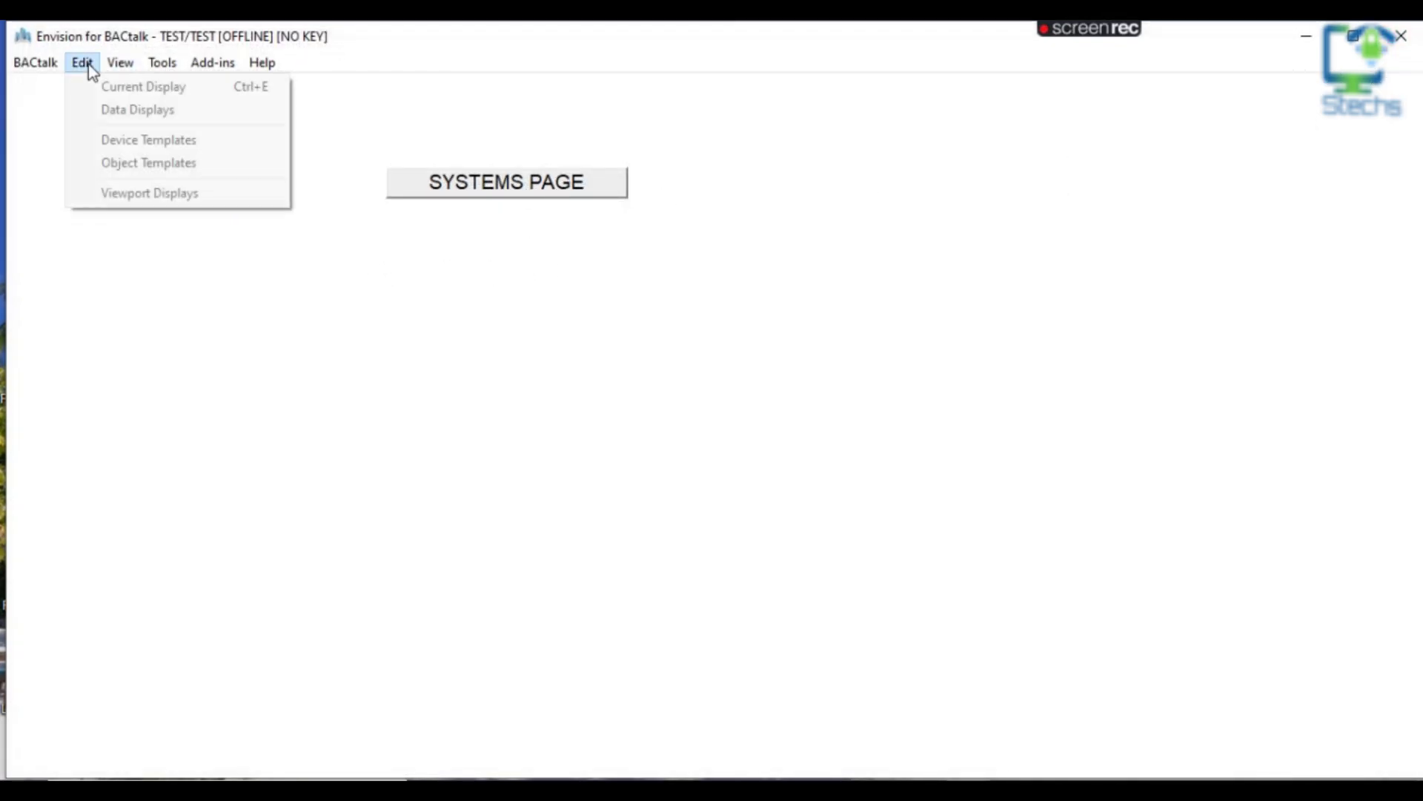
pyautogui.click(117, 92)
pyautogui.click(517, 185)
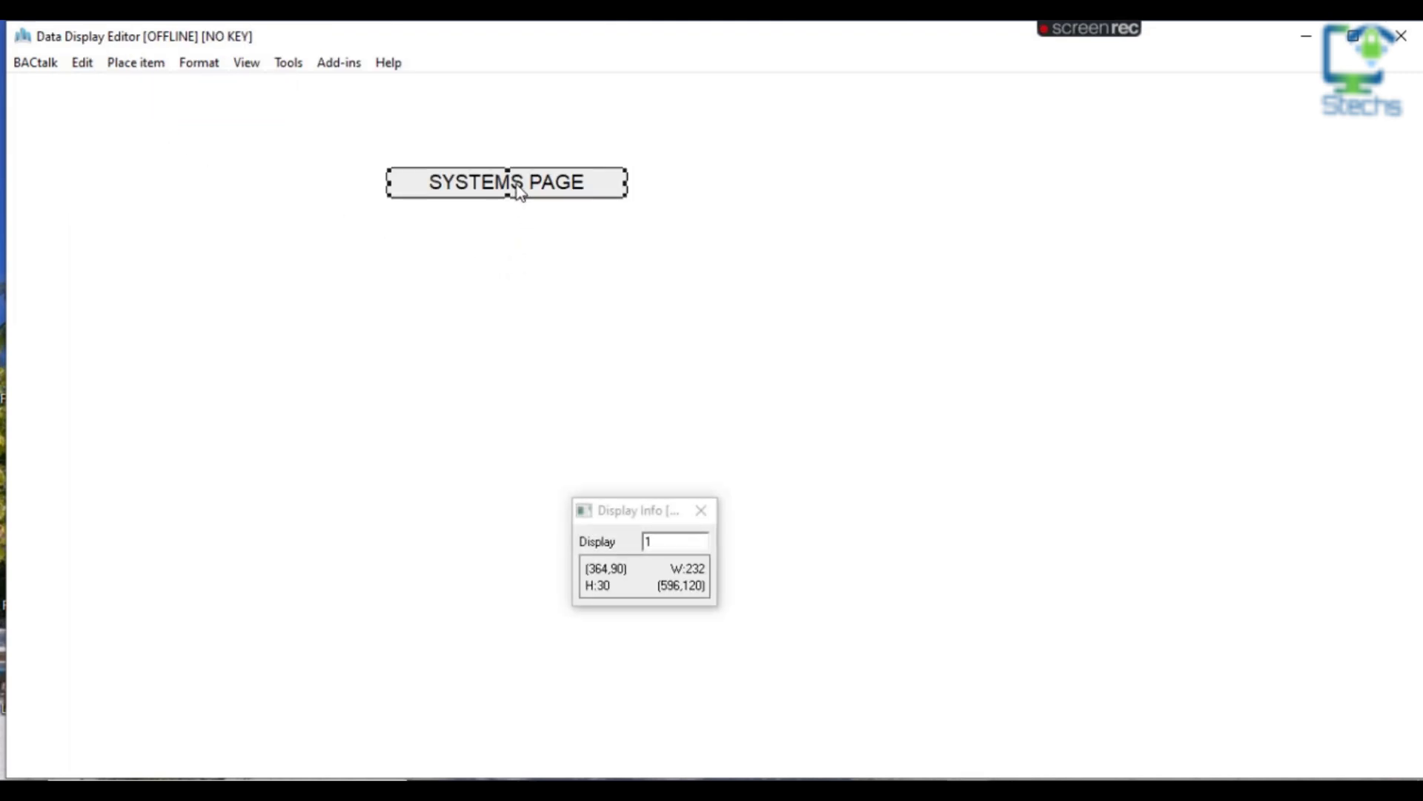
pyautogui.doubleClick(518, 185)
pyautogui.doubleClick(590, 512)
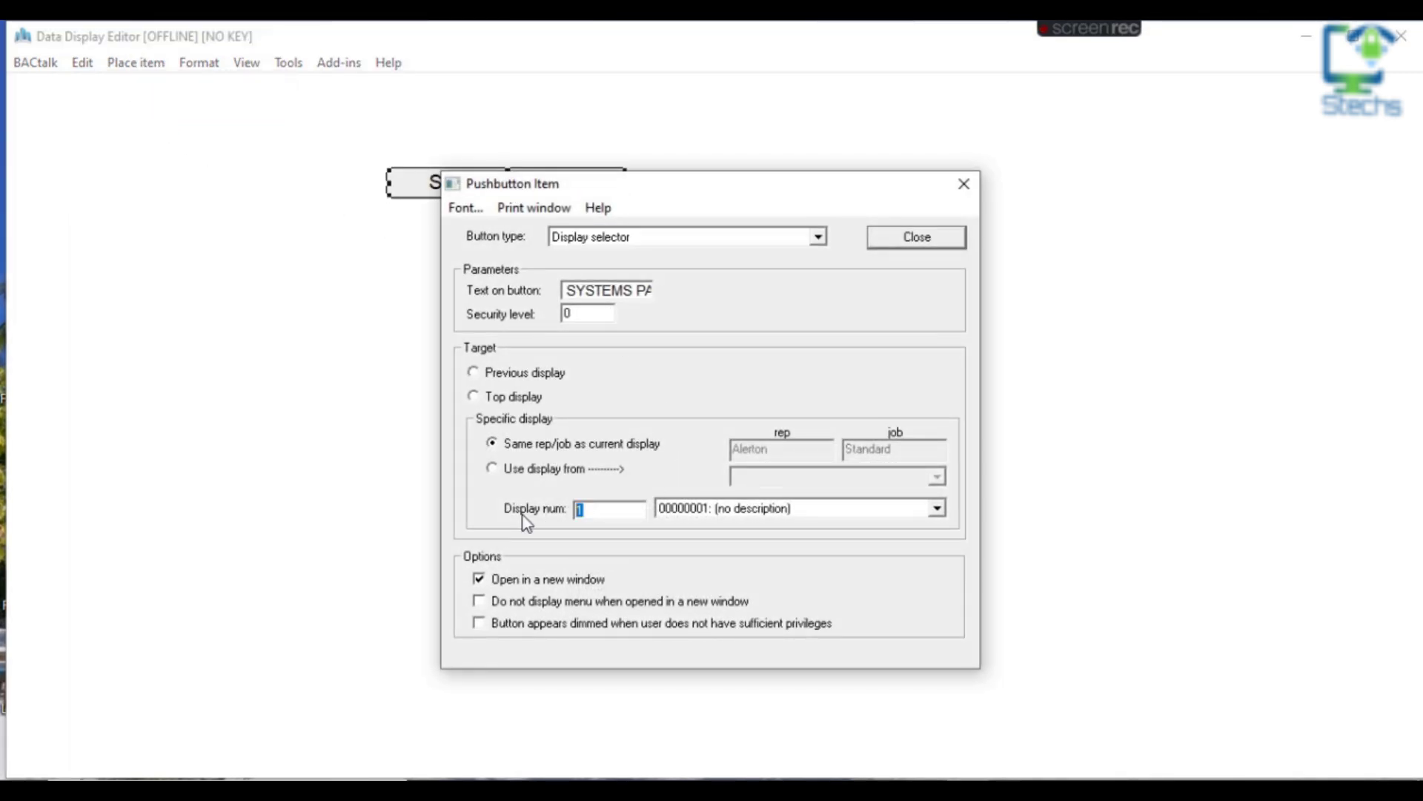
pyautogui.write('2')
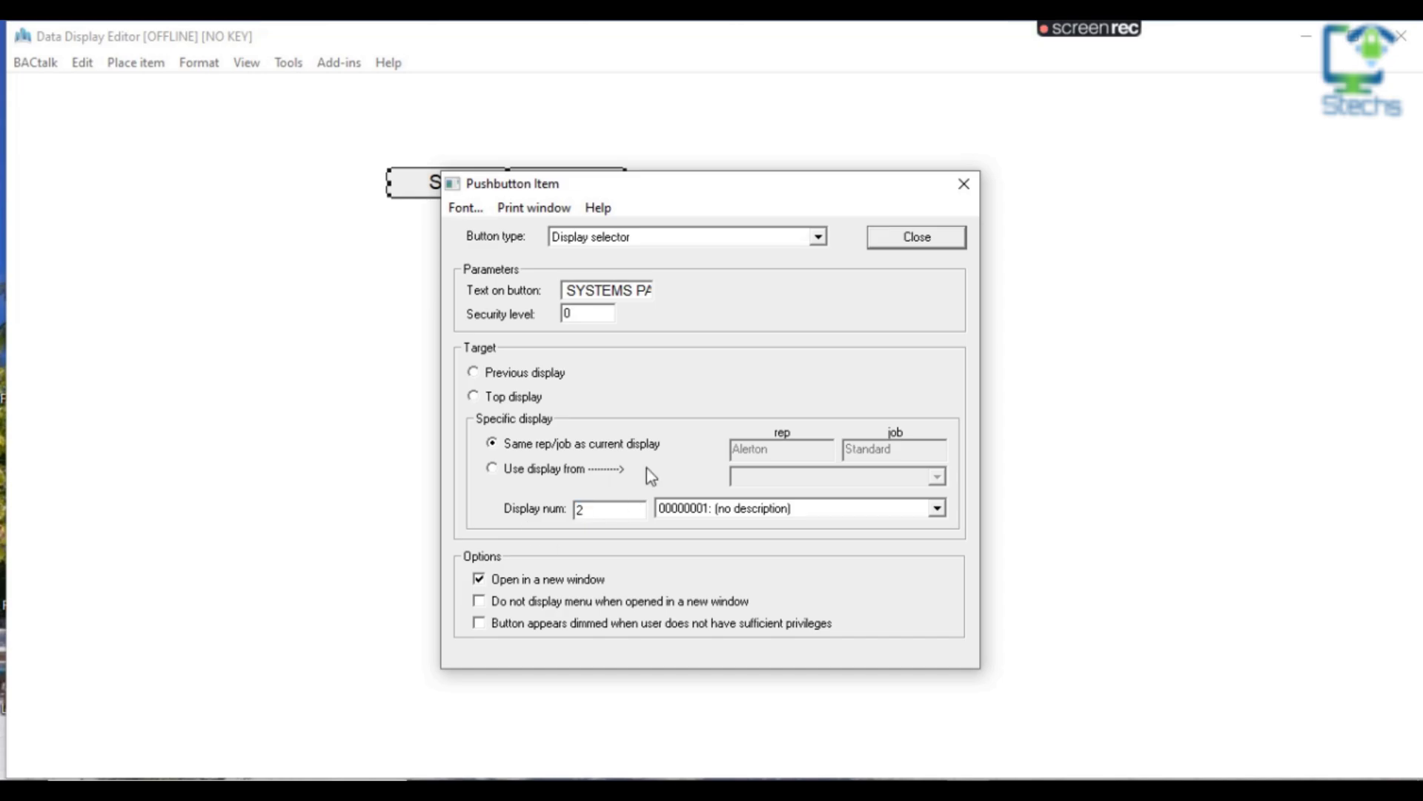
pyautogui.click(891, 244)
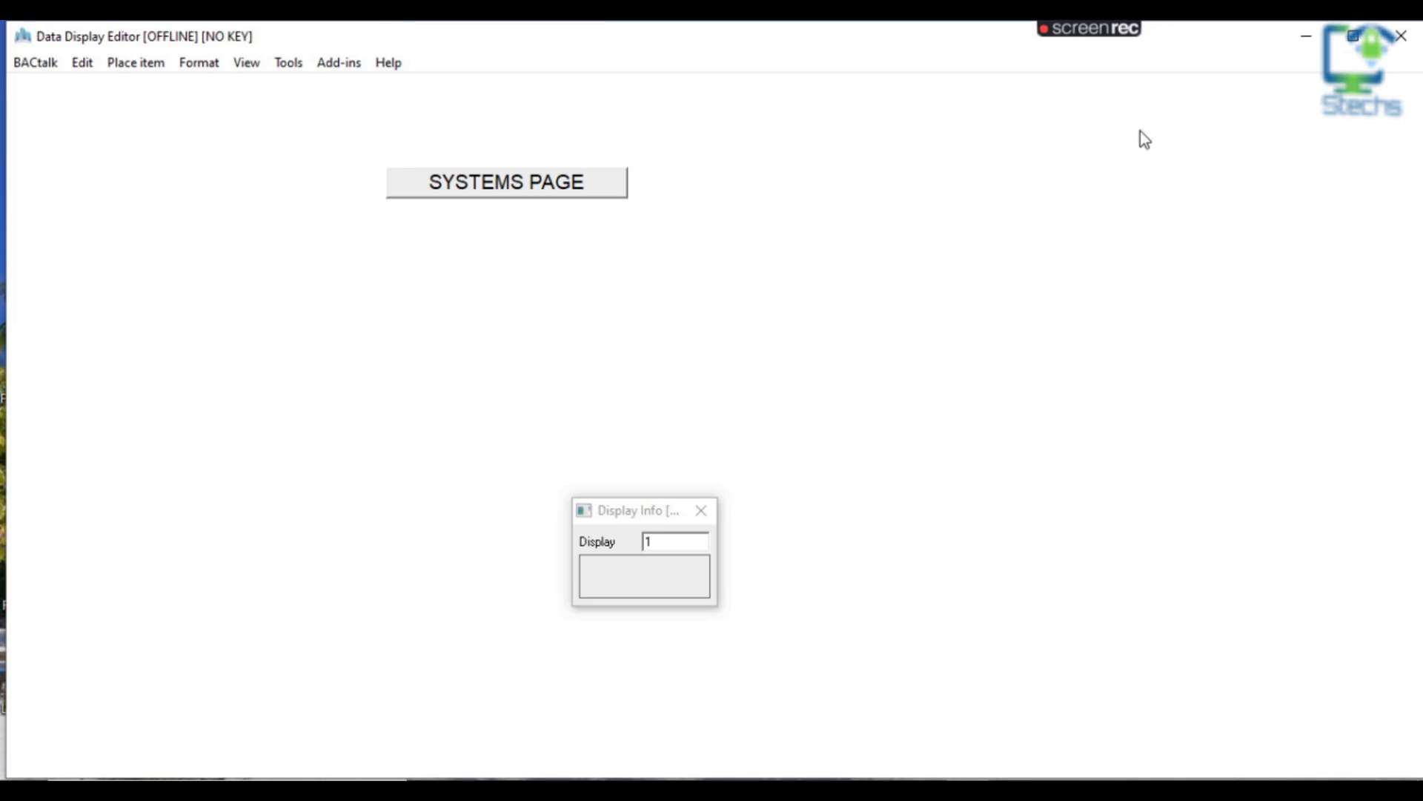
pyautogui.click(79, 66)
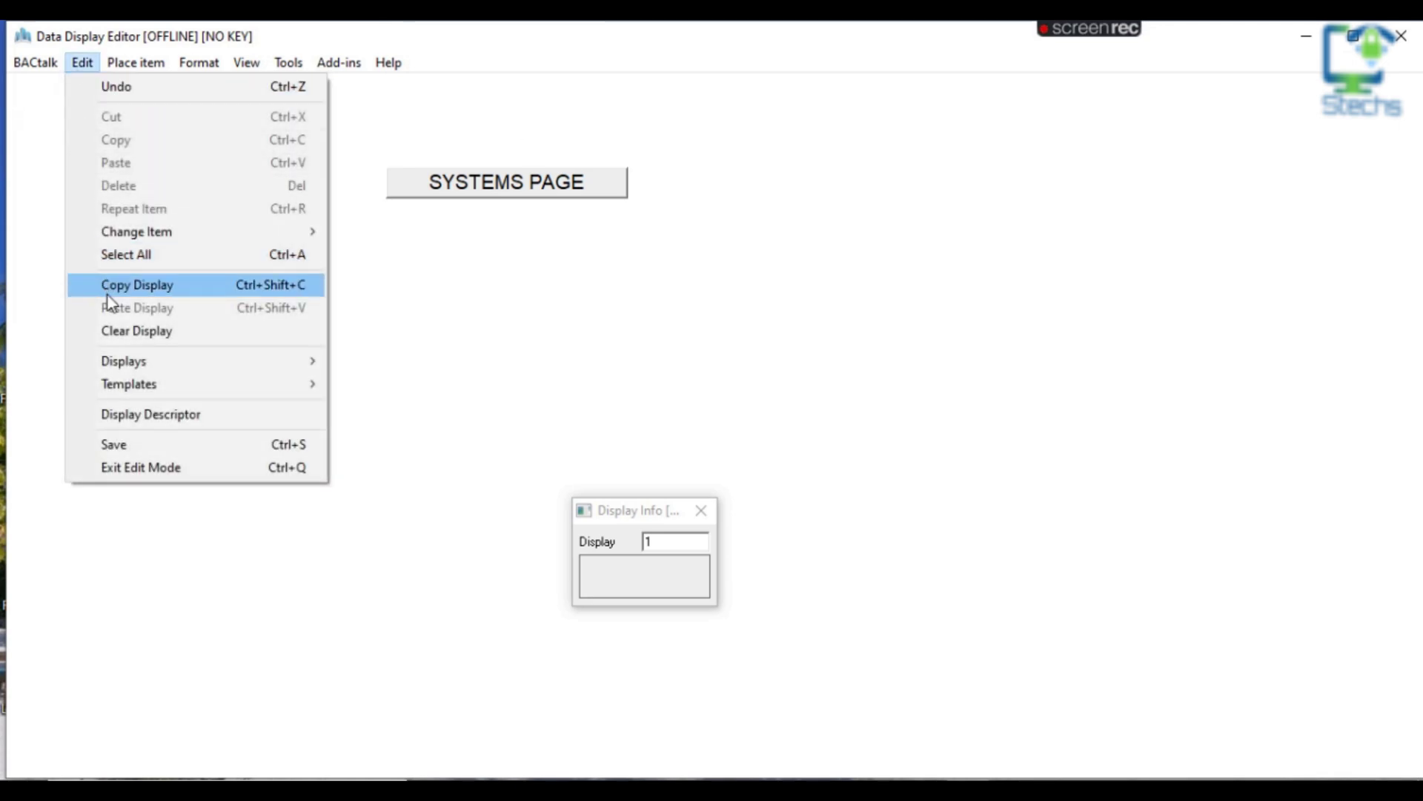
# Save the systems page, exit edit mode, follow SYSTEMS PAGE to display 2, and edit it
pyautogui.click(132, 445)
pyautogui.click(83, 65)
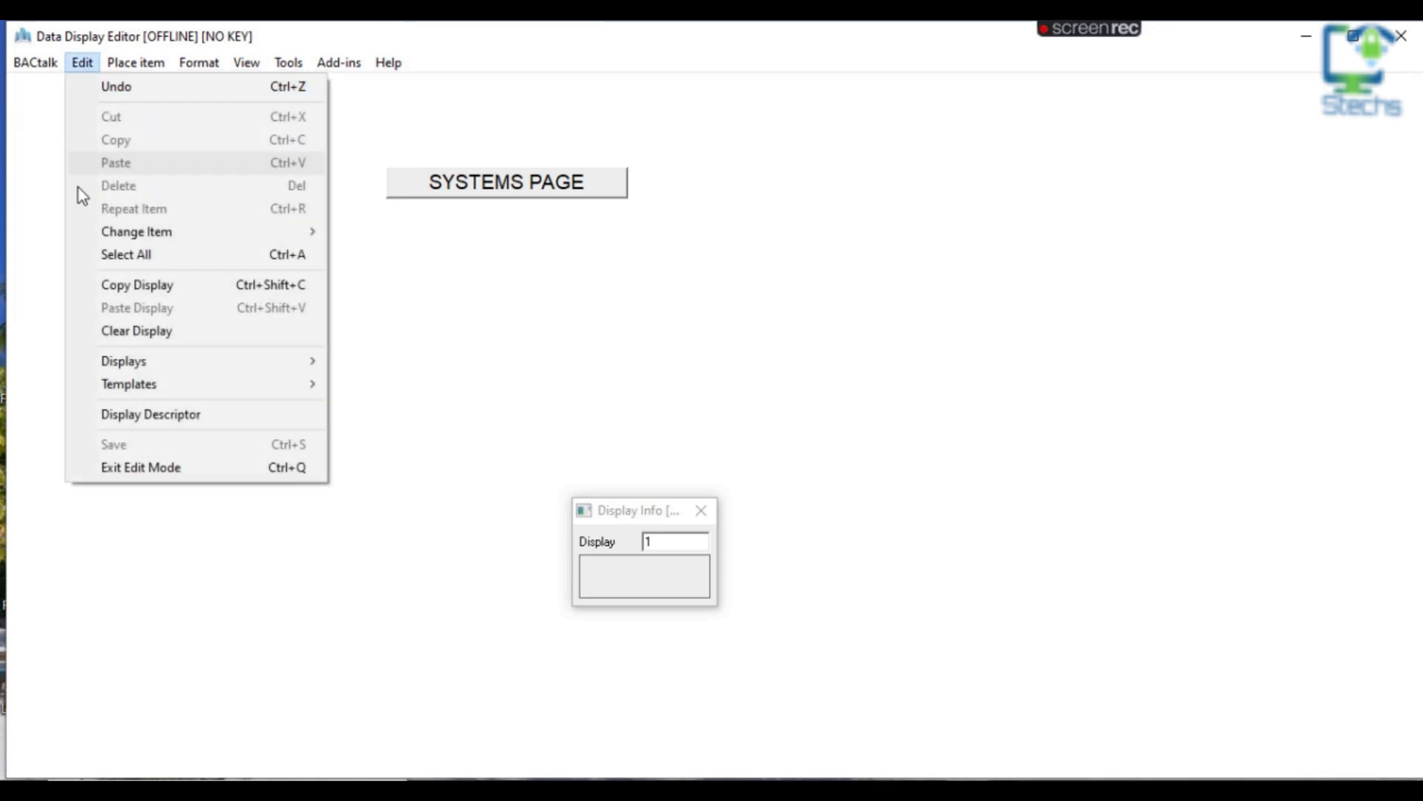
pyautogui.click(135, 466)
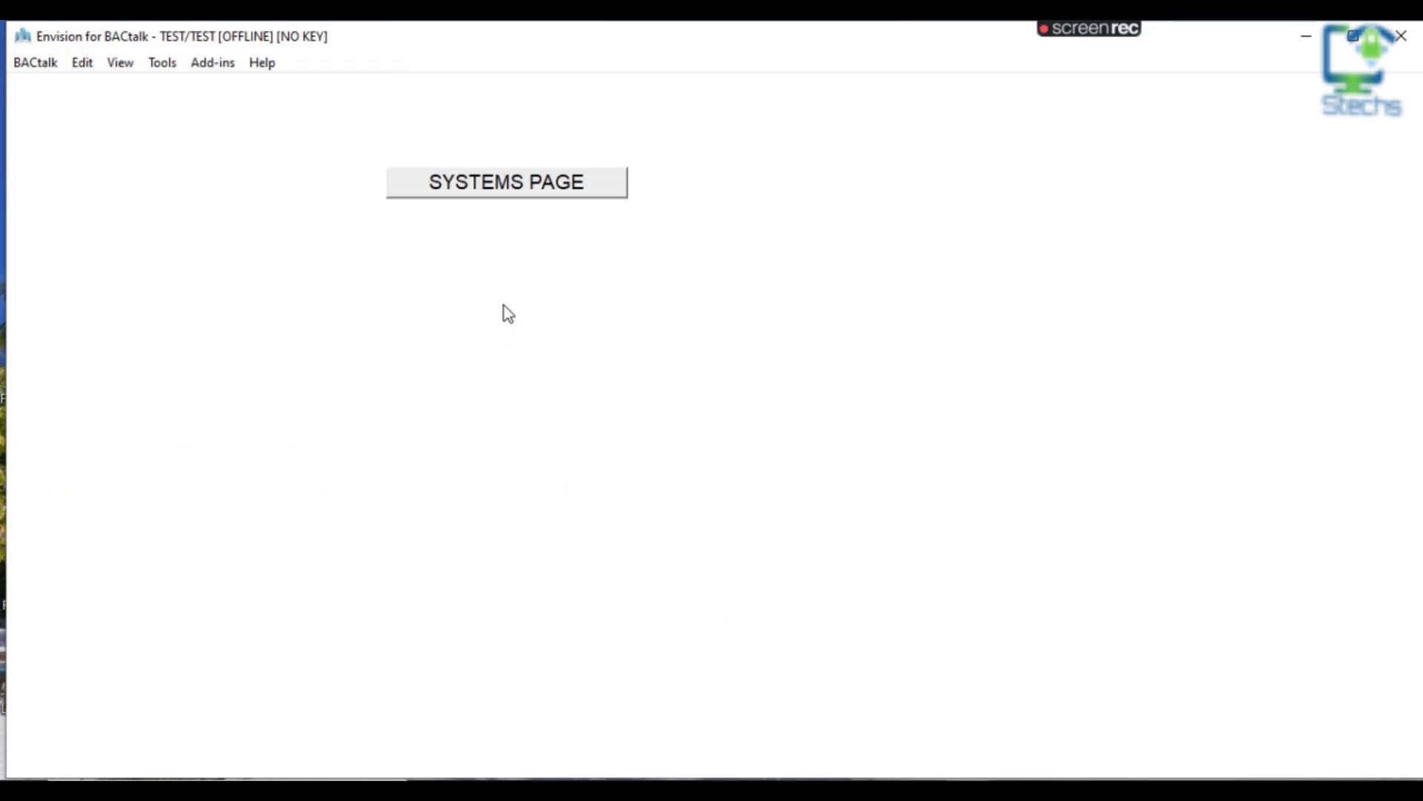
pyautogui.click(501, 185)
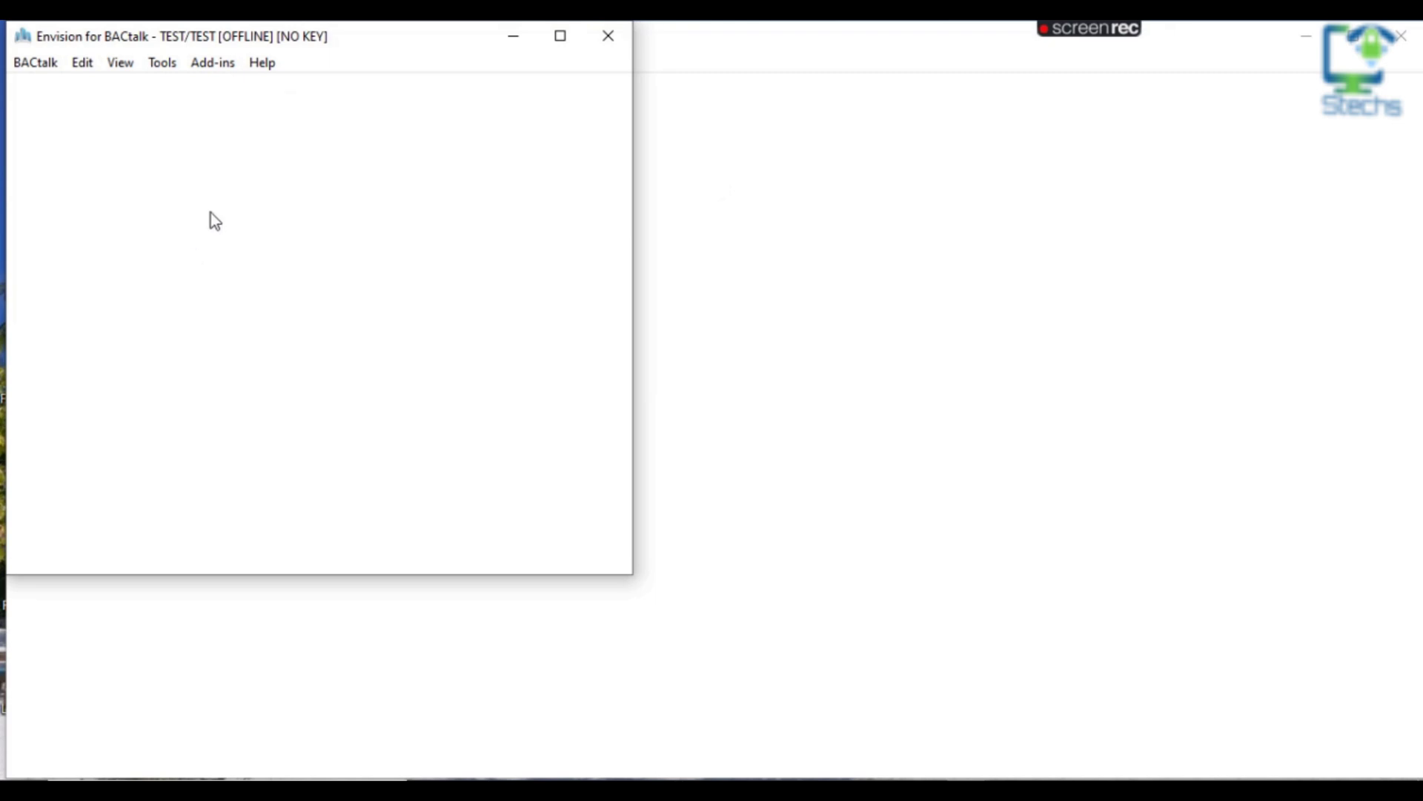
pyautogui.click(74, 66)
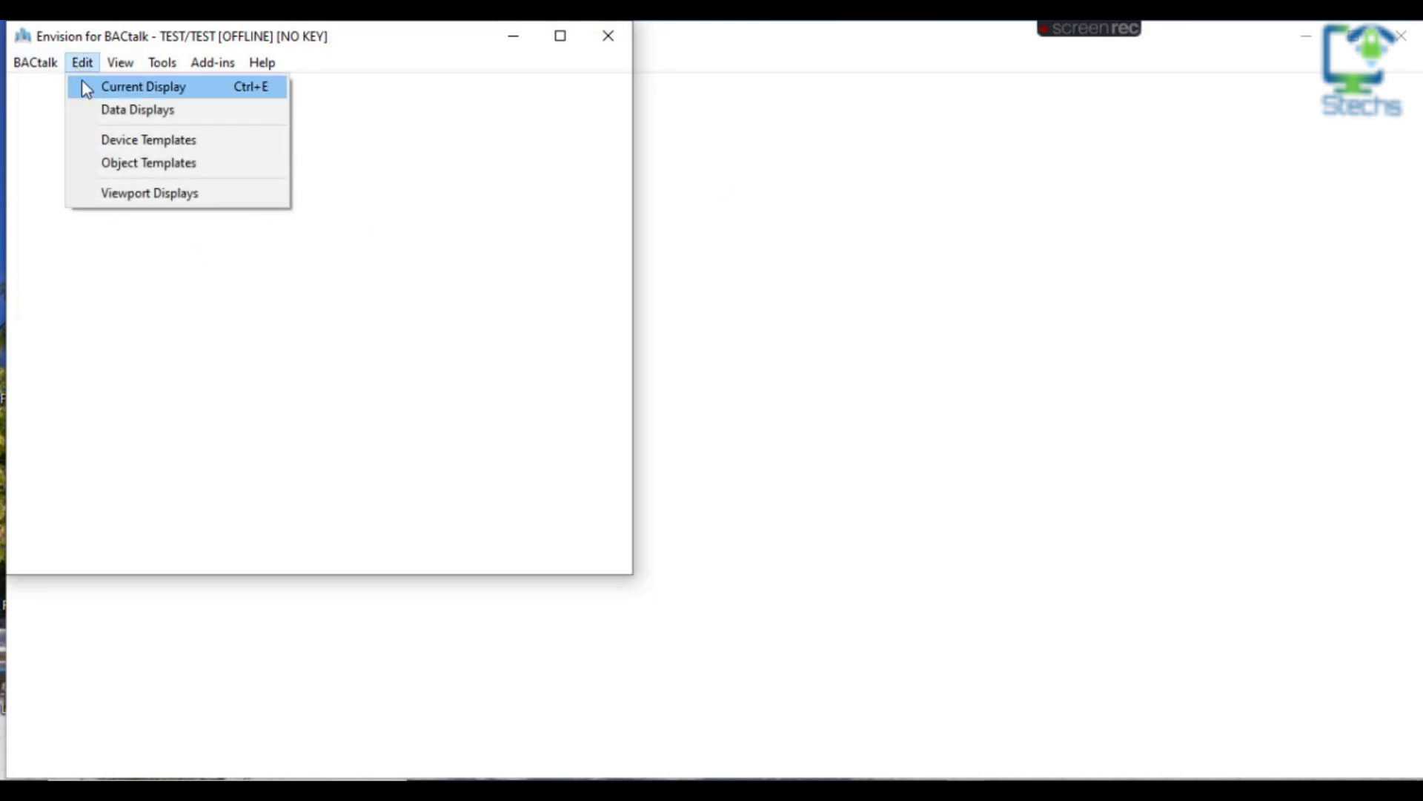
pyautogui.click(97, 92)
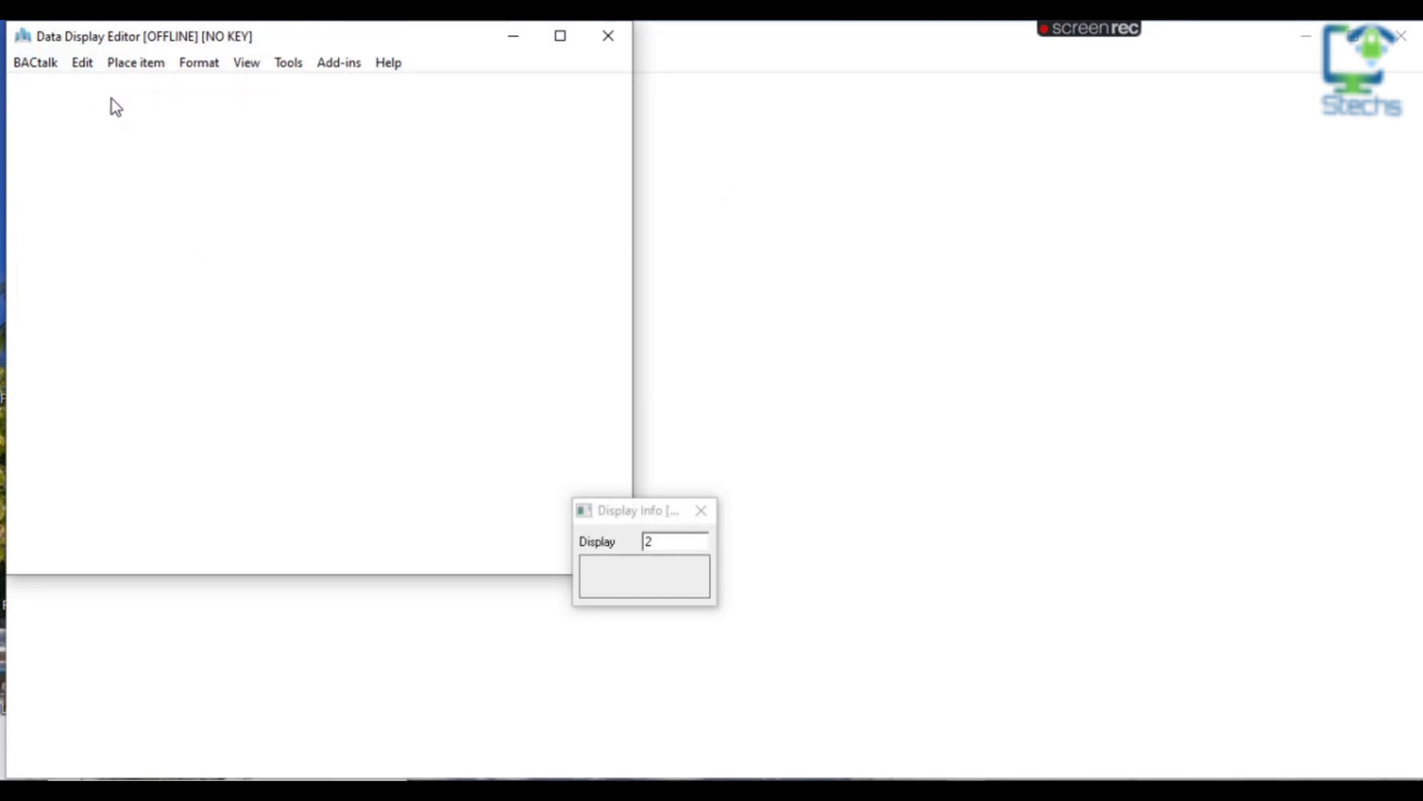
pyautogui.click(86, 64)
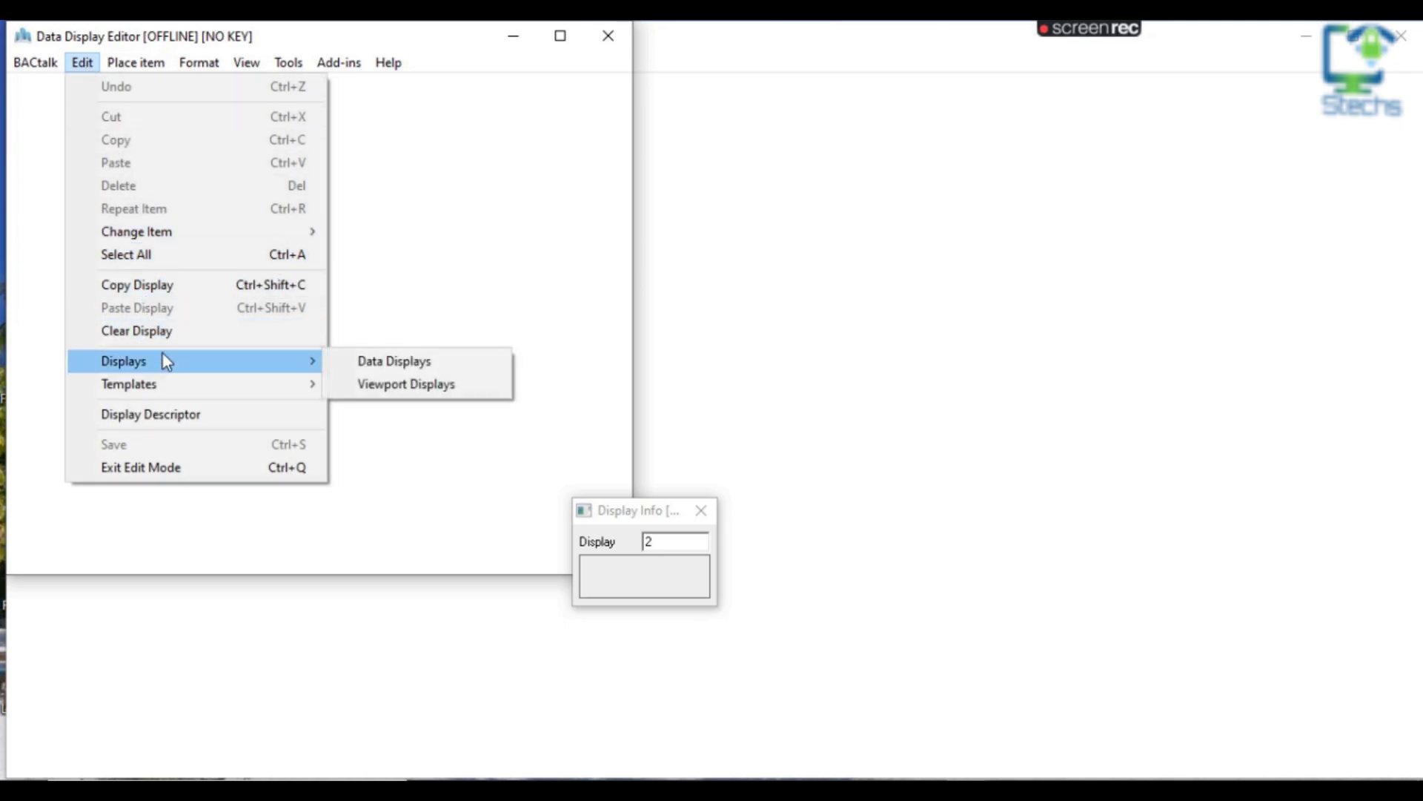
# Draw a pushbutton at display 2's top-left and make it a Device template button
pyautogui.moveTo(114, 65)
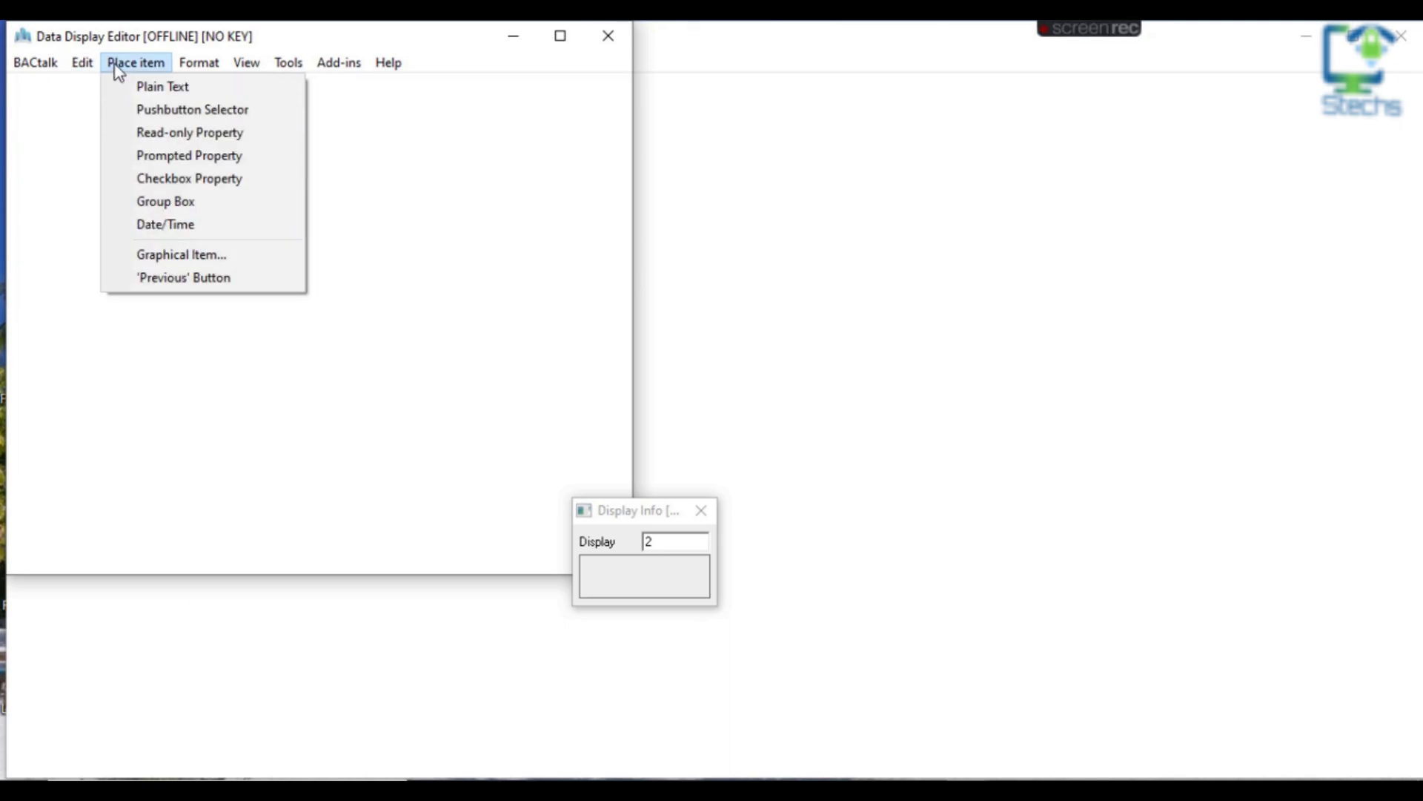
pyautogui.click(148, 110)
pyautogui.moveTo(124, 115); pyautogui.dragTo(276, 135)
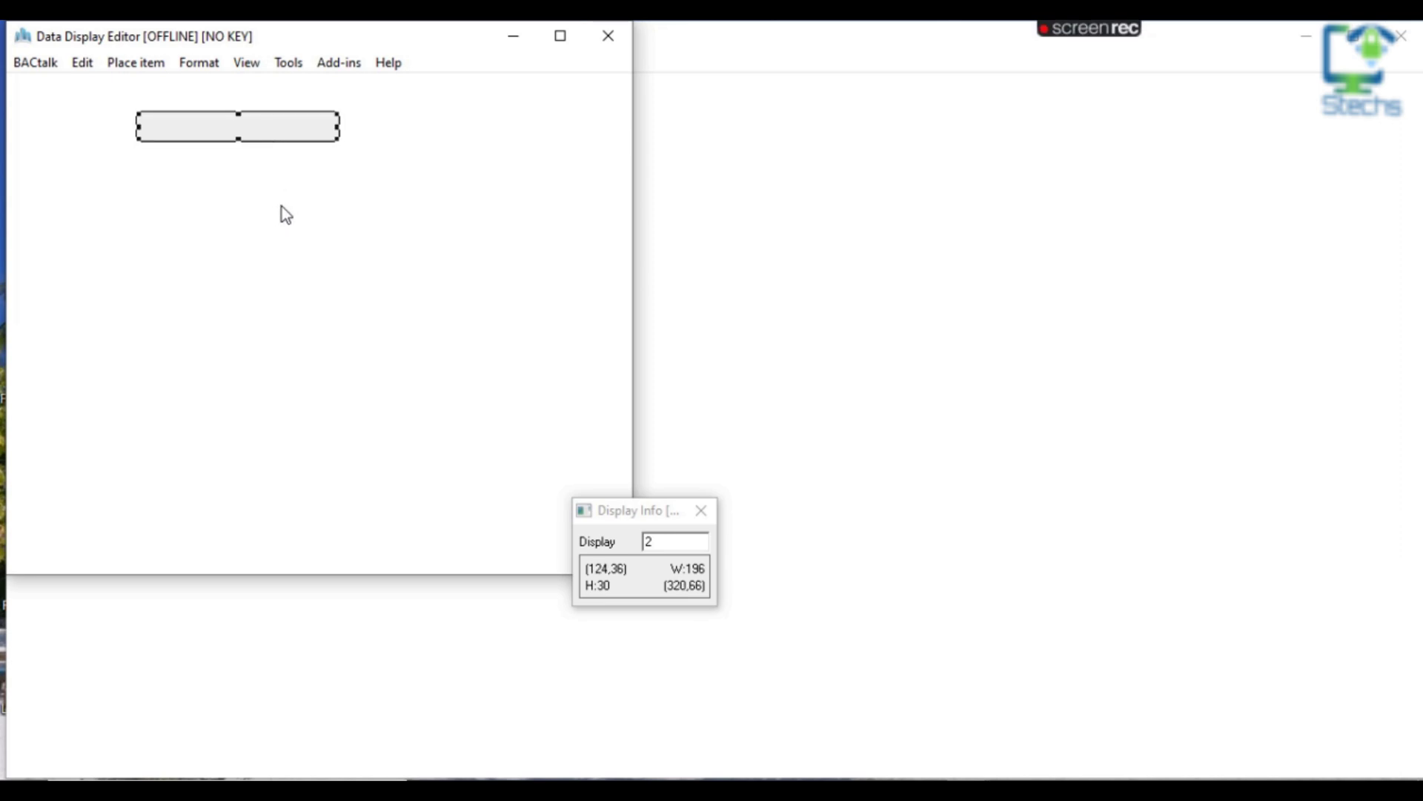
pyautogui.doubleClick(257, 140)
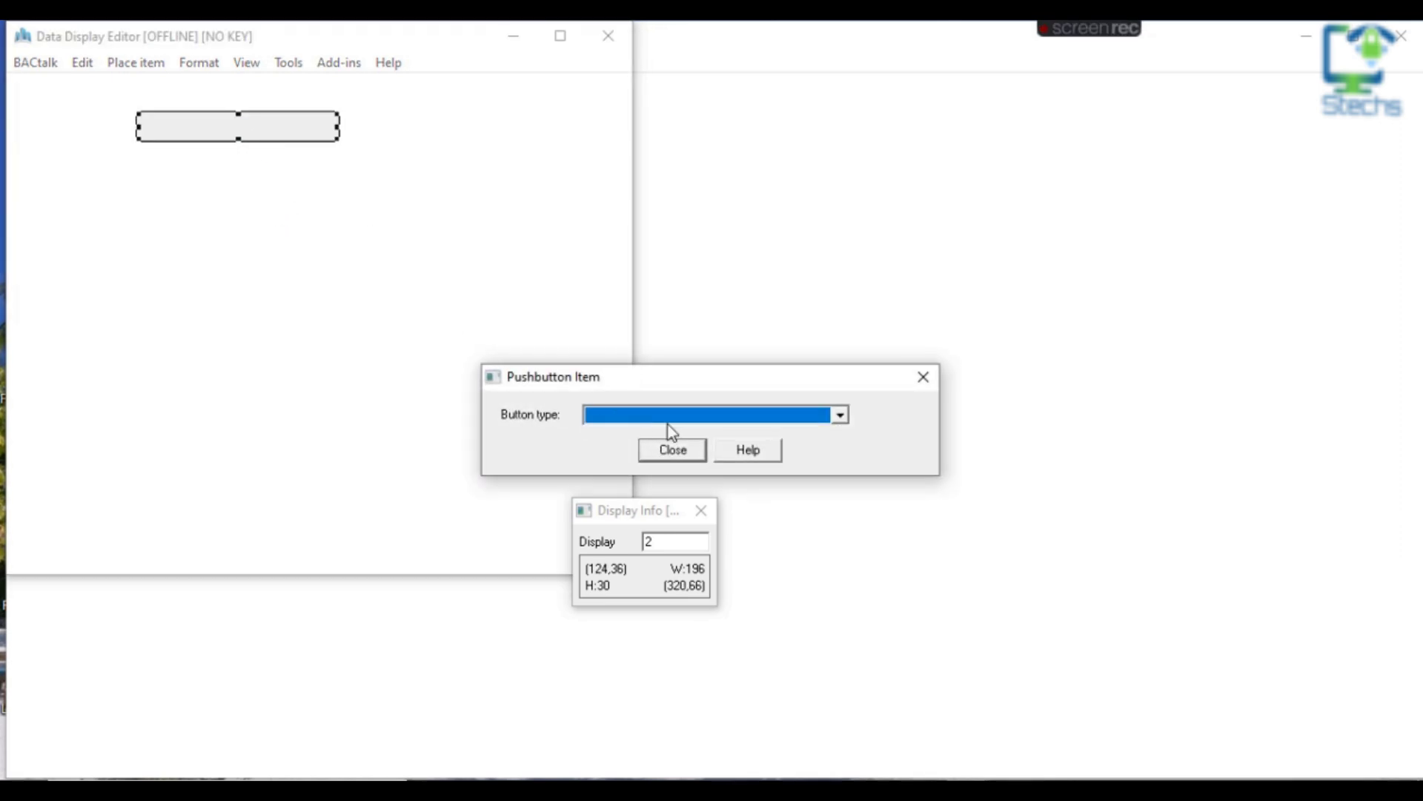
pyautogui.click(840, 416)
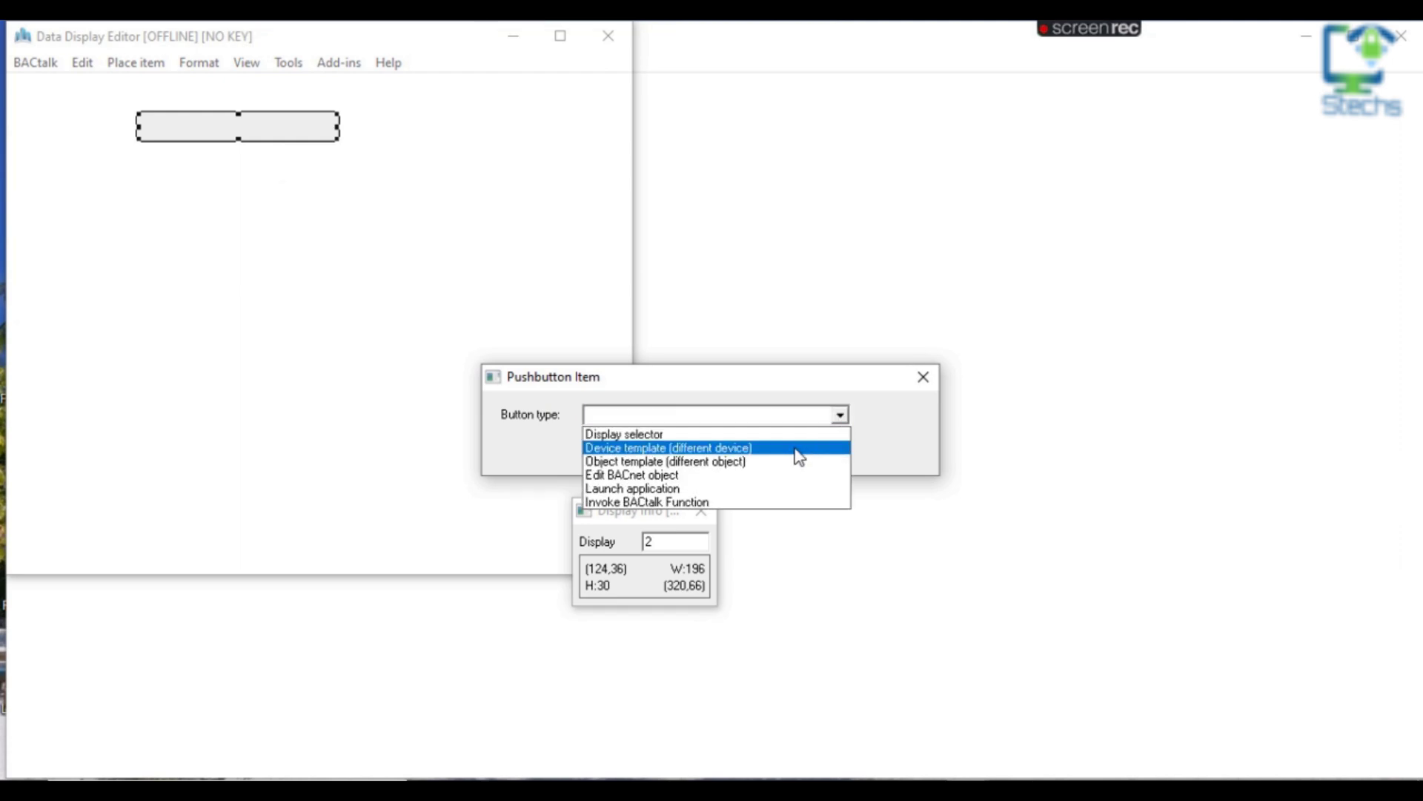
pyautogui.click(642, 451)
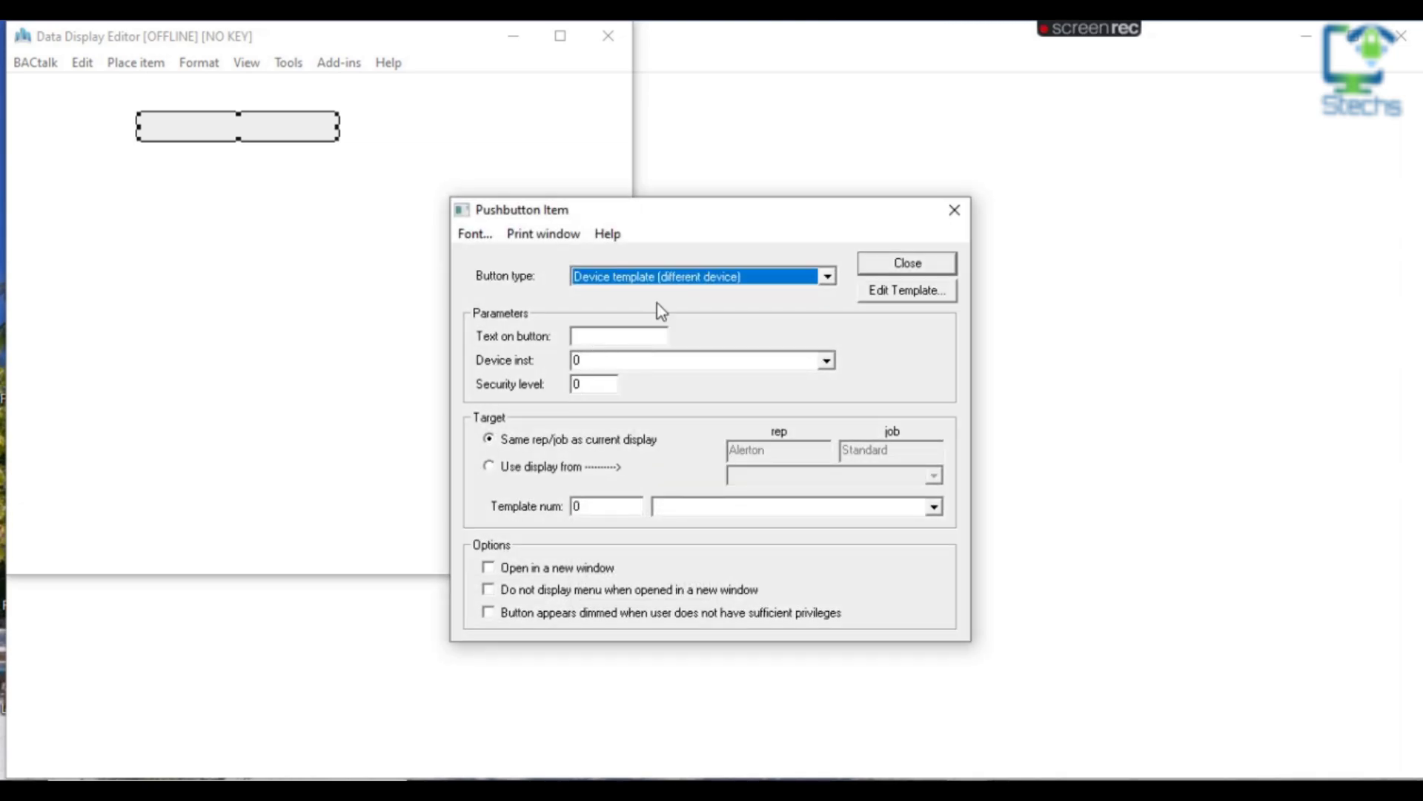
# Caption the button AHU, keep device instance 0, set template 1, and open it in a new window
pyautogui.click(593, 336)
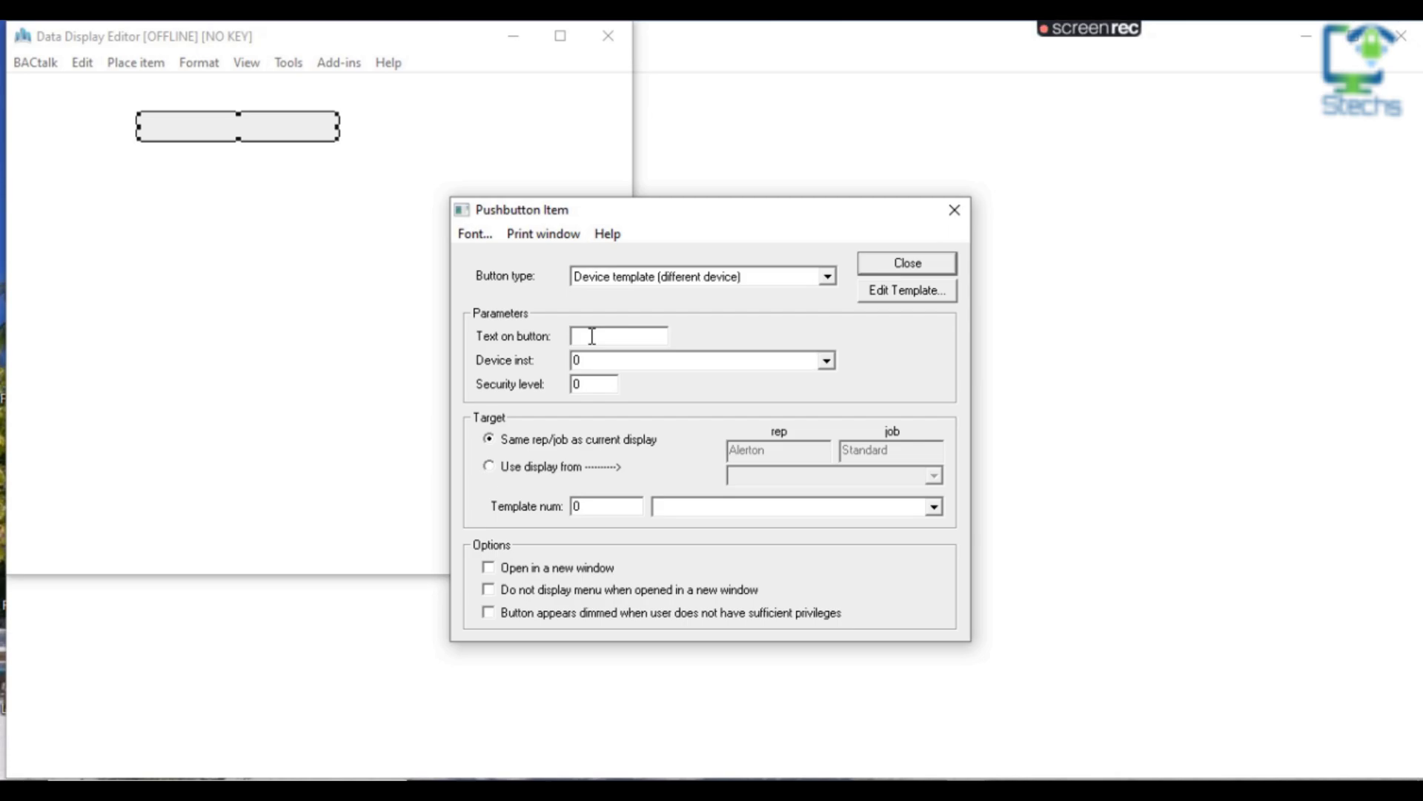
pyautogui.write('AHU')
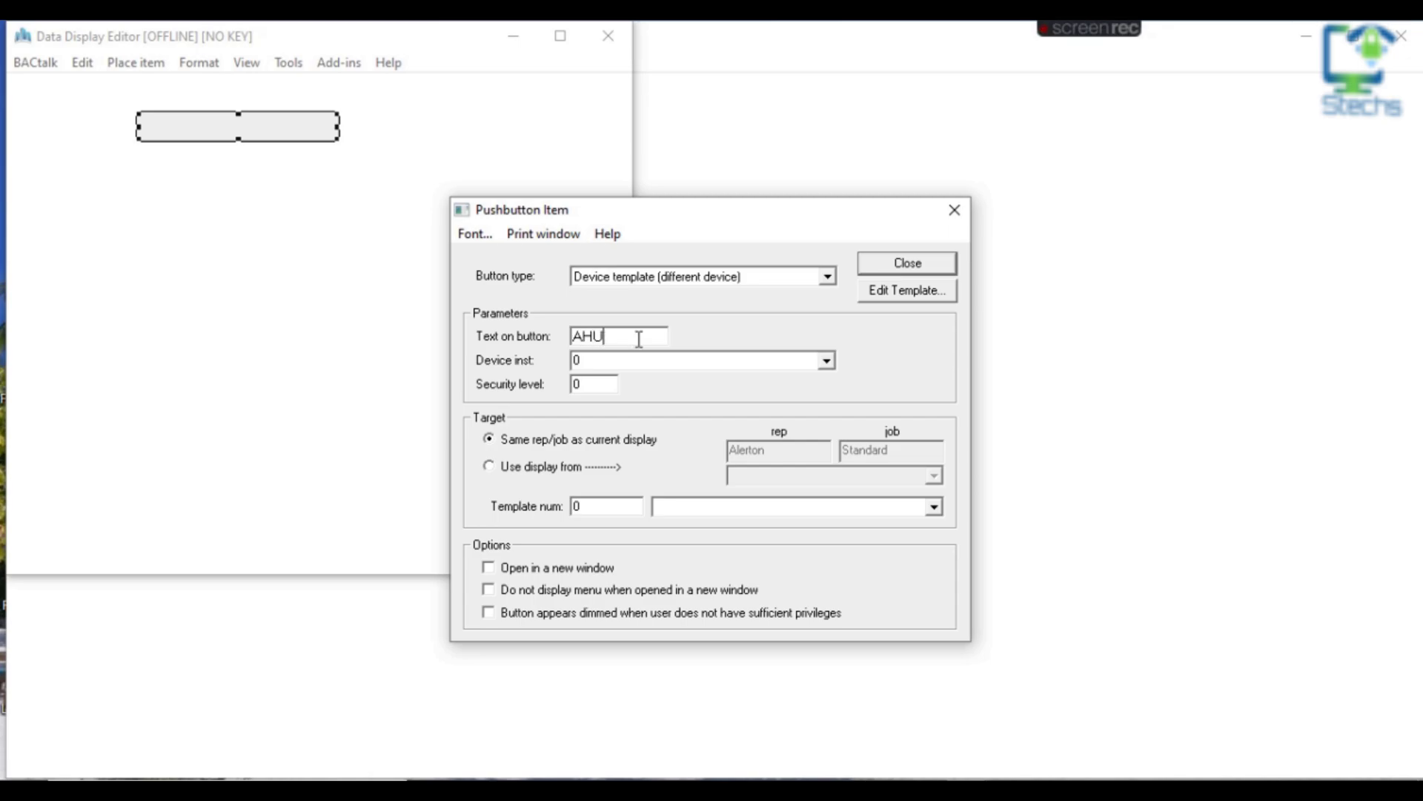
pyautogui.click(826, 360)
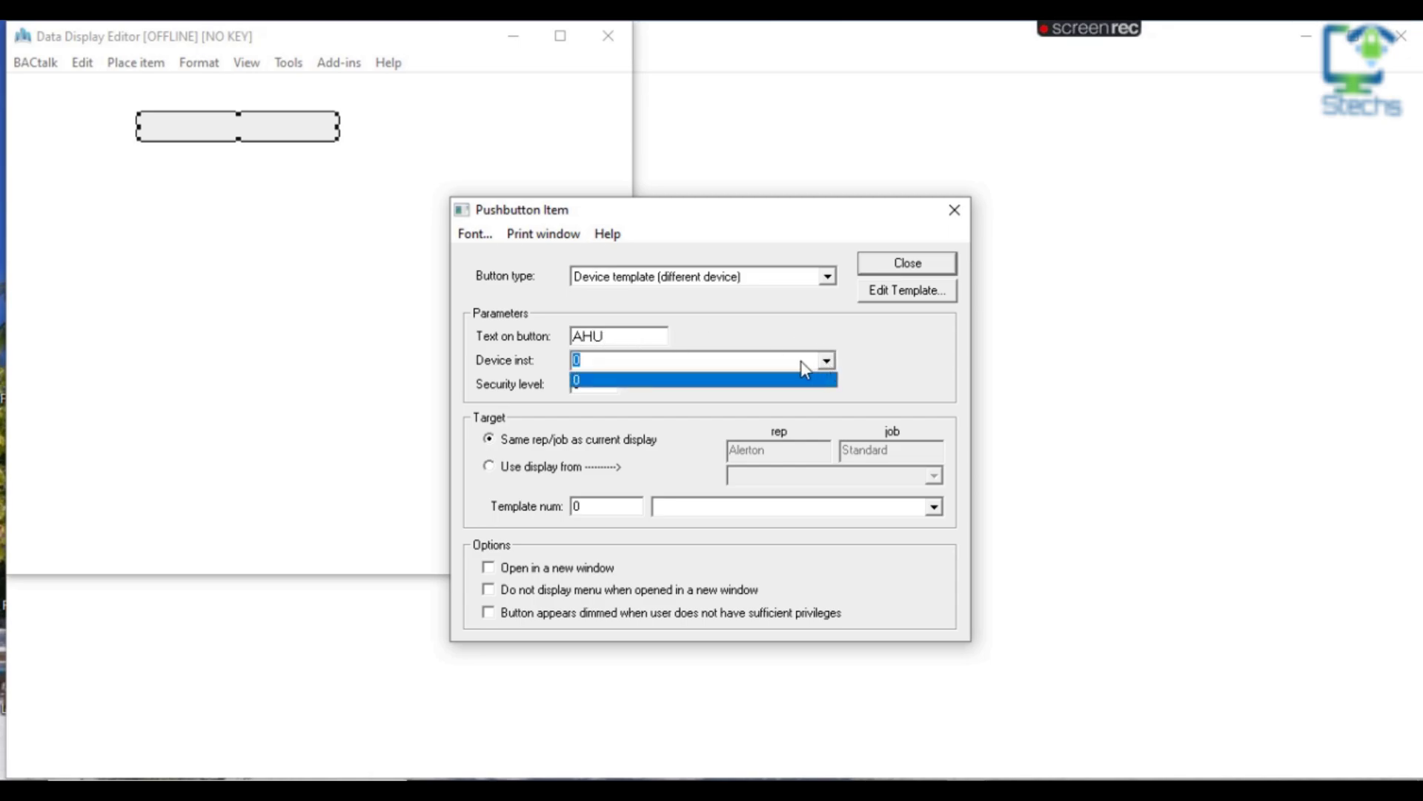
pyautogui.click(801, 361)
pyautogui.click(826, 360)
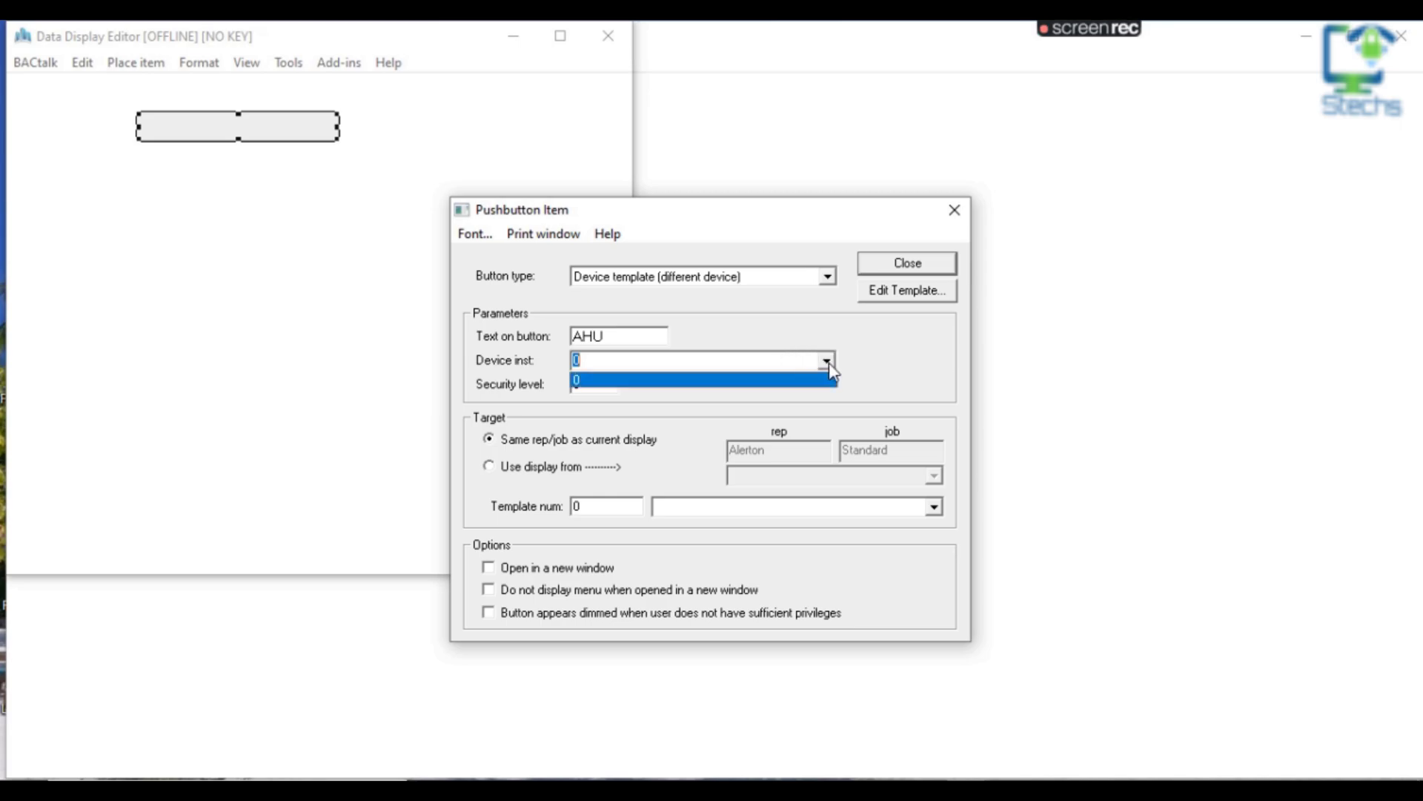
pyautogui.click(773, 363)
pyautogui.doubleClick(577, 360)
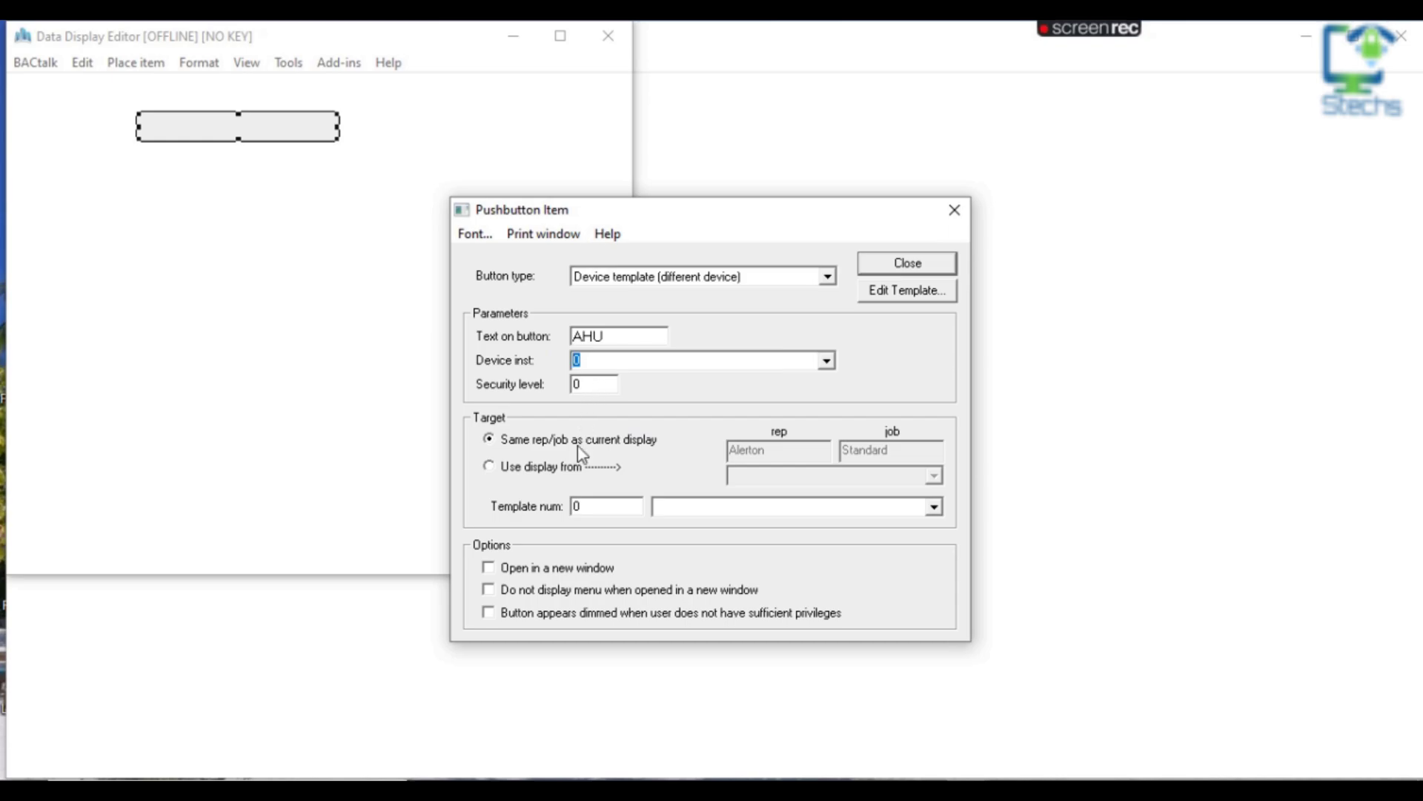
pyautogui.doubleClick(579, 506)
pyautogui.write('1')
pyautogui.click(514, 573)
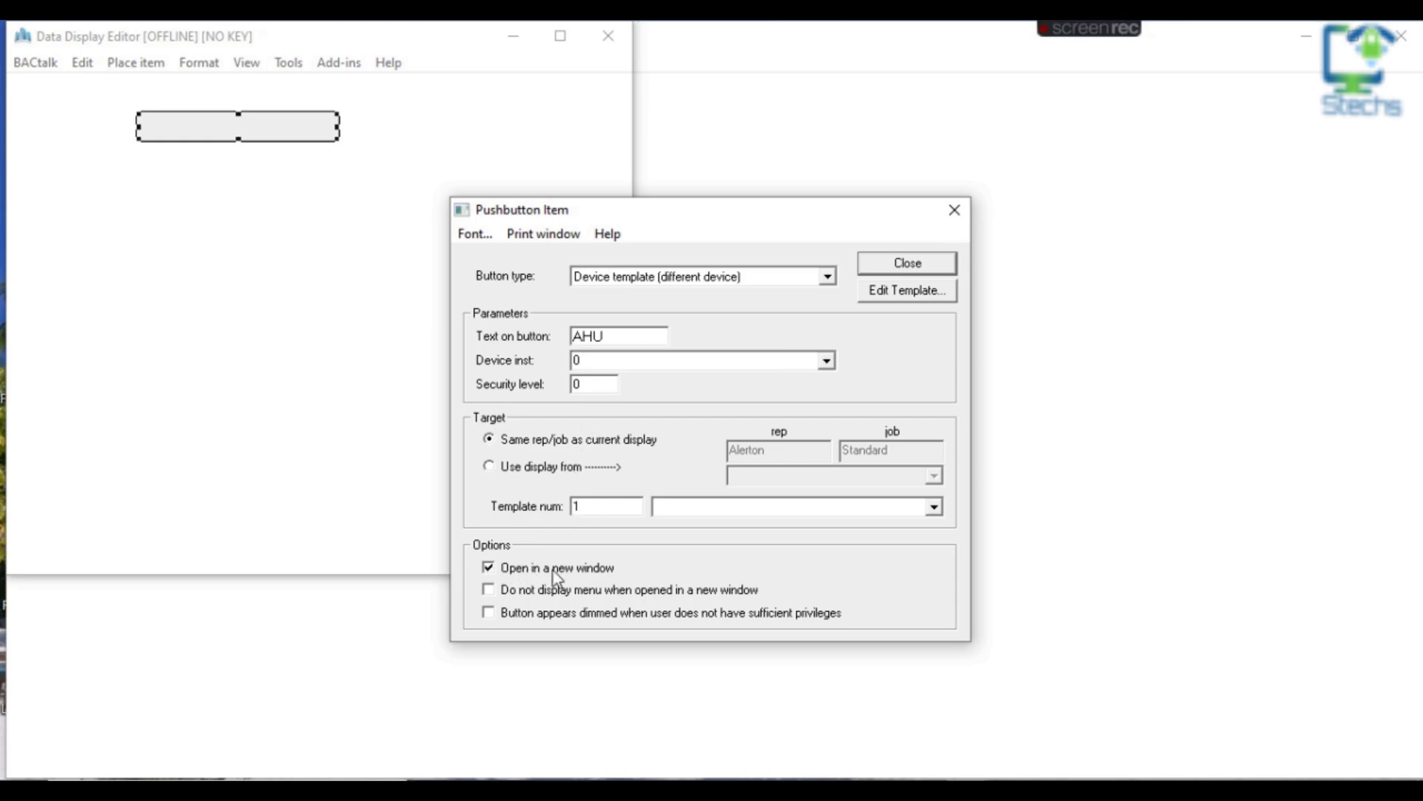
pyautogui.click(904, 270)
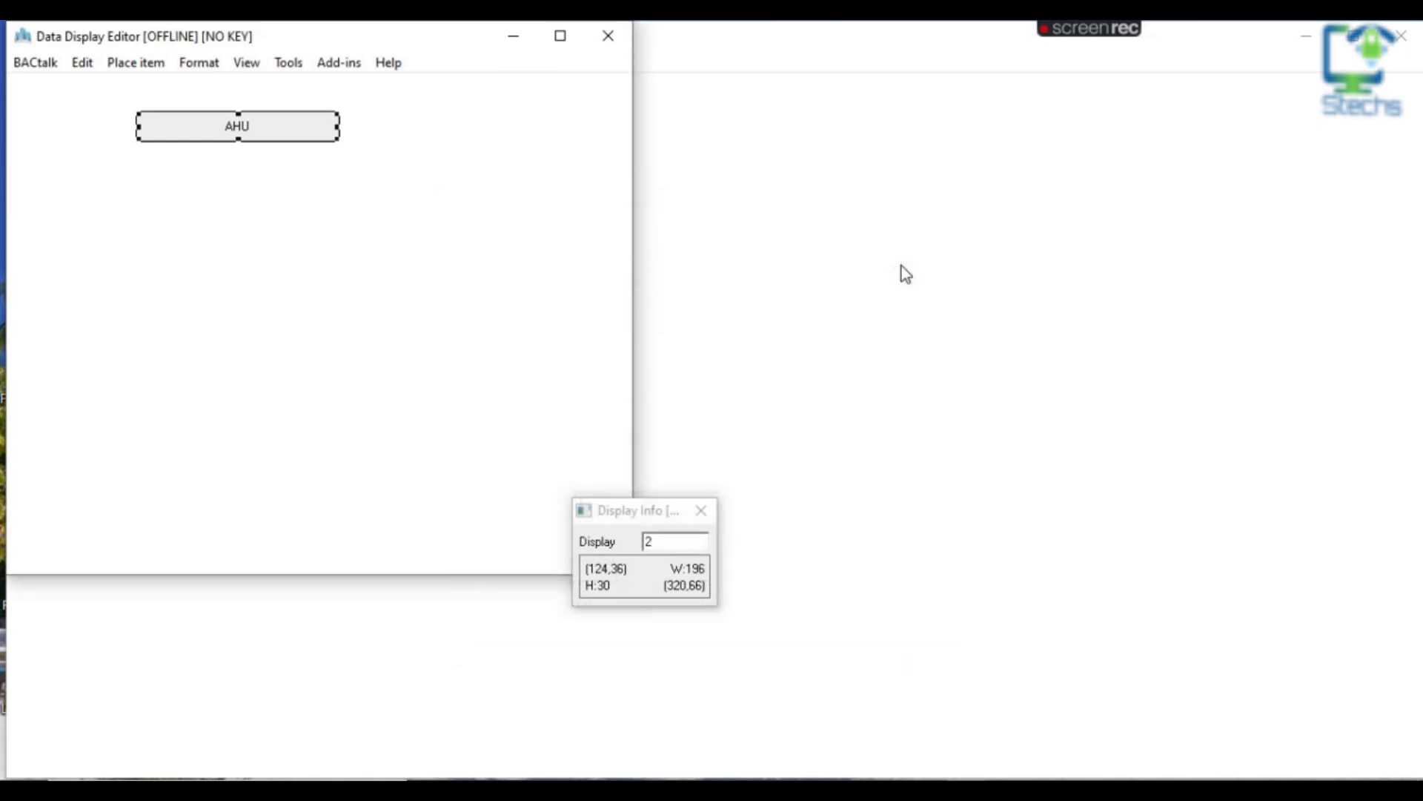
# Give the AHU button caption 14-point Arial Narrow Bold, then deselect the button
pyautogui.doubleClick(183, 127)
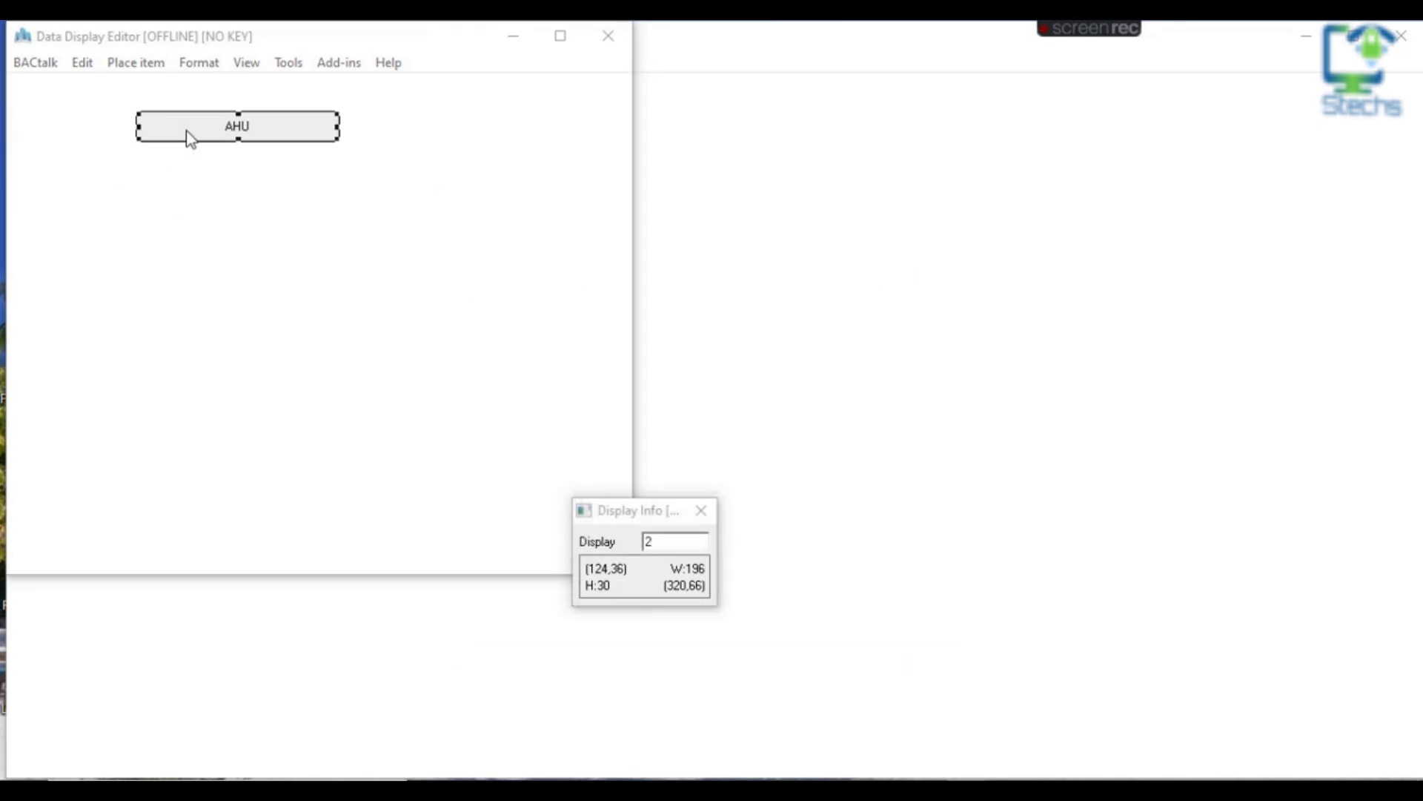
pyautogui.click(475, 234)
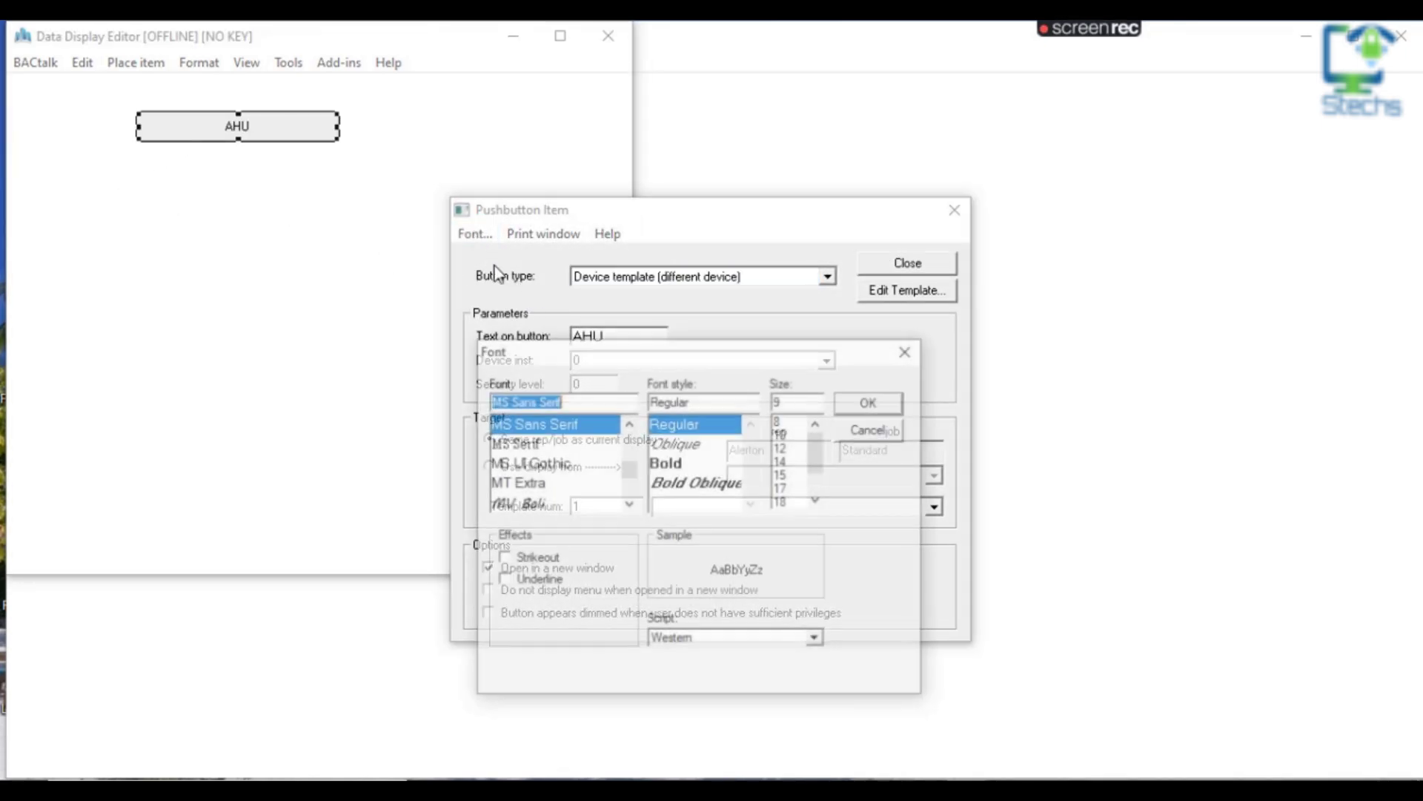
pyautogui.click(671, 466)
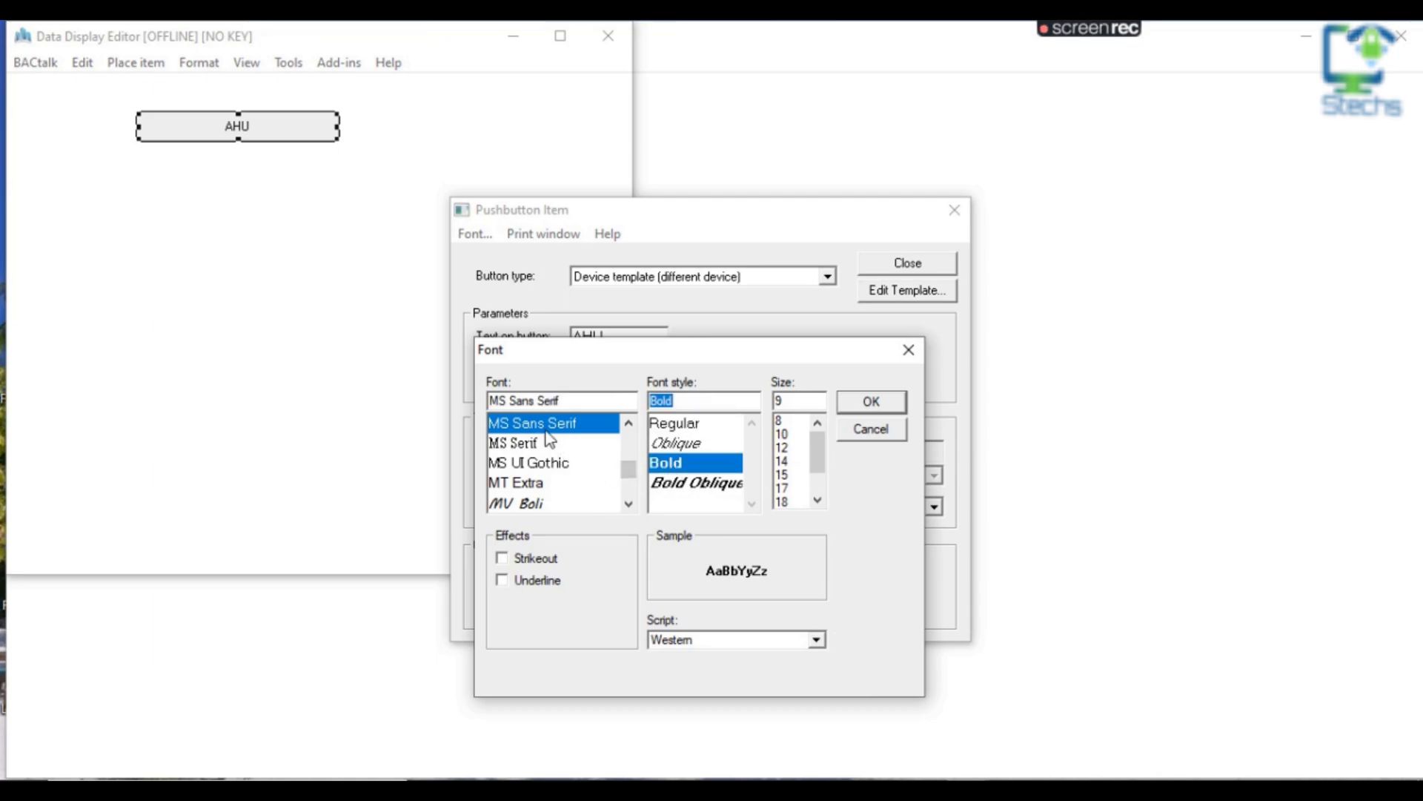
pyautogui.click(557, 401)
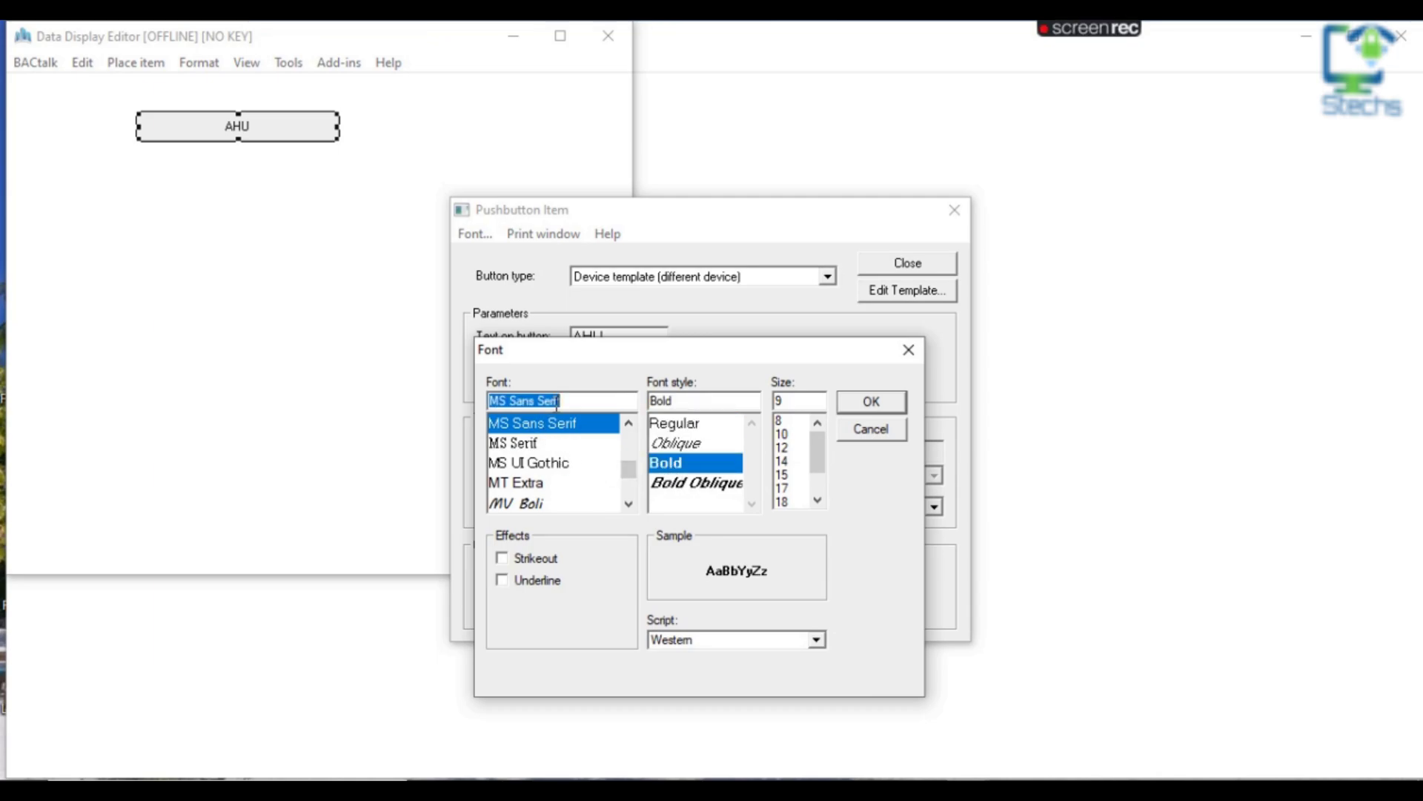
pyautogui.write('ar')
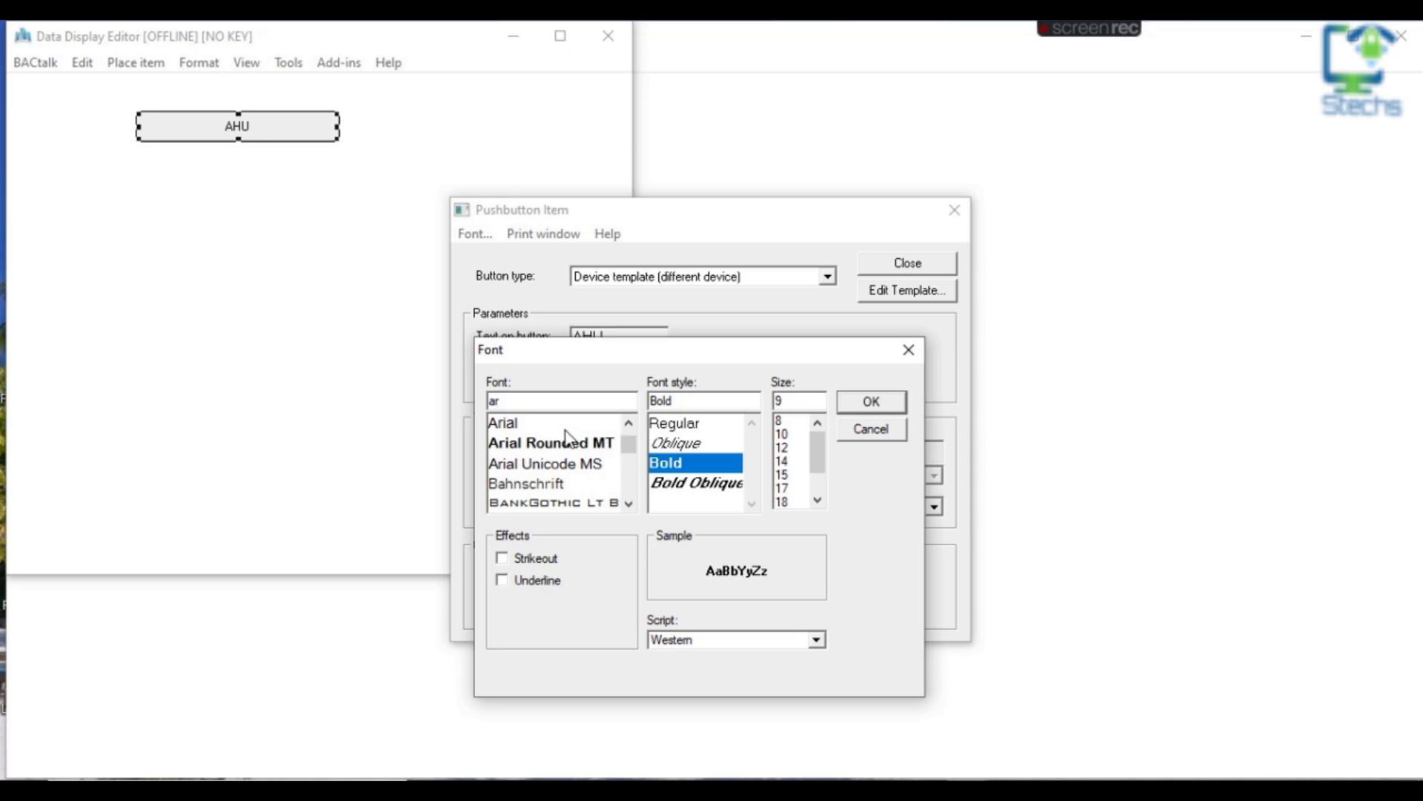
pyautogui.click(566, 425)
pyautogui.click(677, 465)
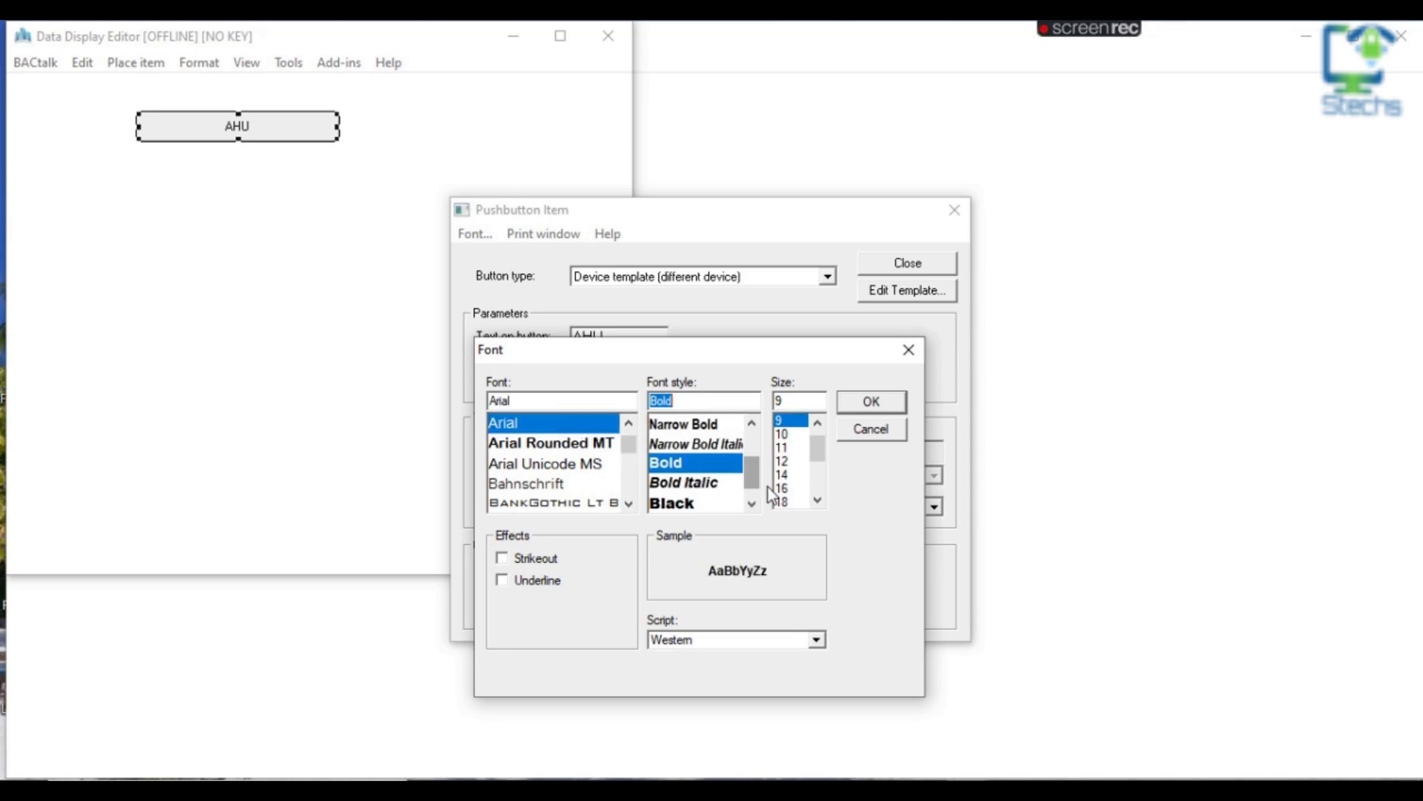
pyautogui.click(714, 428)
pyautogui.click(785, 461)
pyautogui.click(786, 474)
pyautogui.click(788, 487)
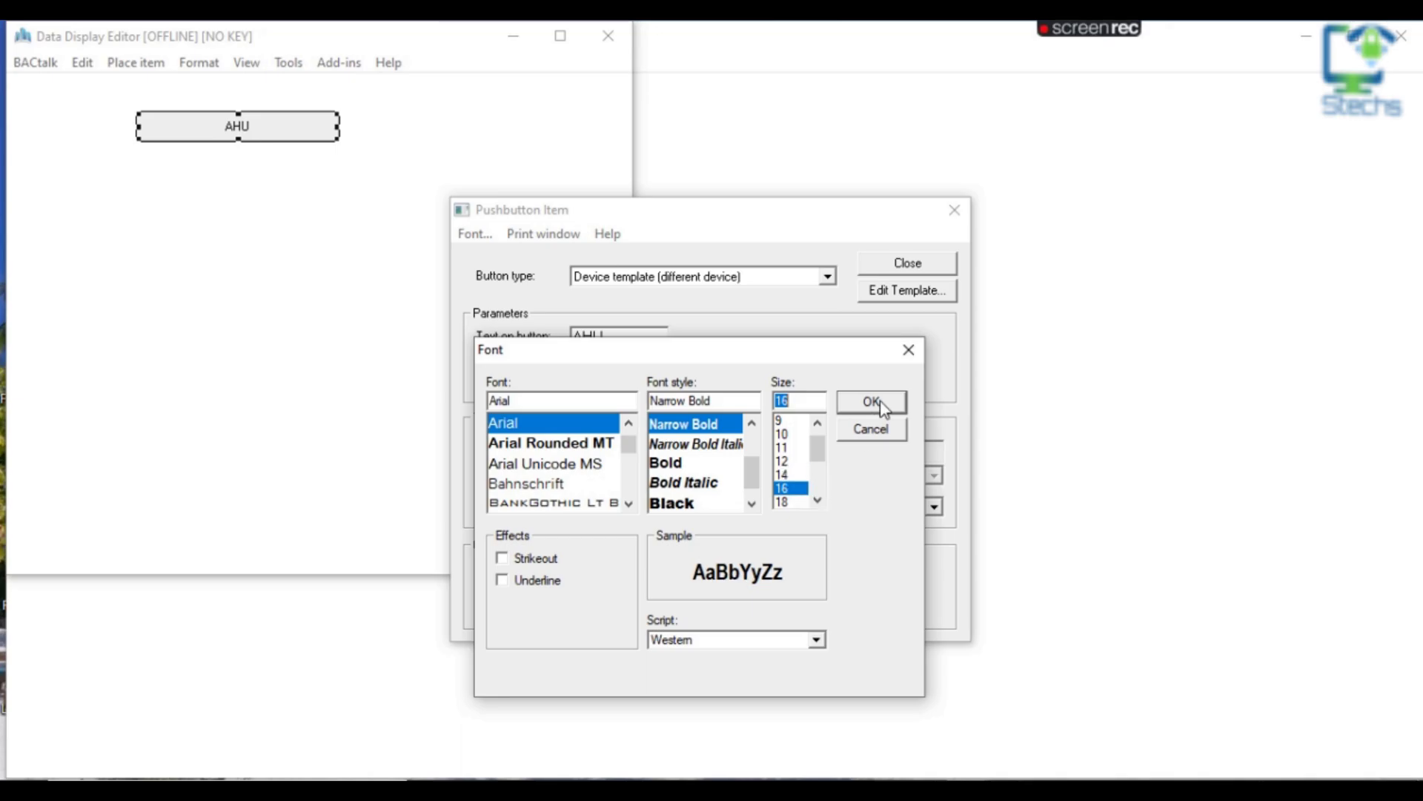
pyautogui.click(793, 474)
pyautogui.click(868, 401)
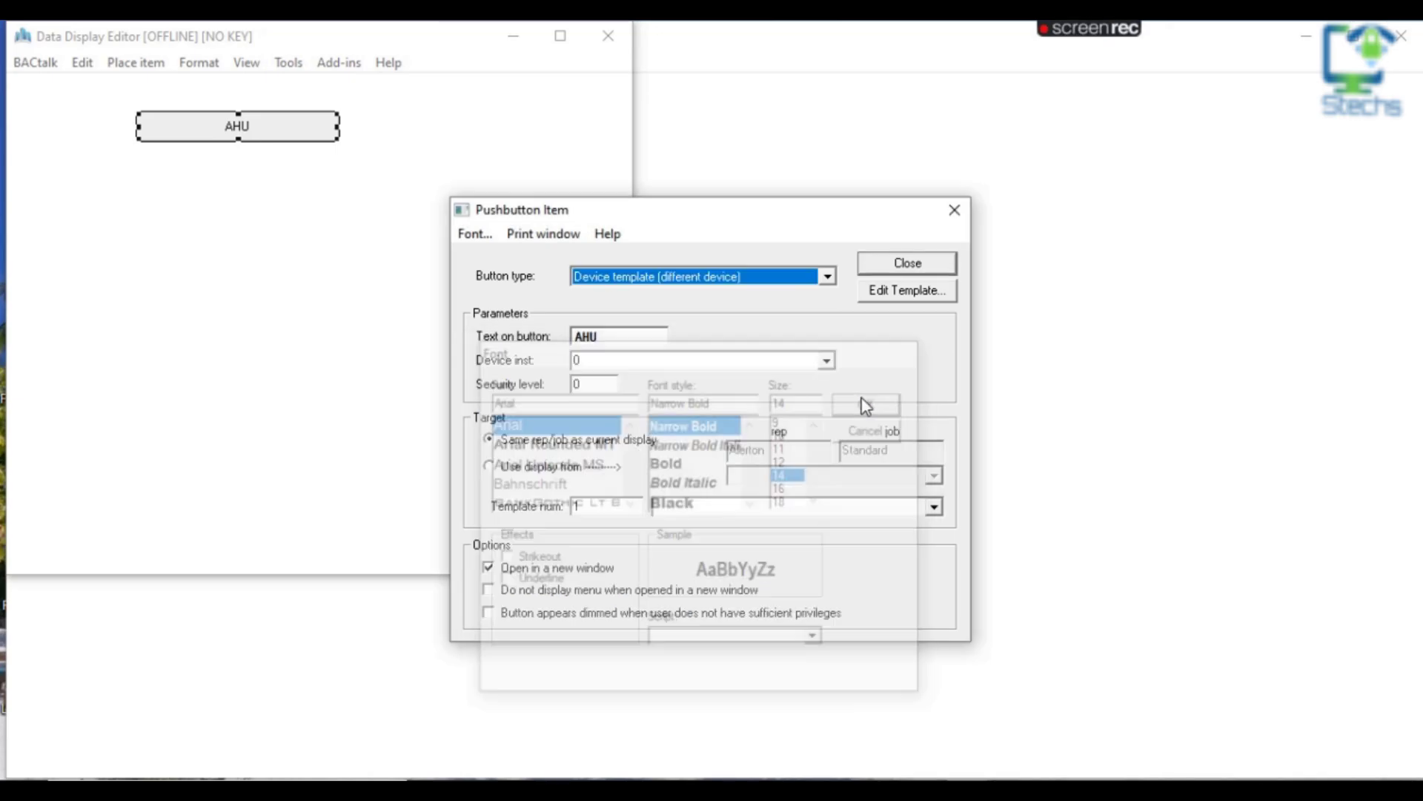
pyautogui.click(909, 264)
pyautogui.click(358, 218)
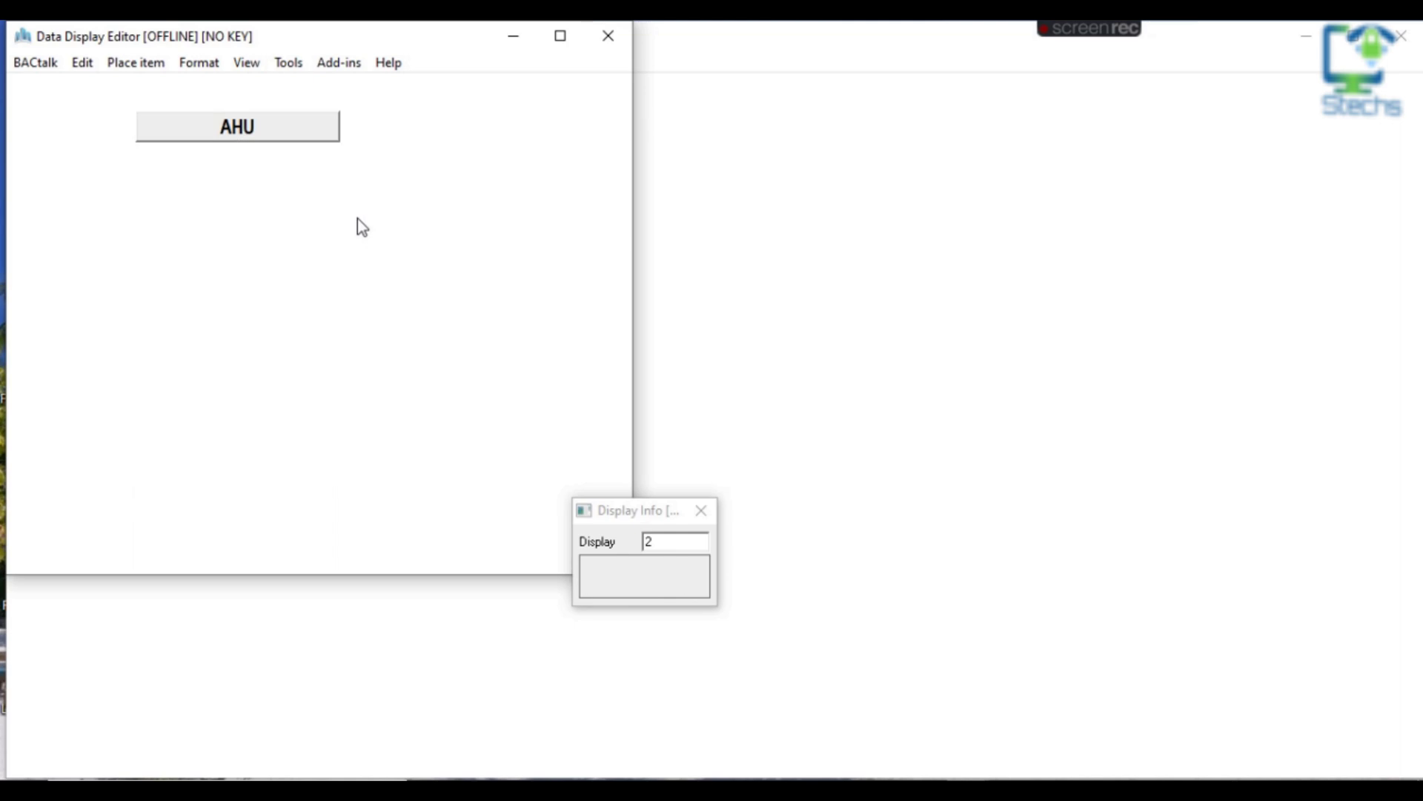
# Save the AHU display and leave edit mode
pyautogui.click(246, 130)
pyautogui.click(293, 235)
pyautogui.click(82, 64)
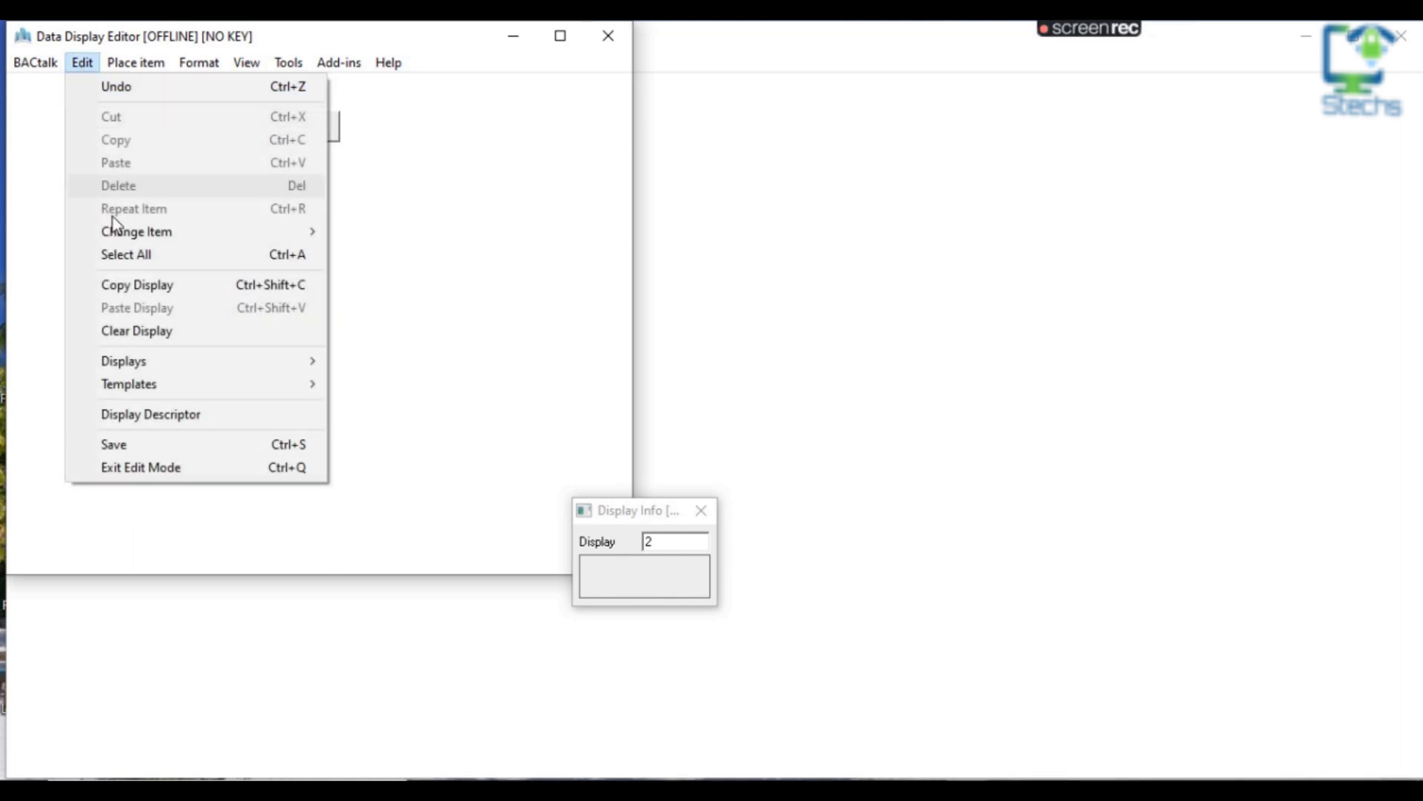
pyautogui.click(145, 442)
pyautogui.click(82, 62)
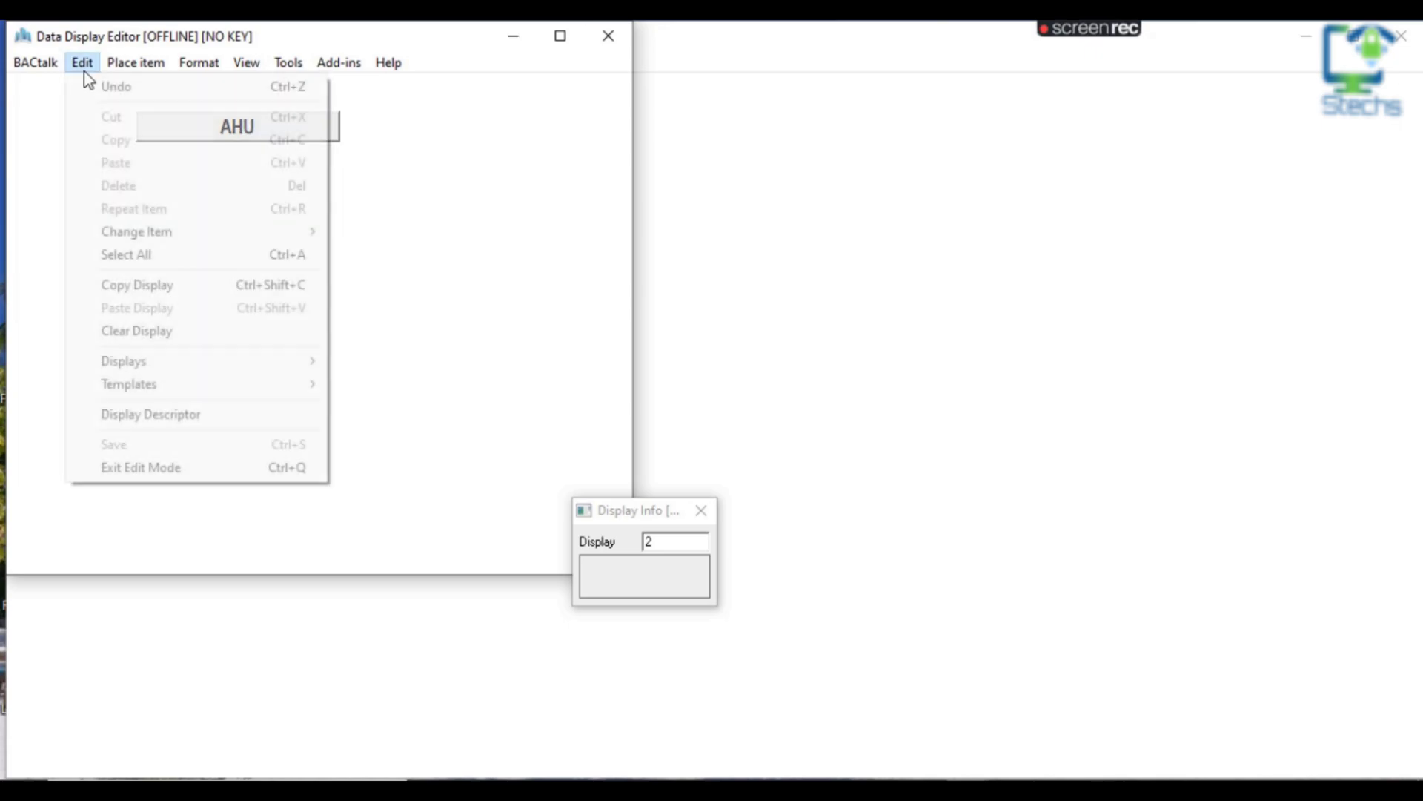
pyautogui.click(177, 465)
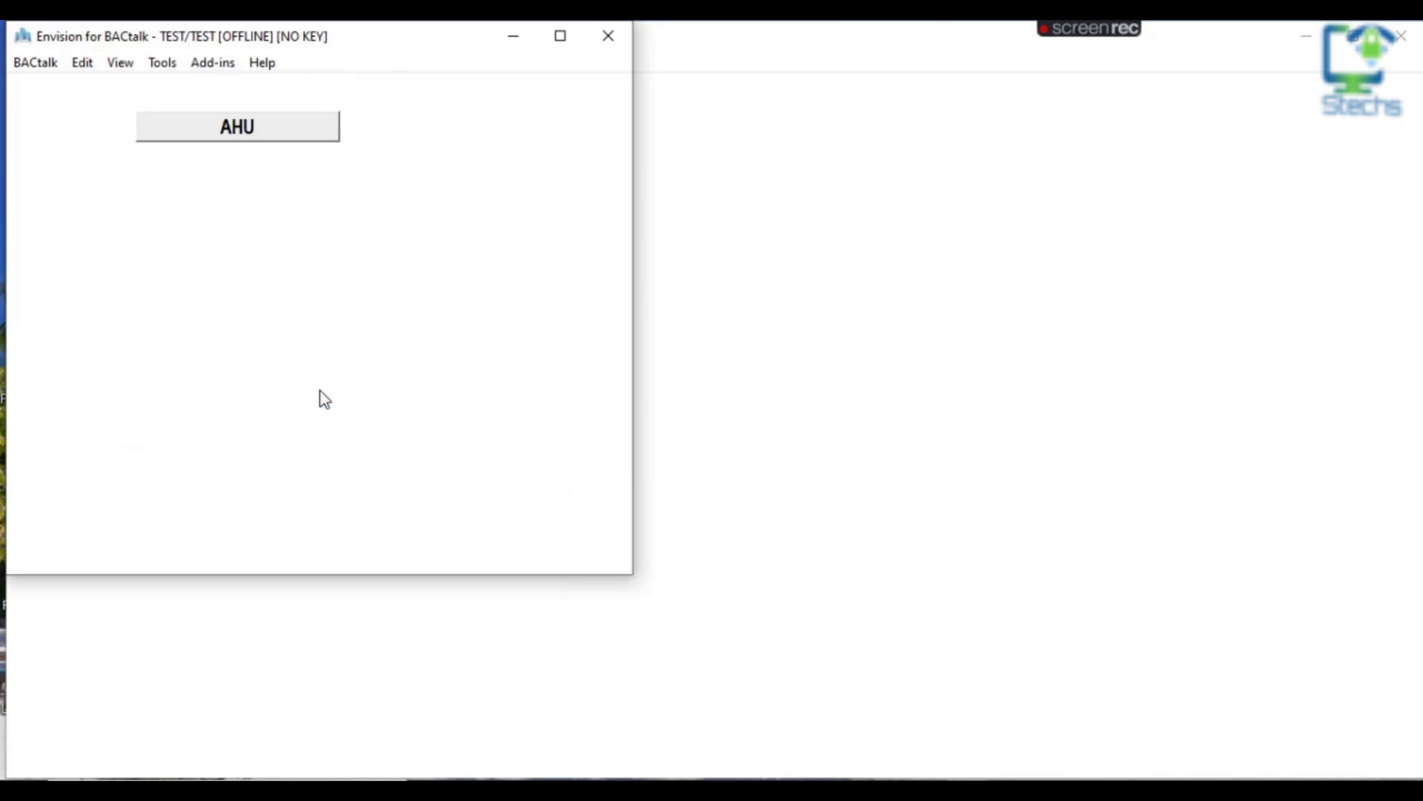
# Follow the AHU button, move the Device 0 window aside, and edit its device template
pyautogui.click(272, 143)
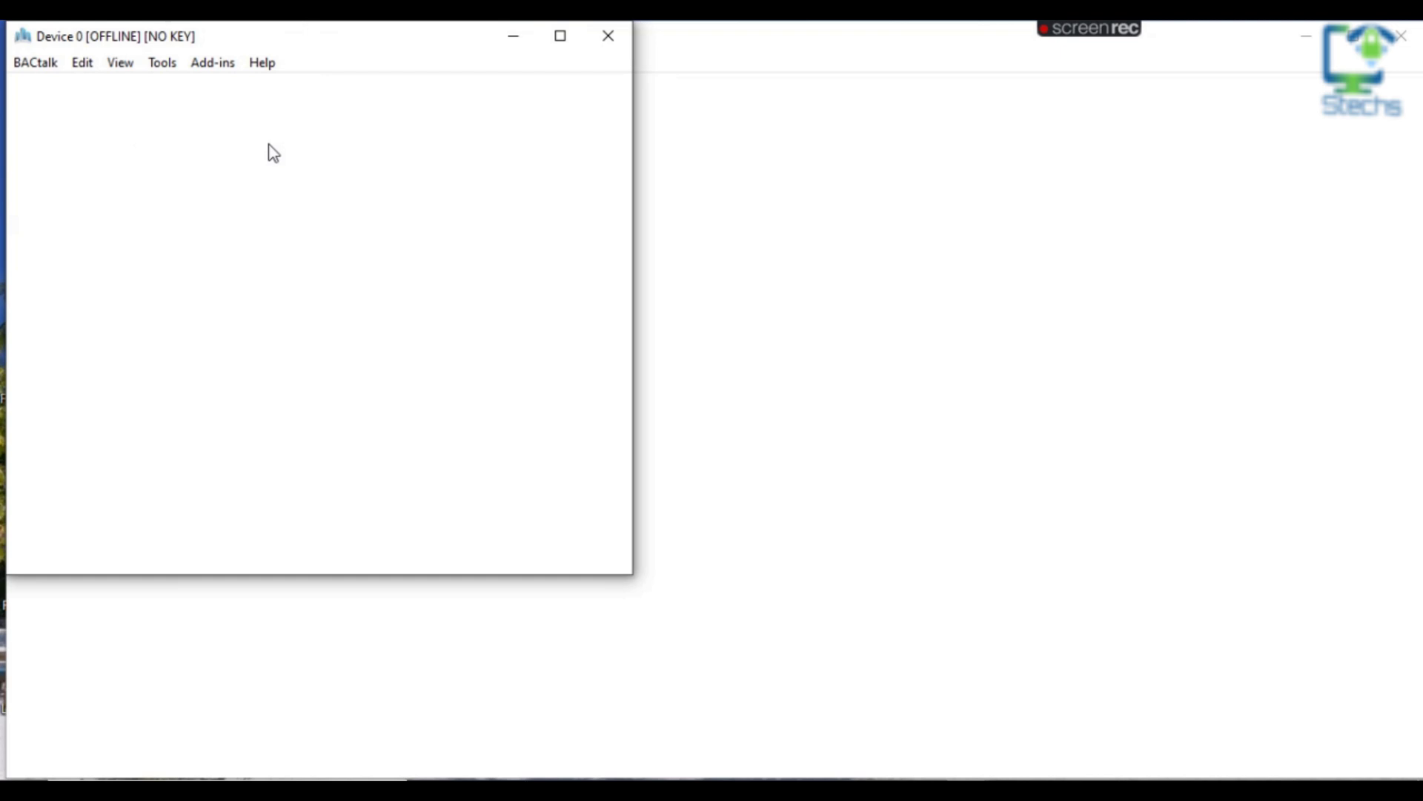
pyautogui.moveTo(354, 45); pyautogui.dragTo(1025, 117)
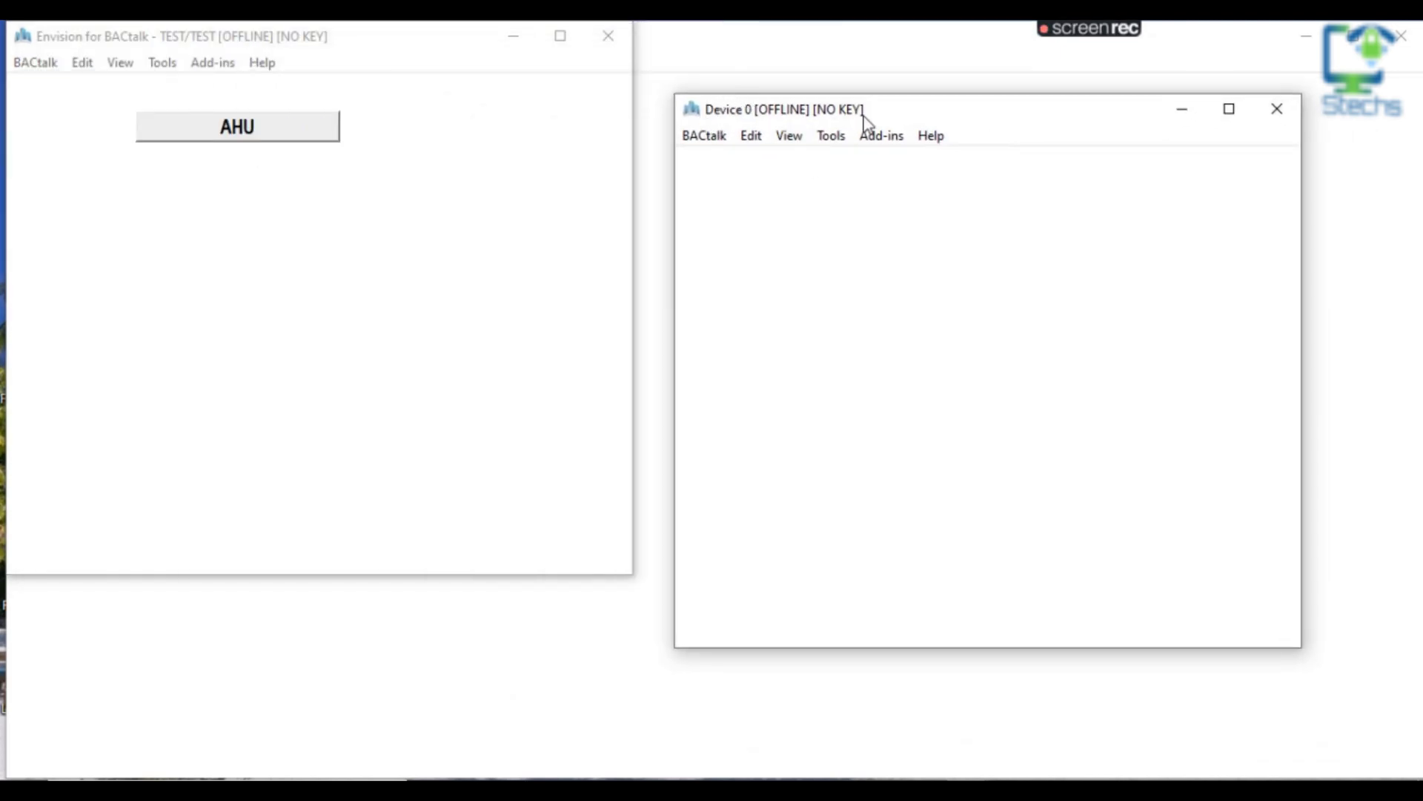
pyautogui.click(752, 140)
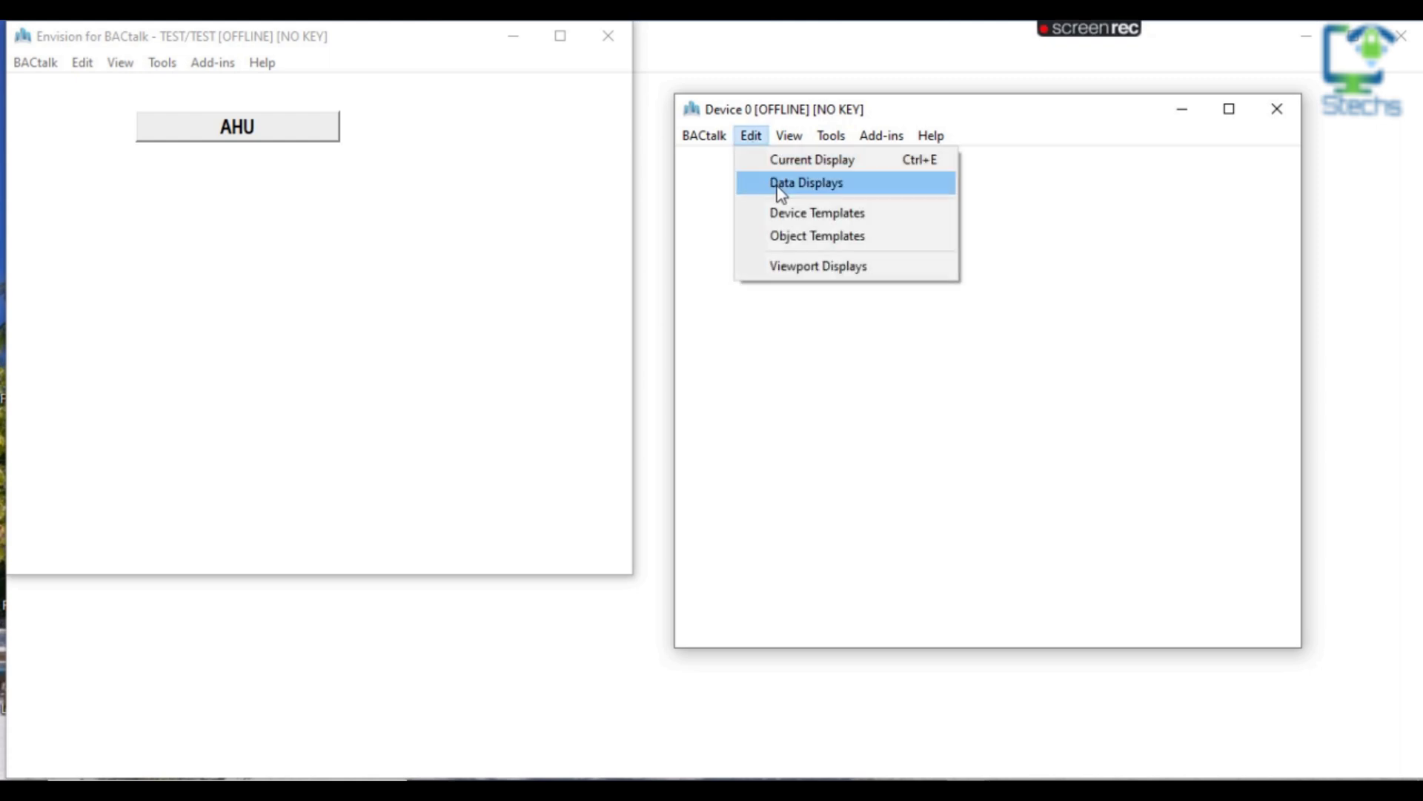
pyautogui.click(799, 161)
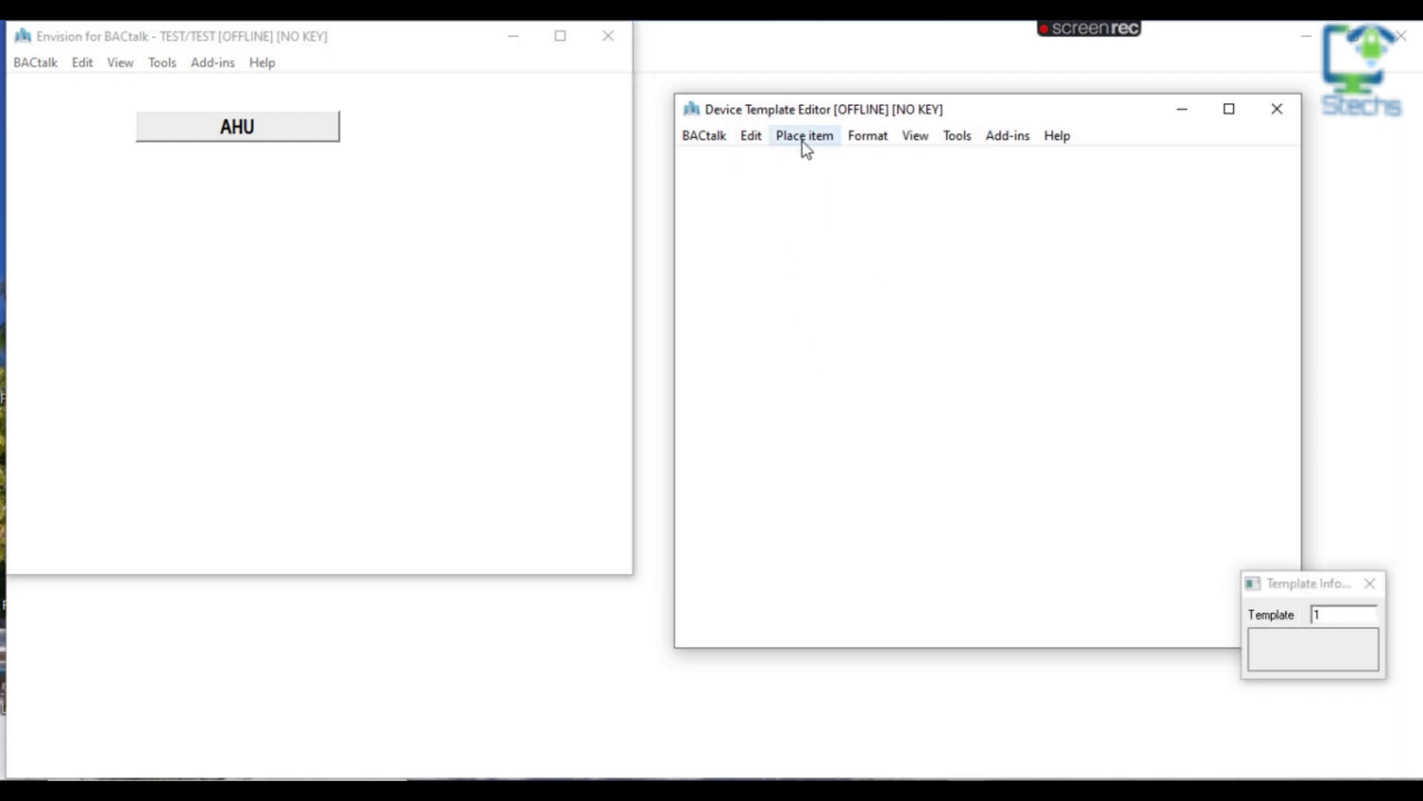
# Choose a BMP file as the device template's background
pyautogui.click(804, 141)
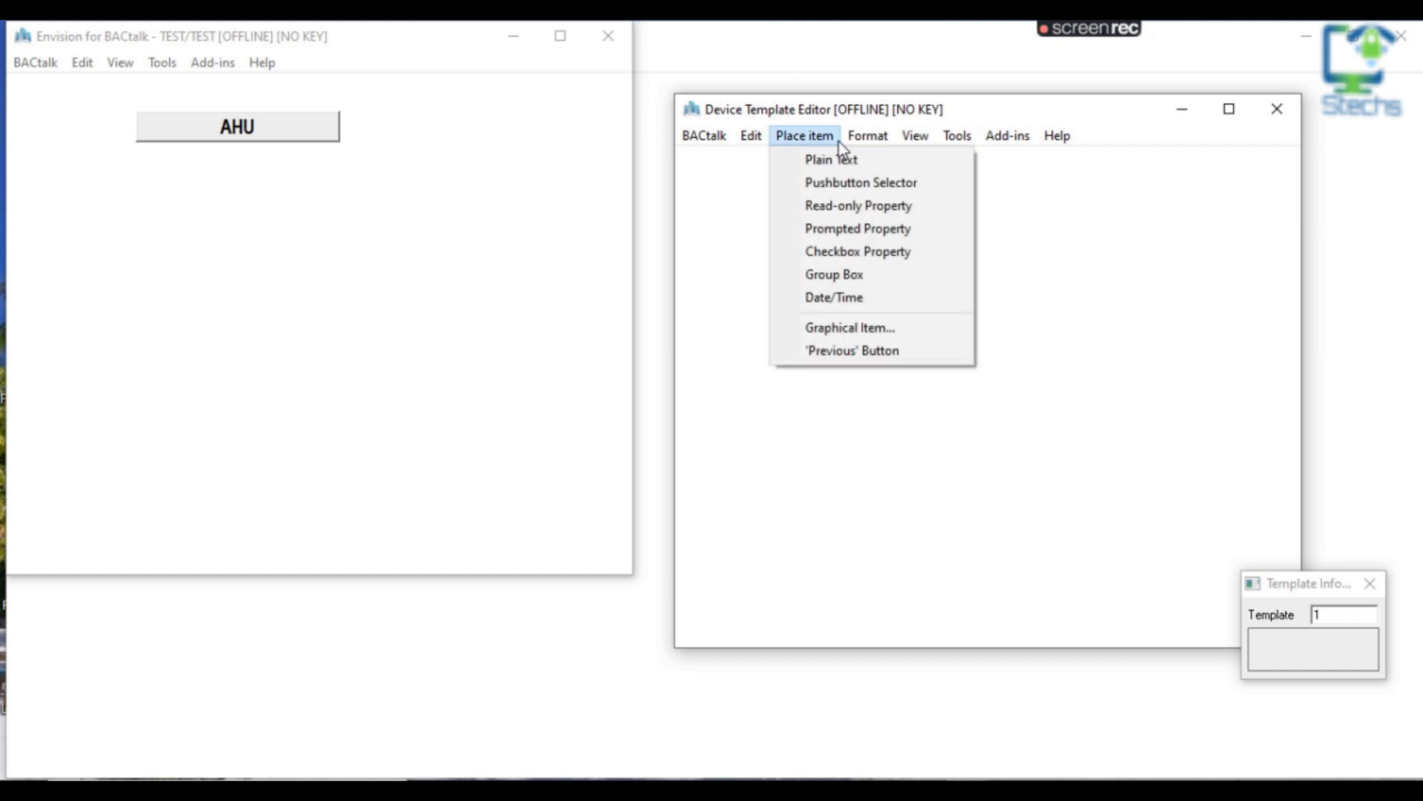
pyautogui.moveTo(860, 141)
pyautogui.moveTo(949, 212)
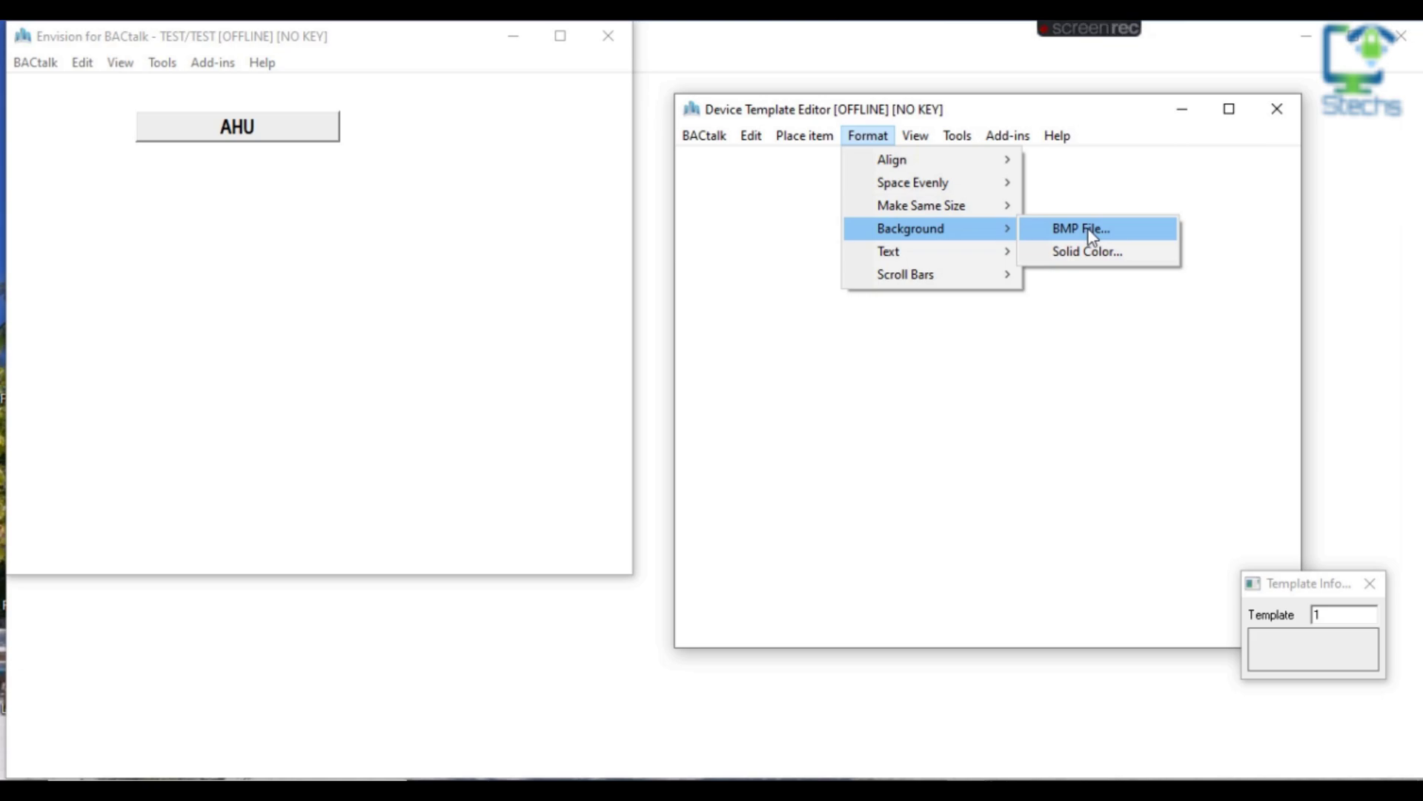
pyautogui.click(1091, 236)
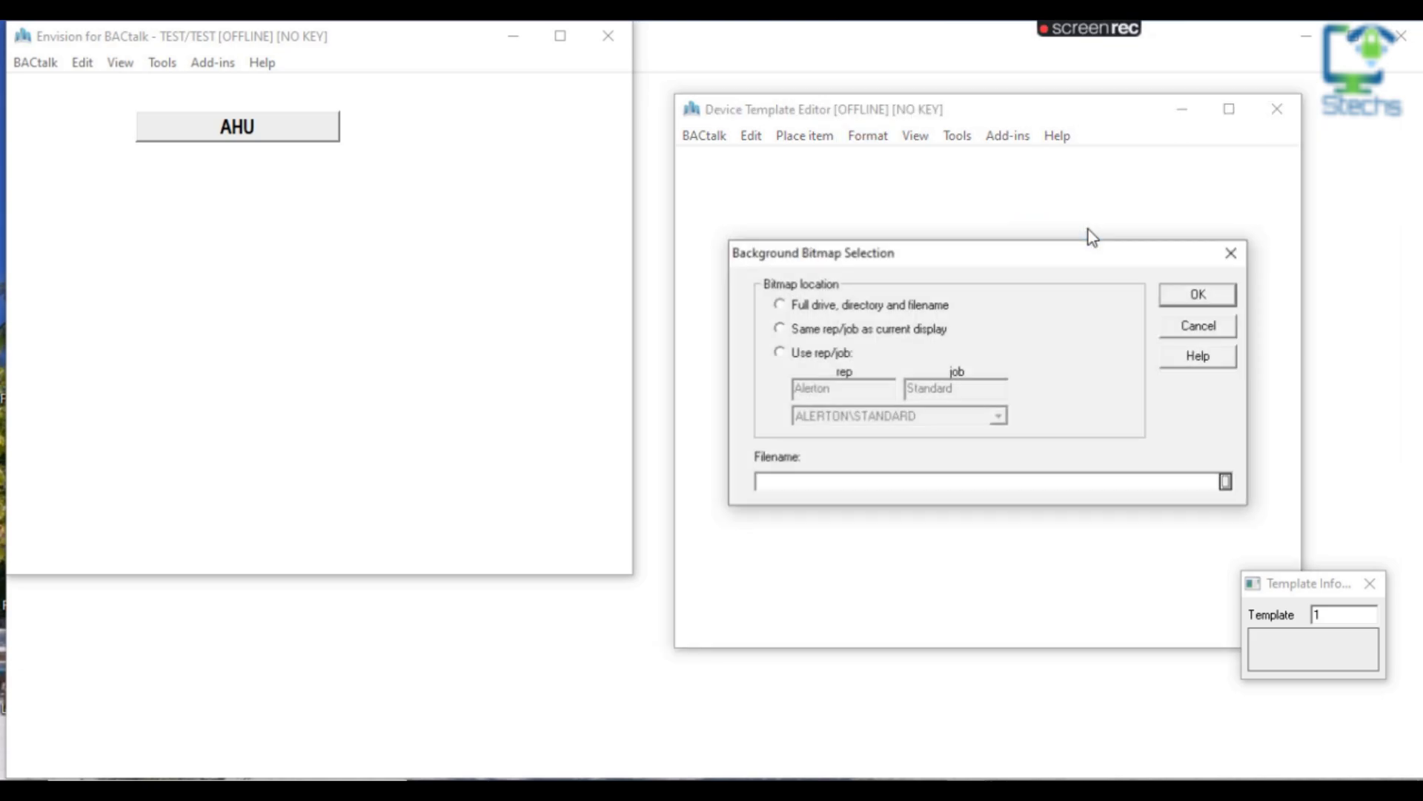
# Take the bitmap from a specific rep/job and browse the file list to the BG bitmaps
pyautogui.click(803, 357)
pyautogui.click(799, 333)
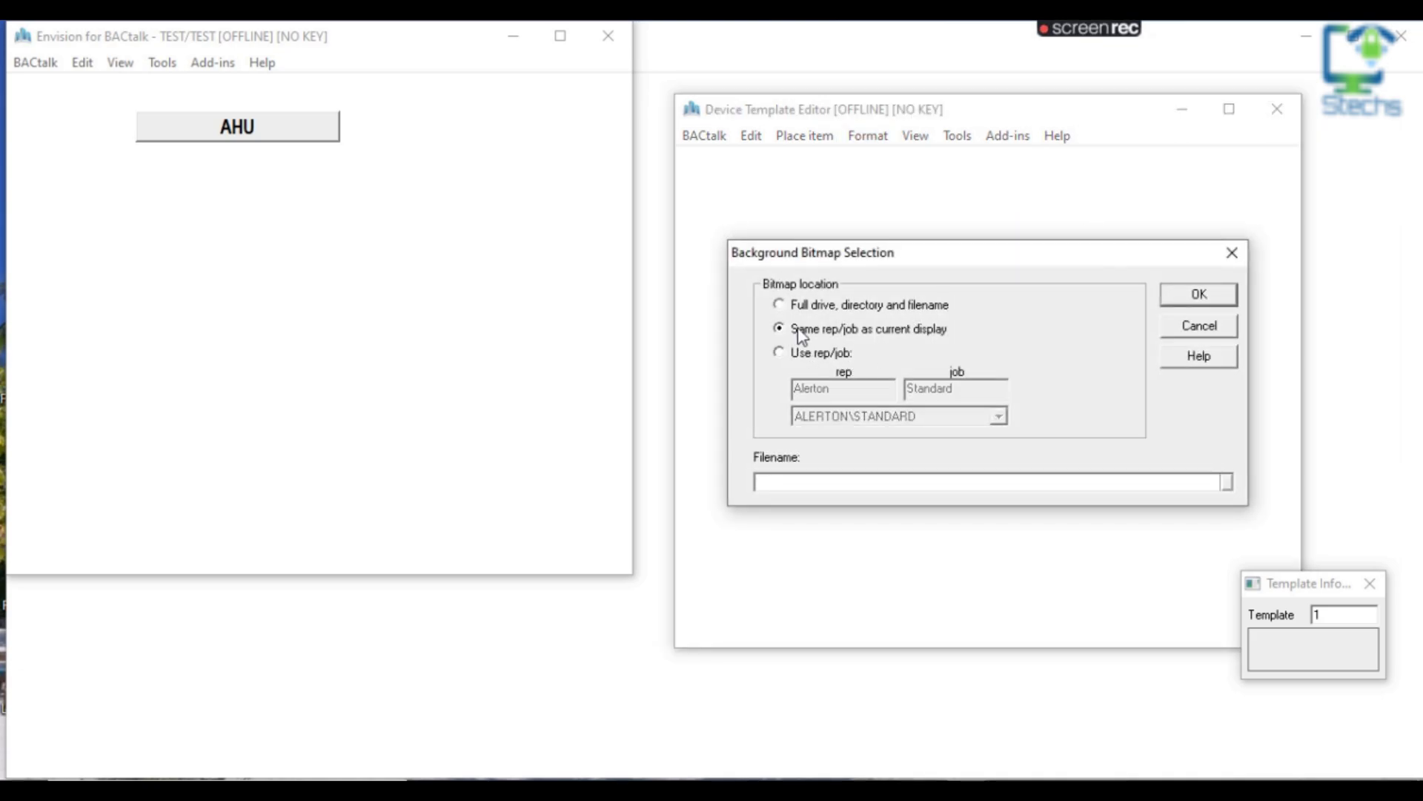
pyautogui.click(800, 356)
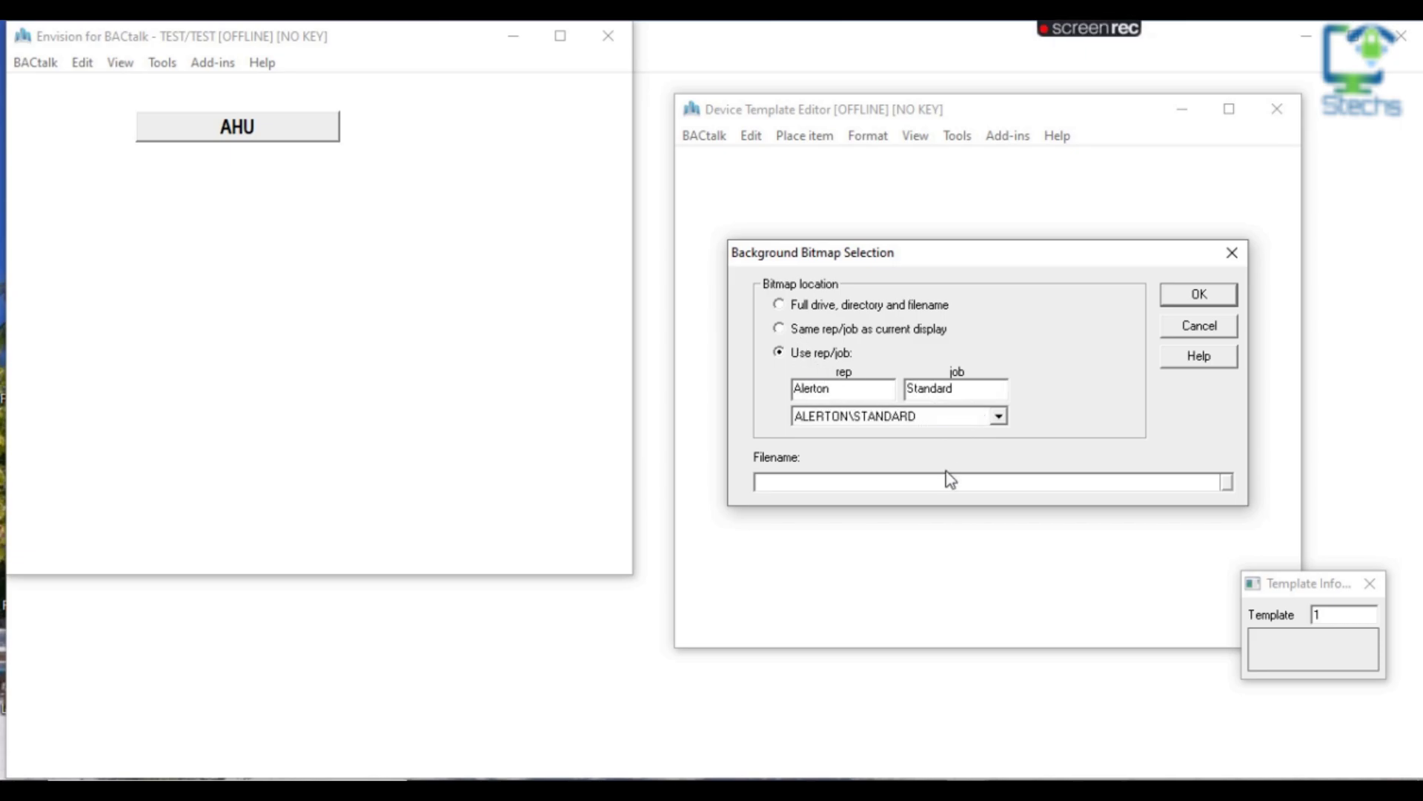
pyautogui.click(1227, 483)
pyautogui.scroll(-5, 713, 424)
pyautogui.scroll(-15, 713, 425)
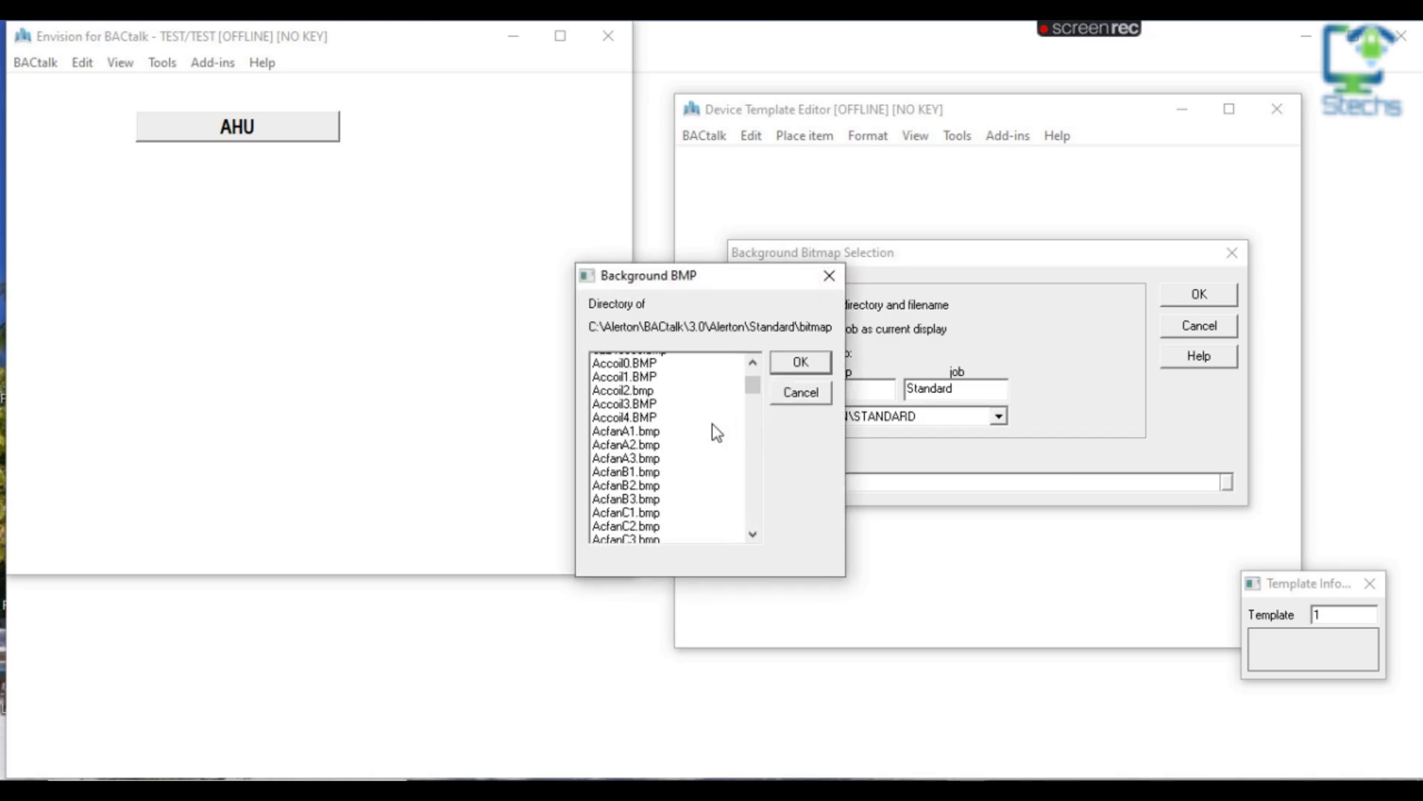
pyautogui.scroll(-10, 716, 432)
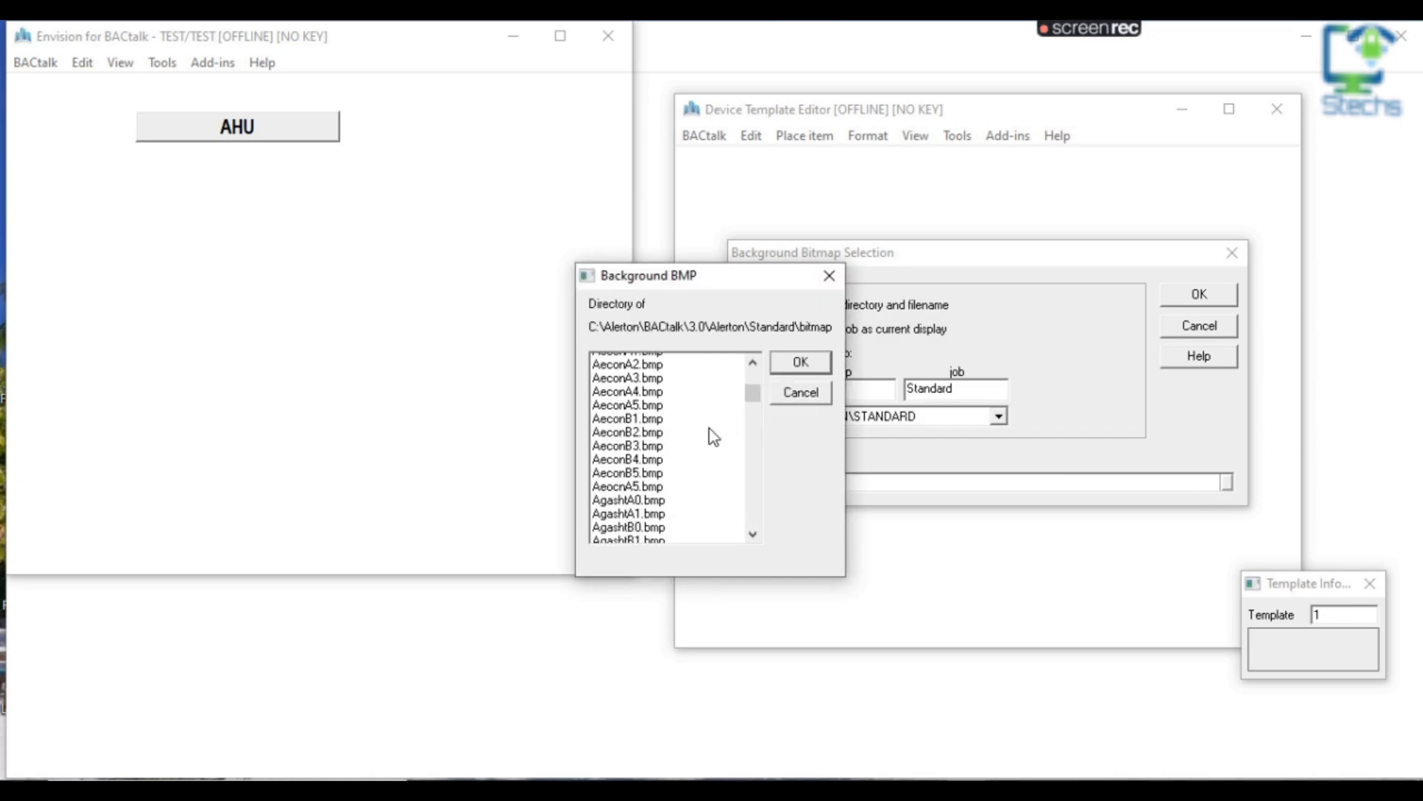
pyautogui.press('a')
pyautogui.scroll(-10, 714, 442)
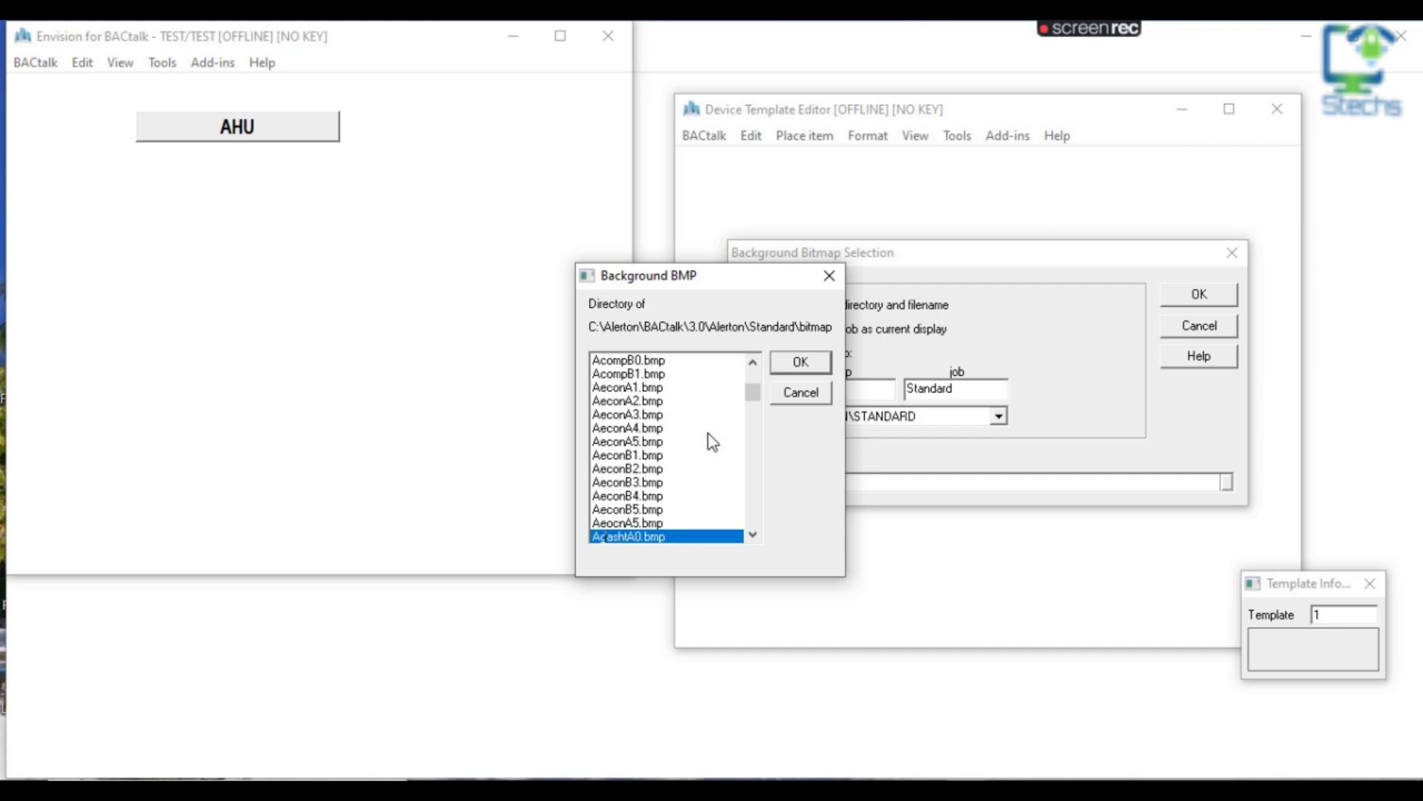
pyautogui.scroll(-10, 704, 445)
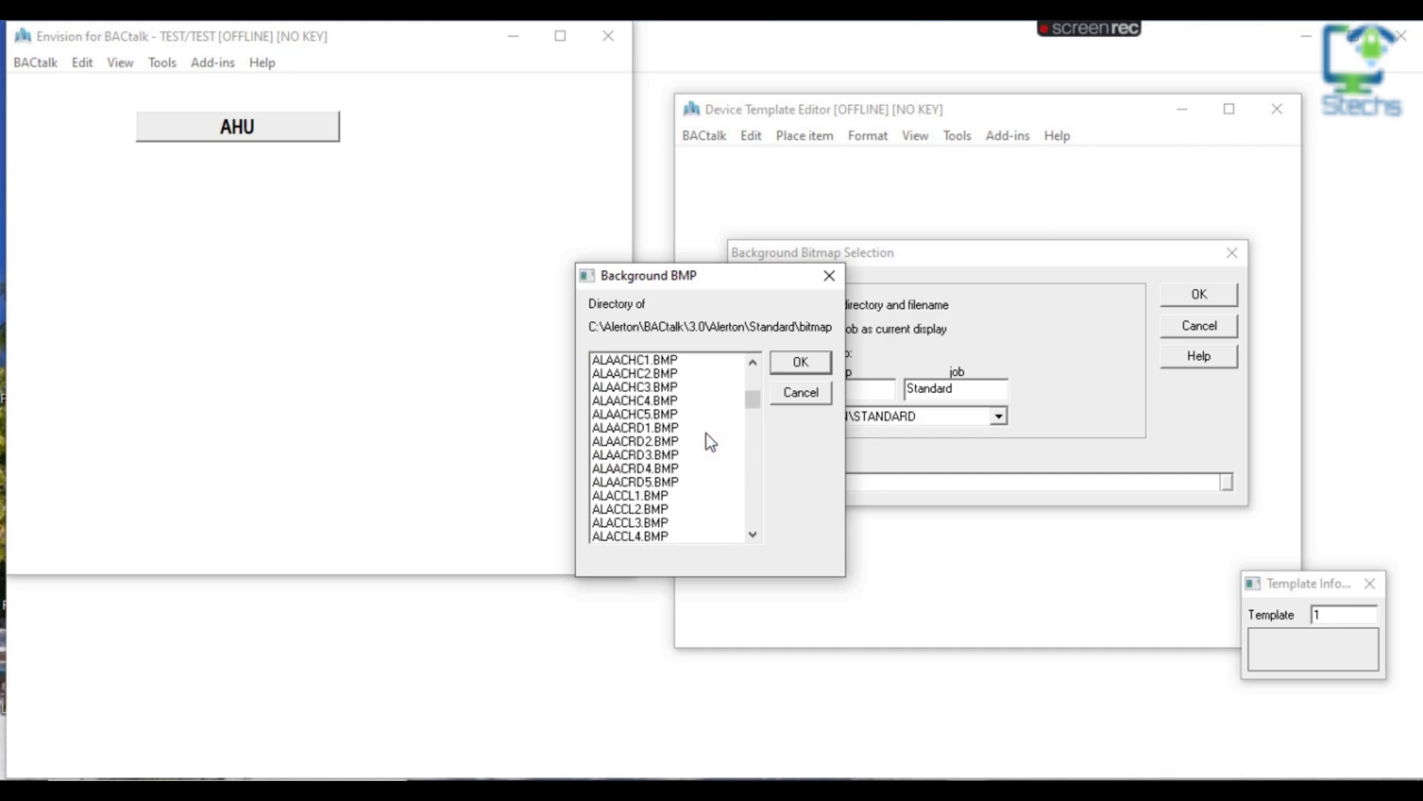
pyautogui.scroll(-10, 693, 456)
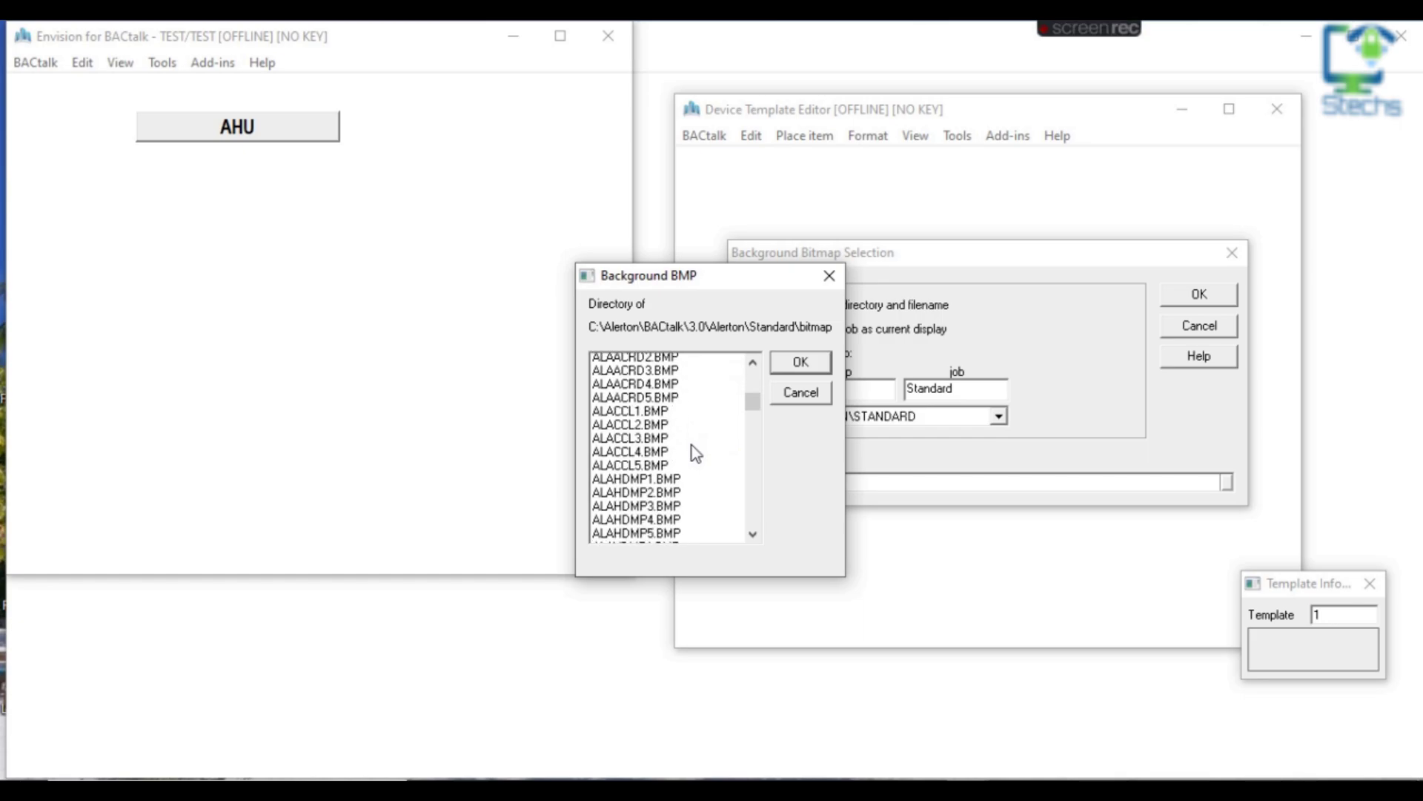
pyautogui.scroll(-12, 687, 460)
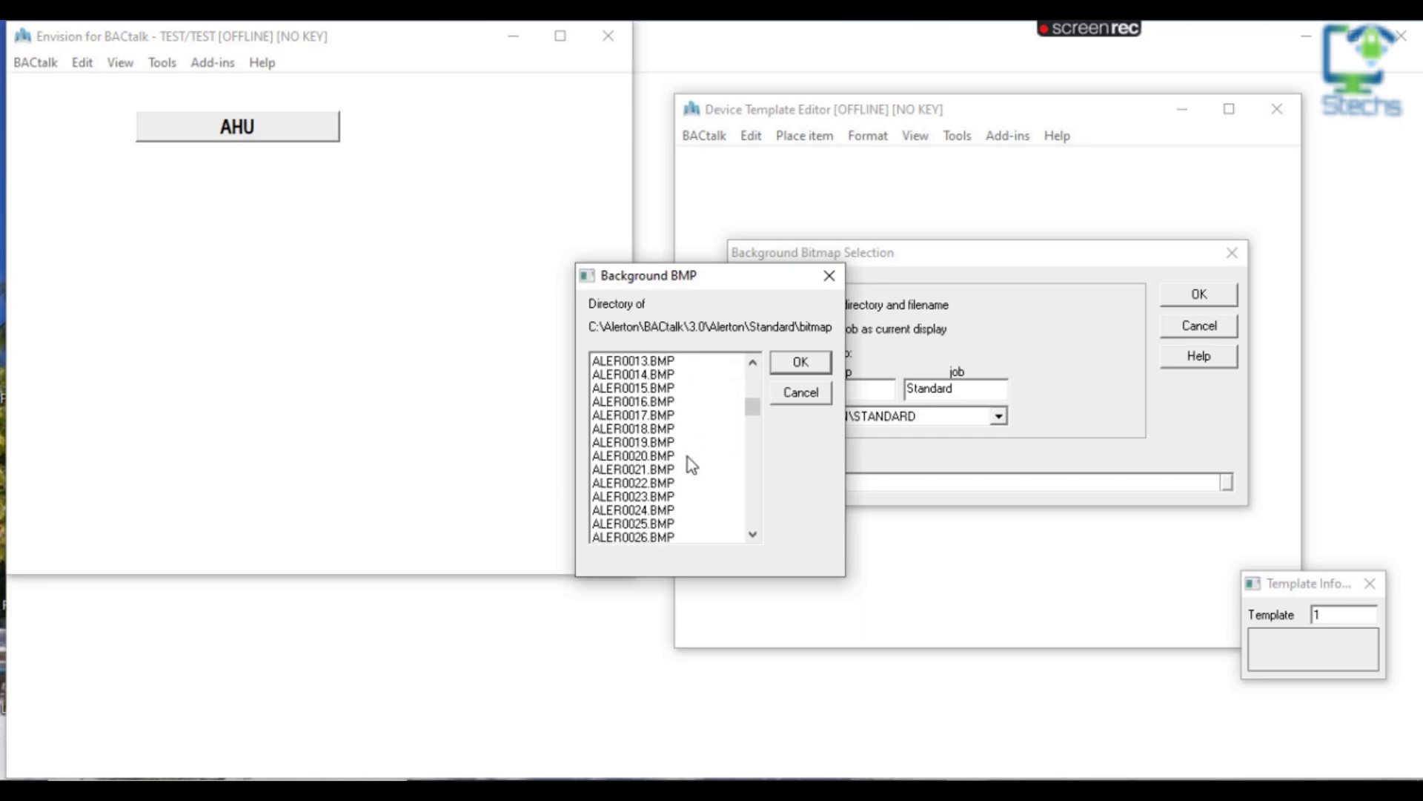
pyautogui.moveTo(749, 417)
pyautogui.mouseDown()
pyautogui.moveTo(752, 446)
pyautogui.moveTo(763, 443)
pyautogui.moveTo(751, 526)
pyautogui.moveTo(767, 380)
pyautogui.moveTo(767, 402)
pyautogui.mouseUp()
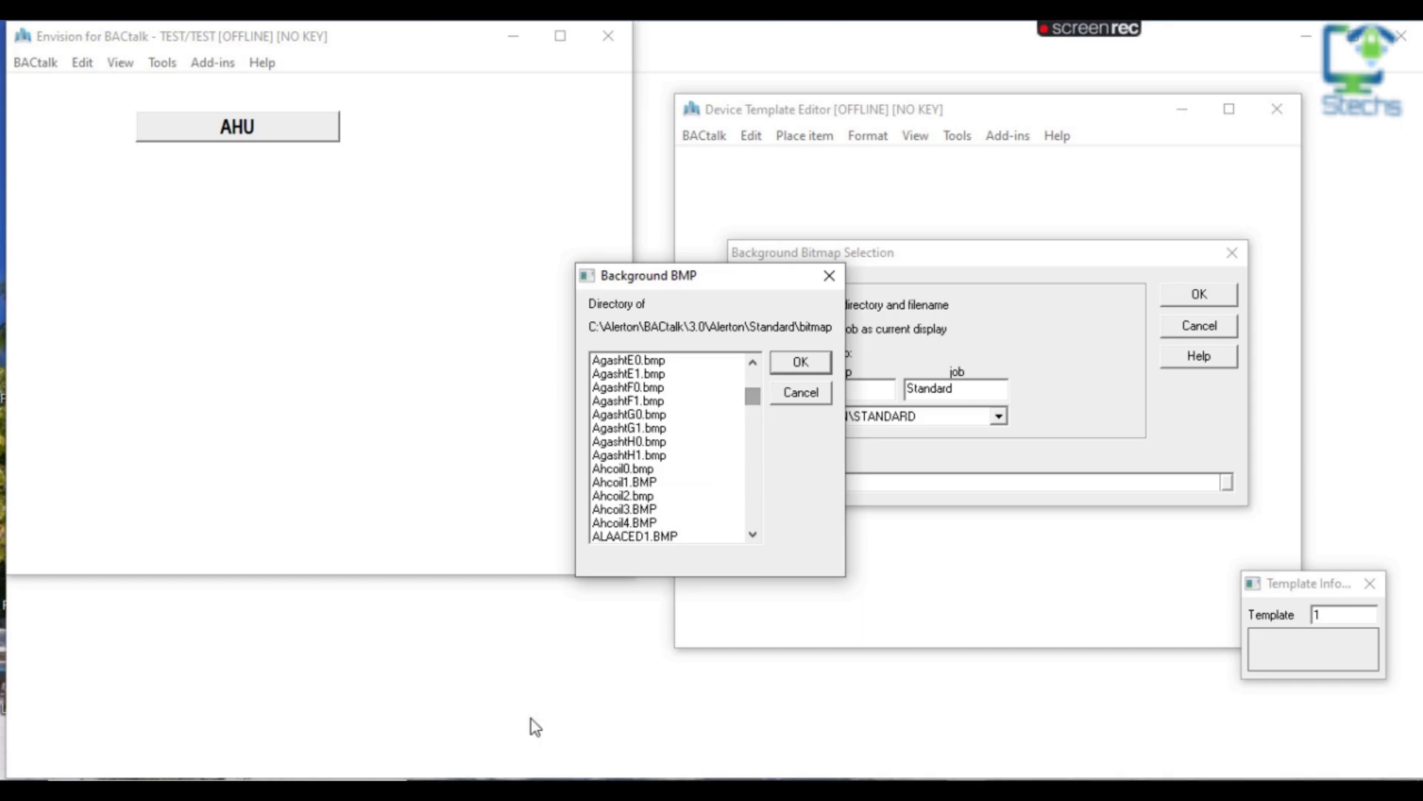
pyautogui.scroll(-5, 676, 467)
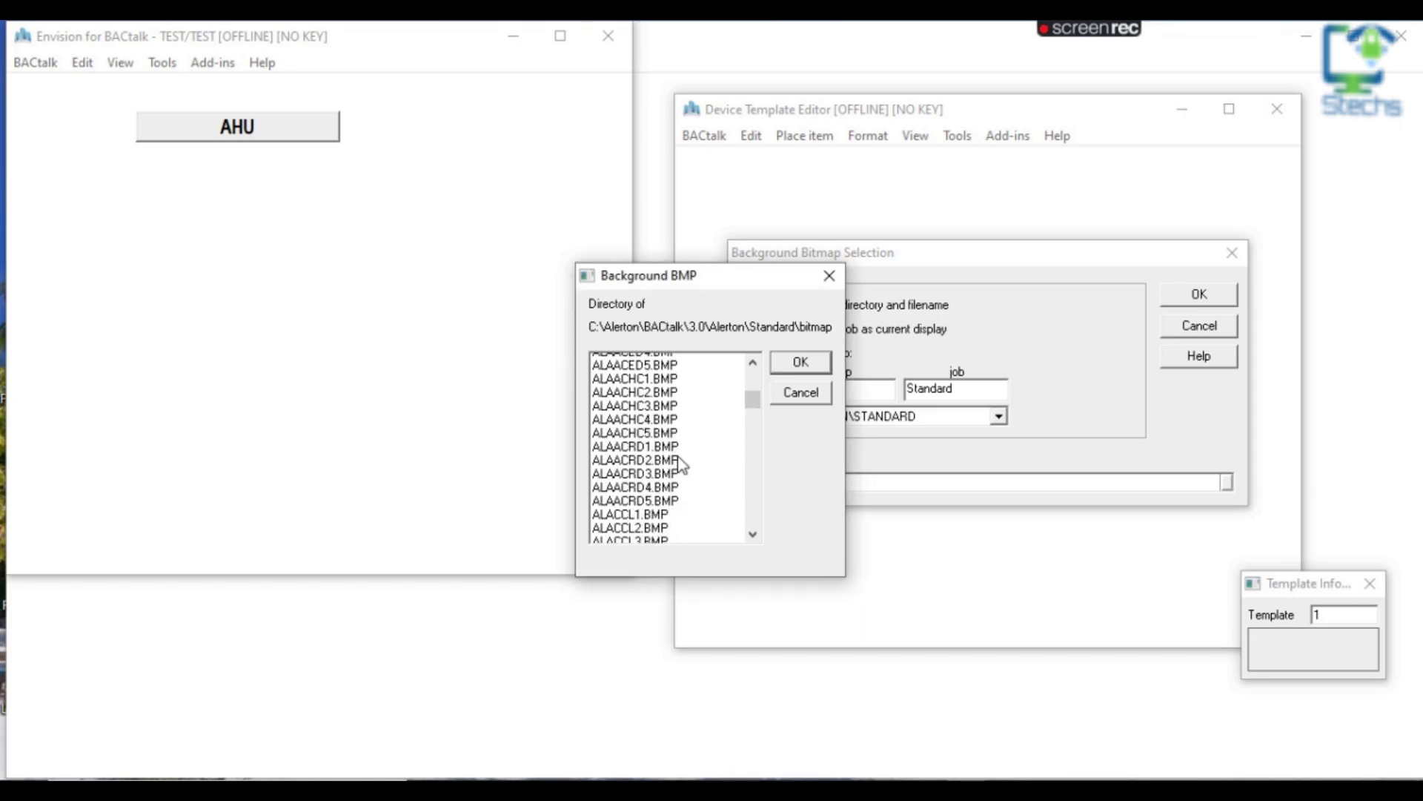
pyautogui.press('b')
pyautogui.scroll(-1, 687, 457)
pyautogui.scroll(-6, 687, 457)
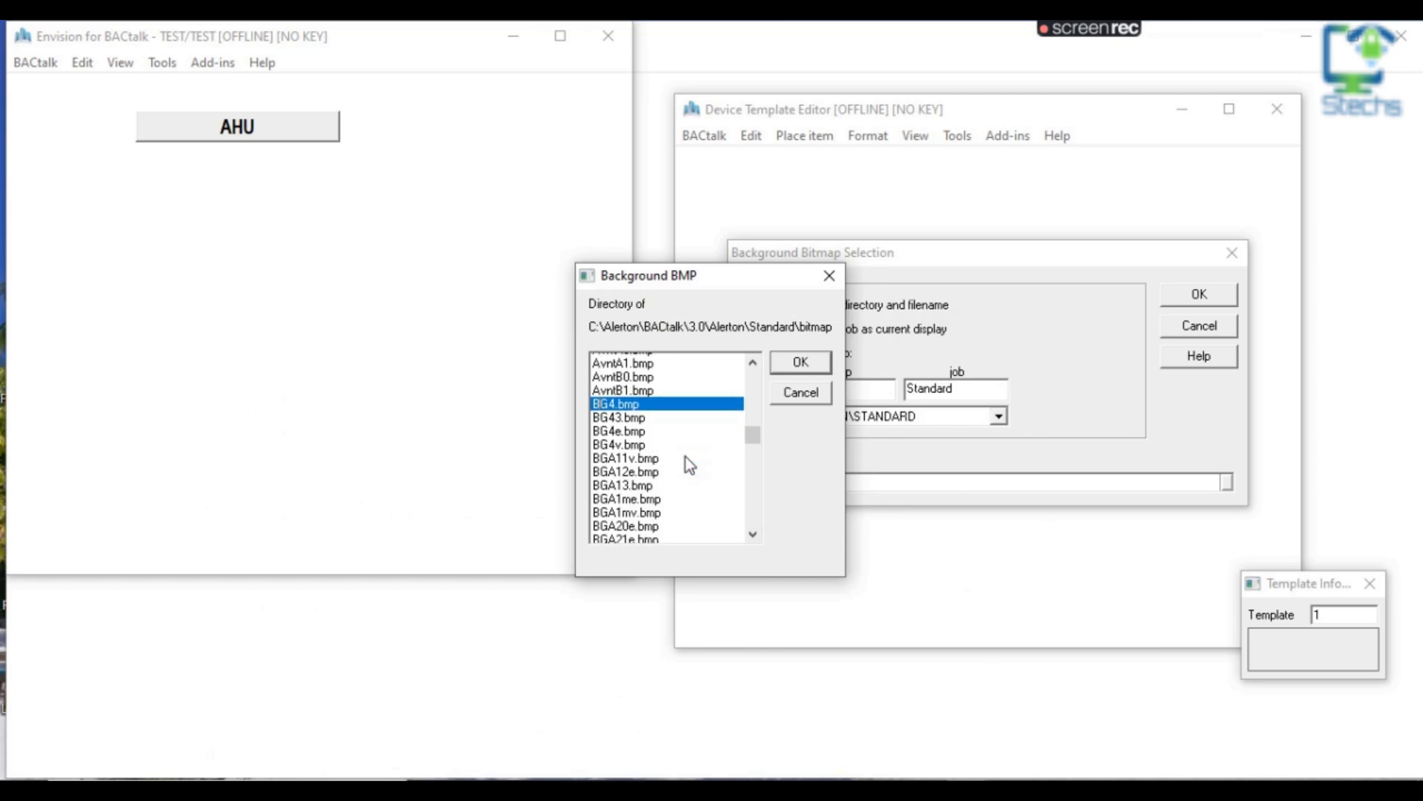
pyautogui.scroll(-8, 682, 455)
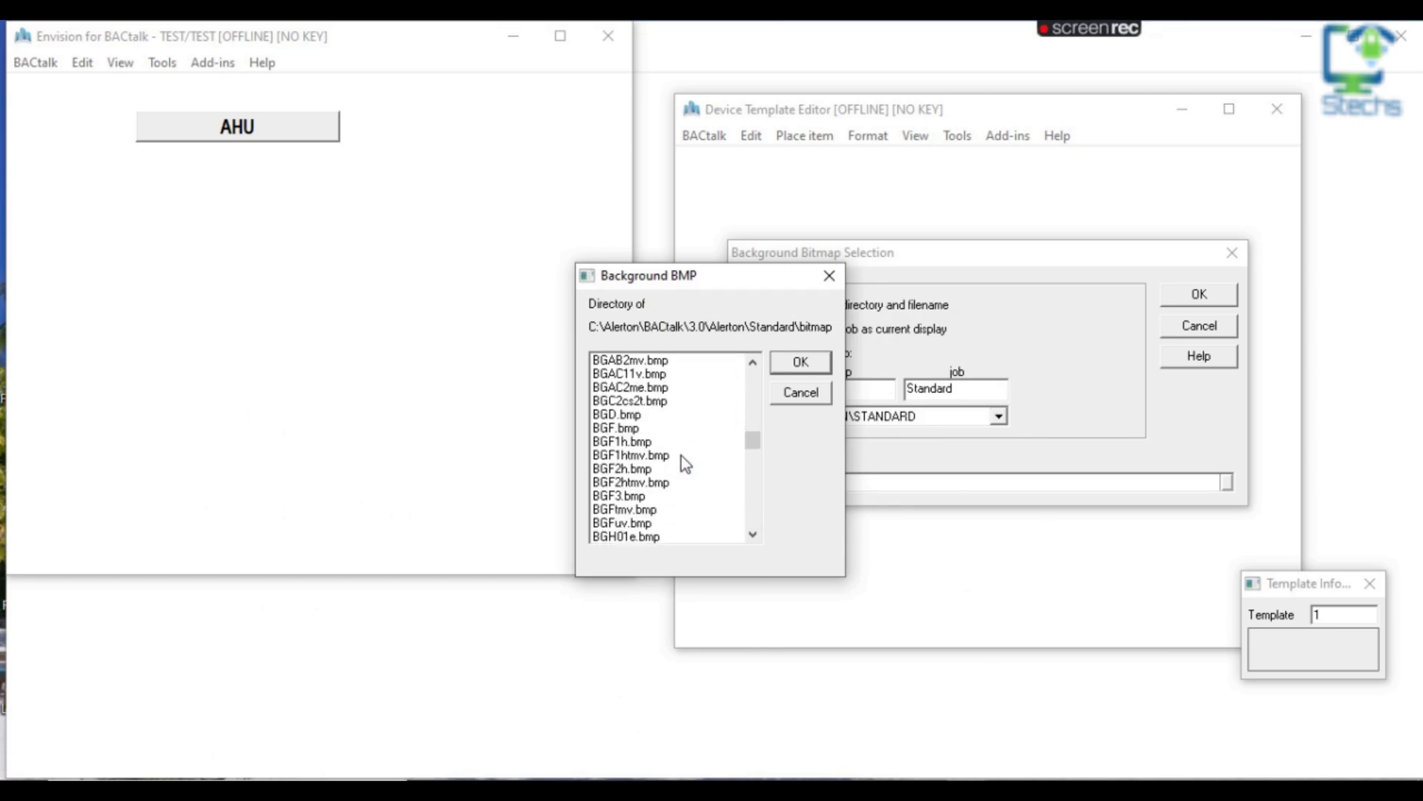
pyautogui.scroll(-3, 684, 460)
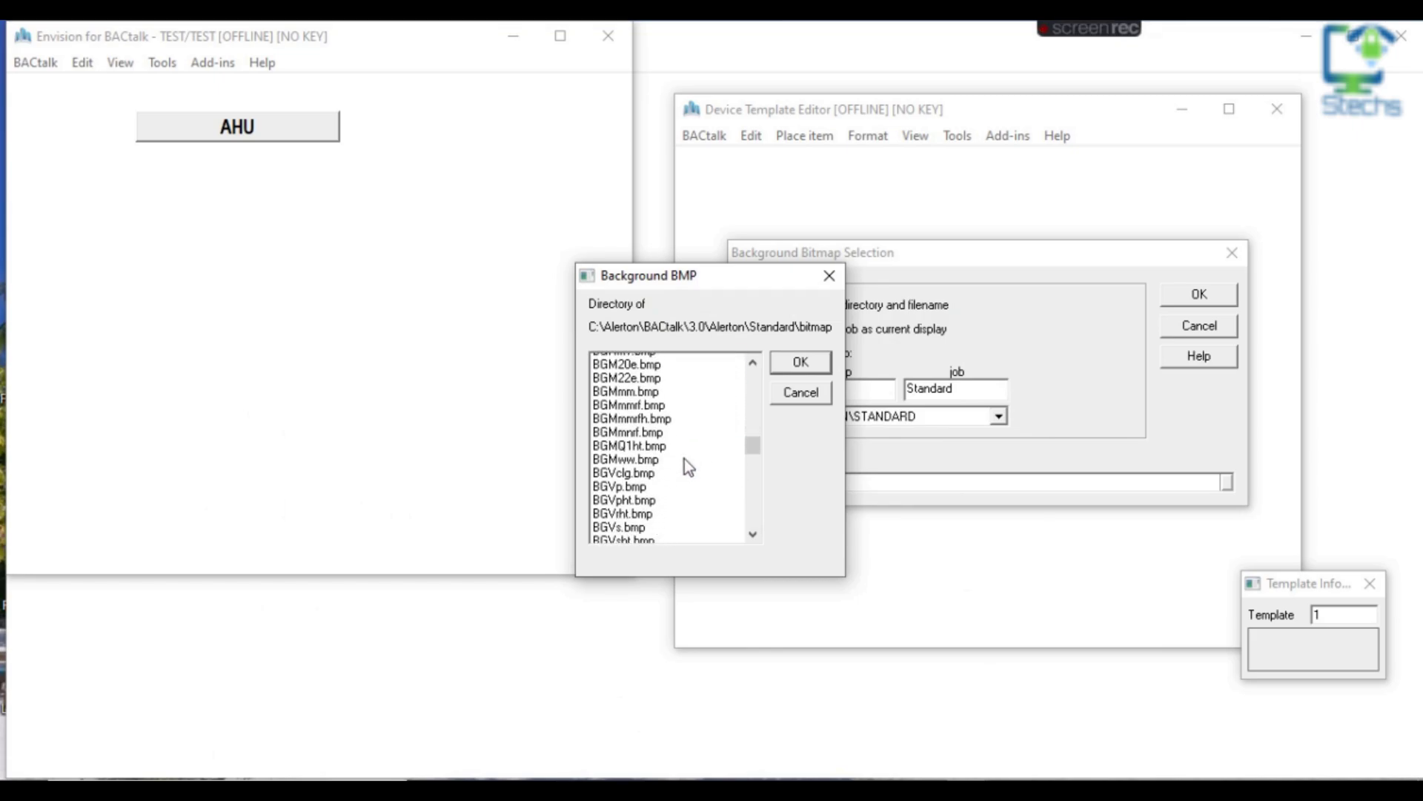
# Select BGMmmf.bmp and confirm it as the template background
pyautogui.click(650, 404)
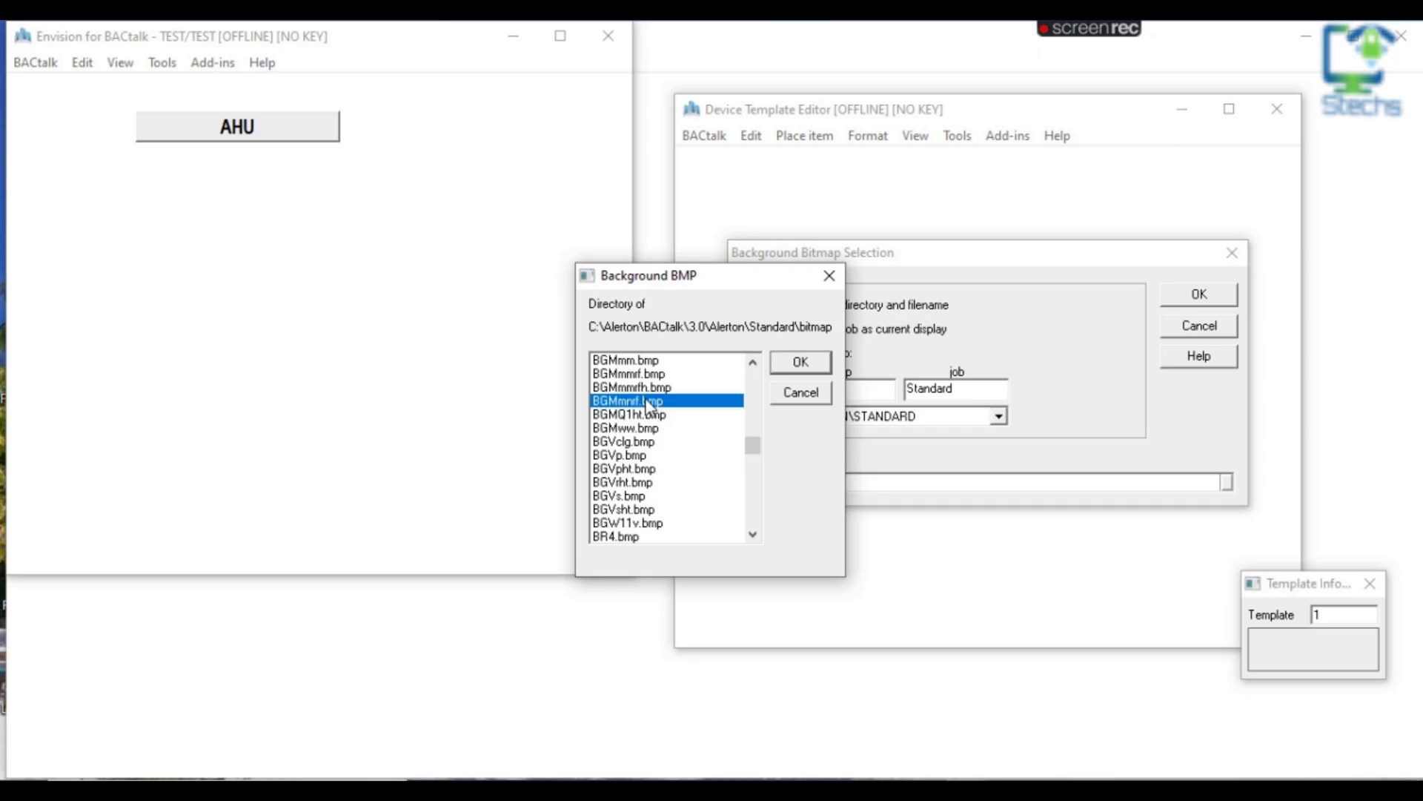
pyautogui.click(651, 374)
pyautogui.click(801, 362)
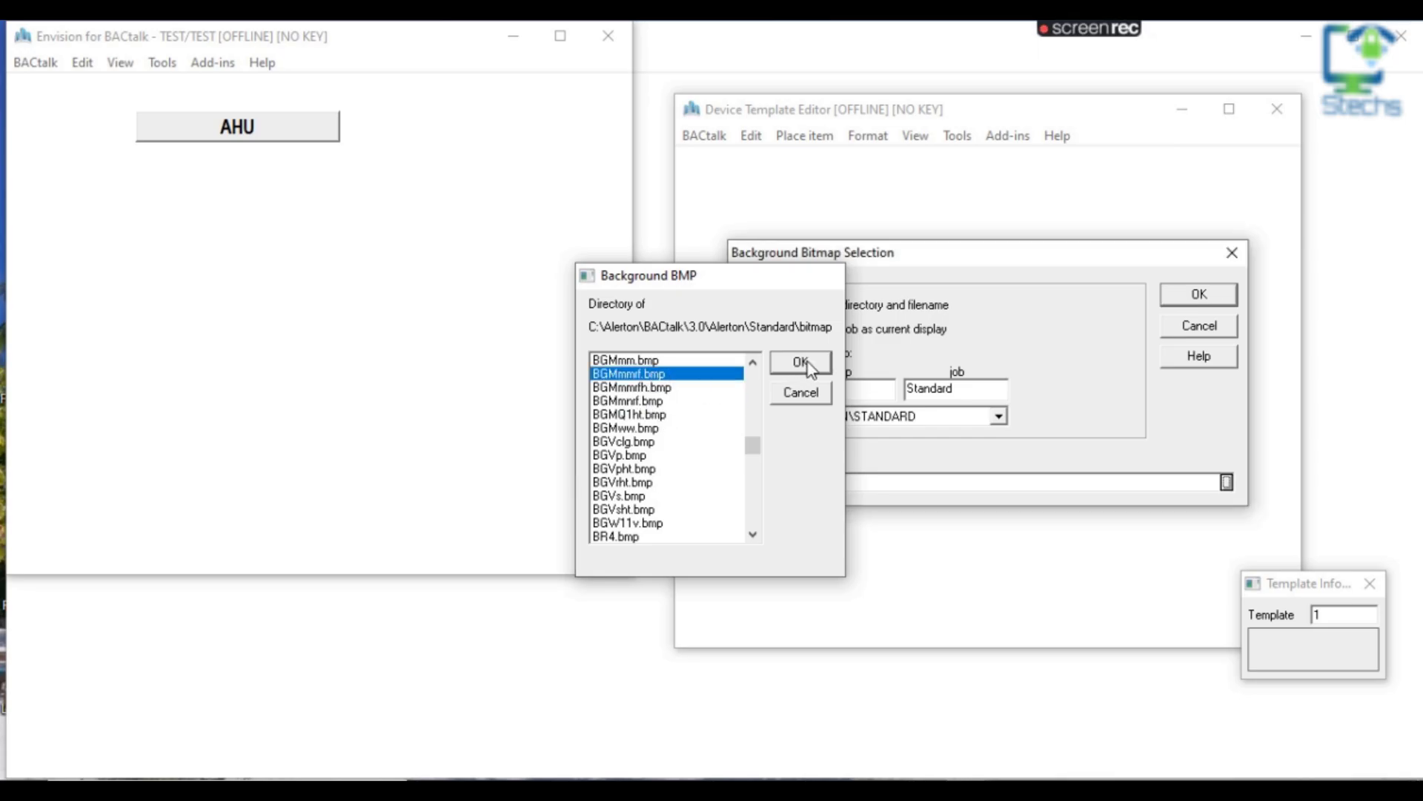
pyautogui.click(1191, 304)
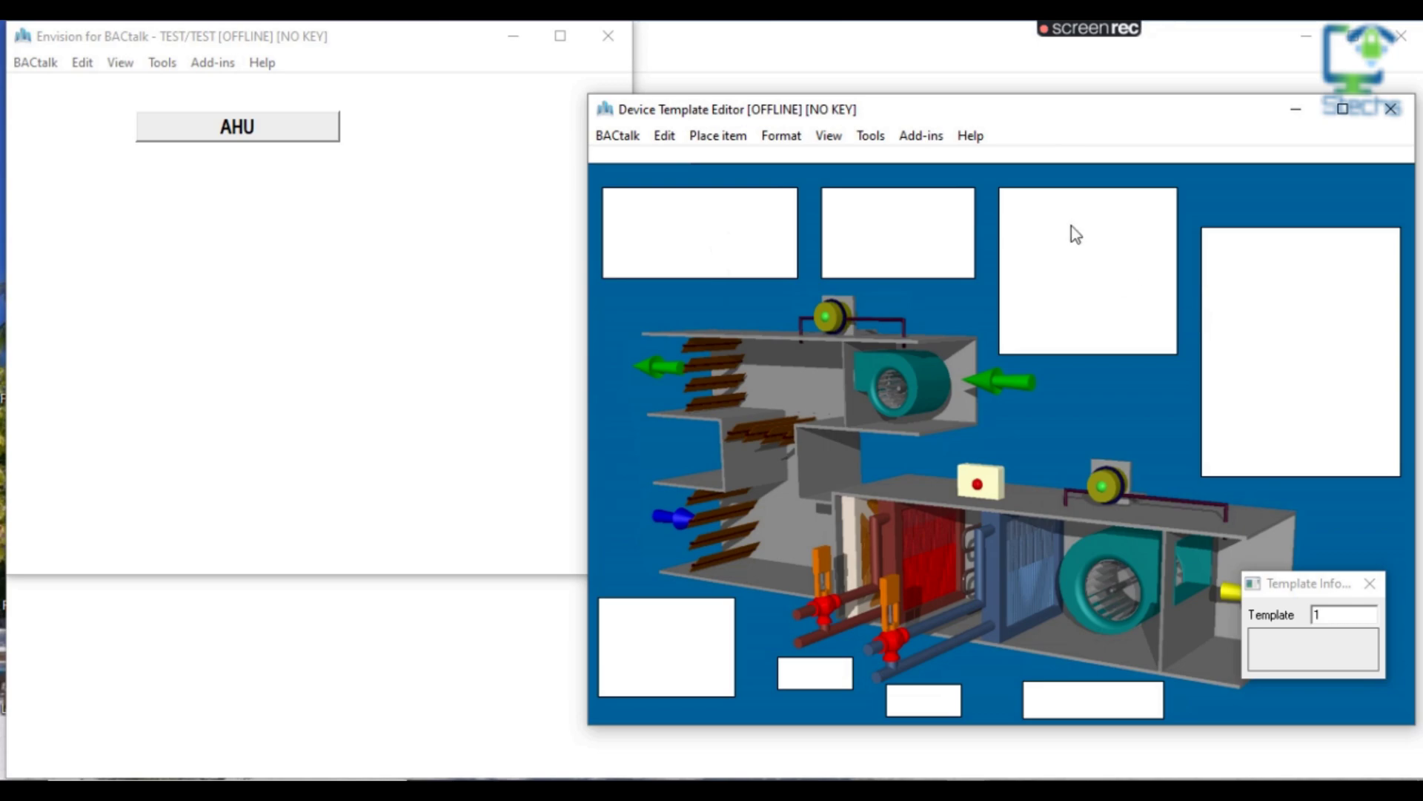
# Place a widened Plain Text item in the top-left panel and open its properties
pyautogui.moveTo(1030, 123); pyautogui.dragTo(864, 104)
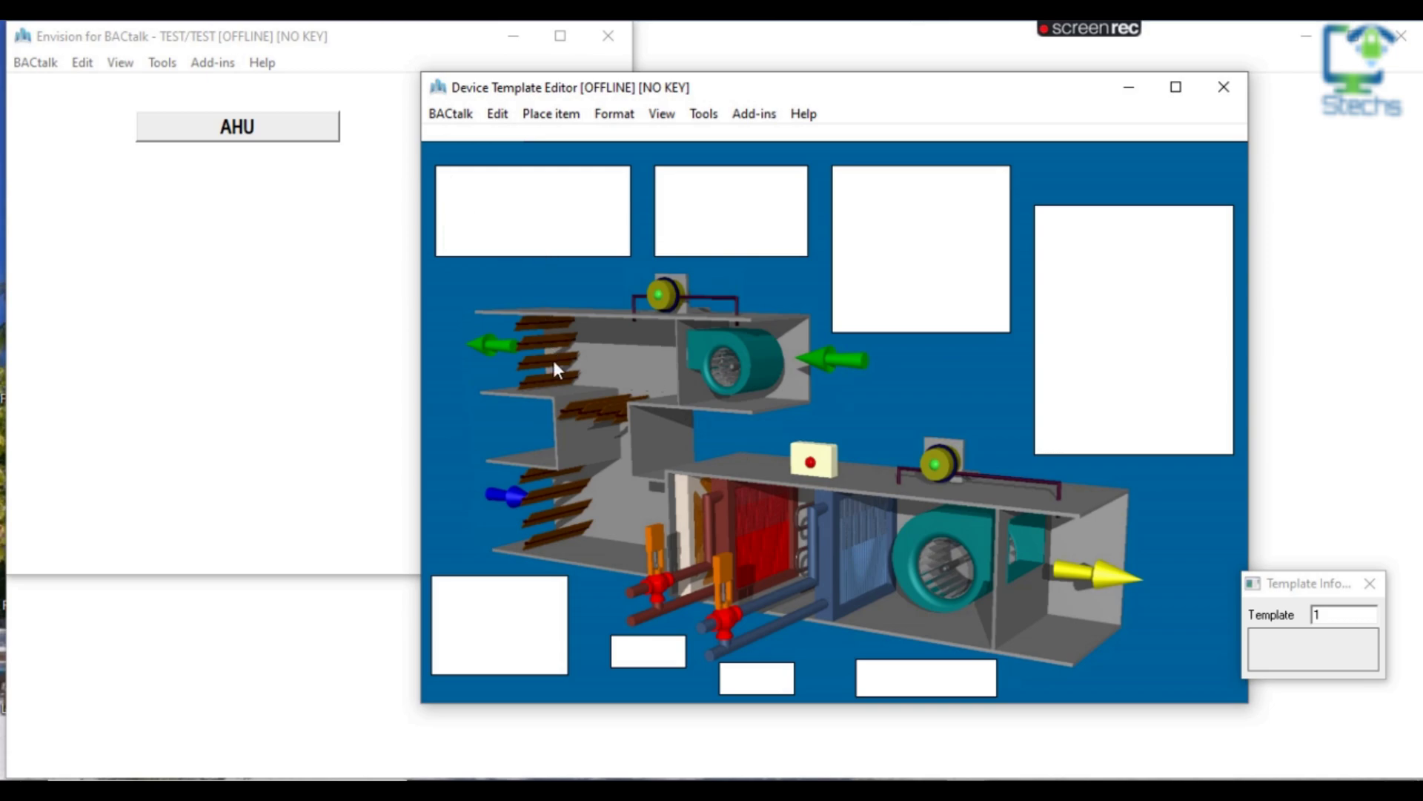
pyautogui.click(544, 115)
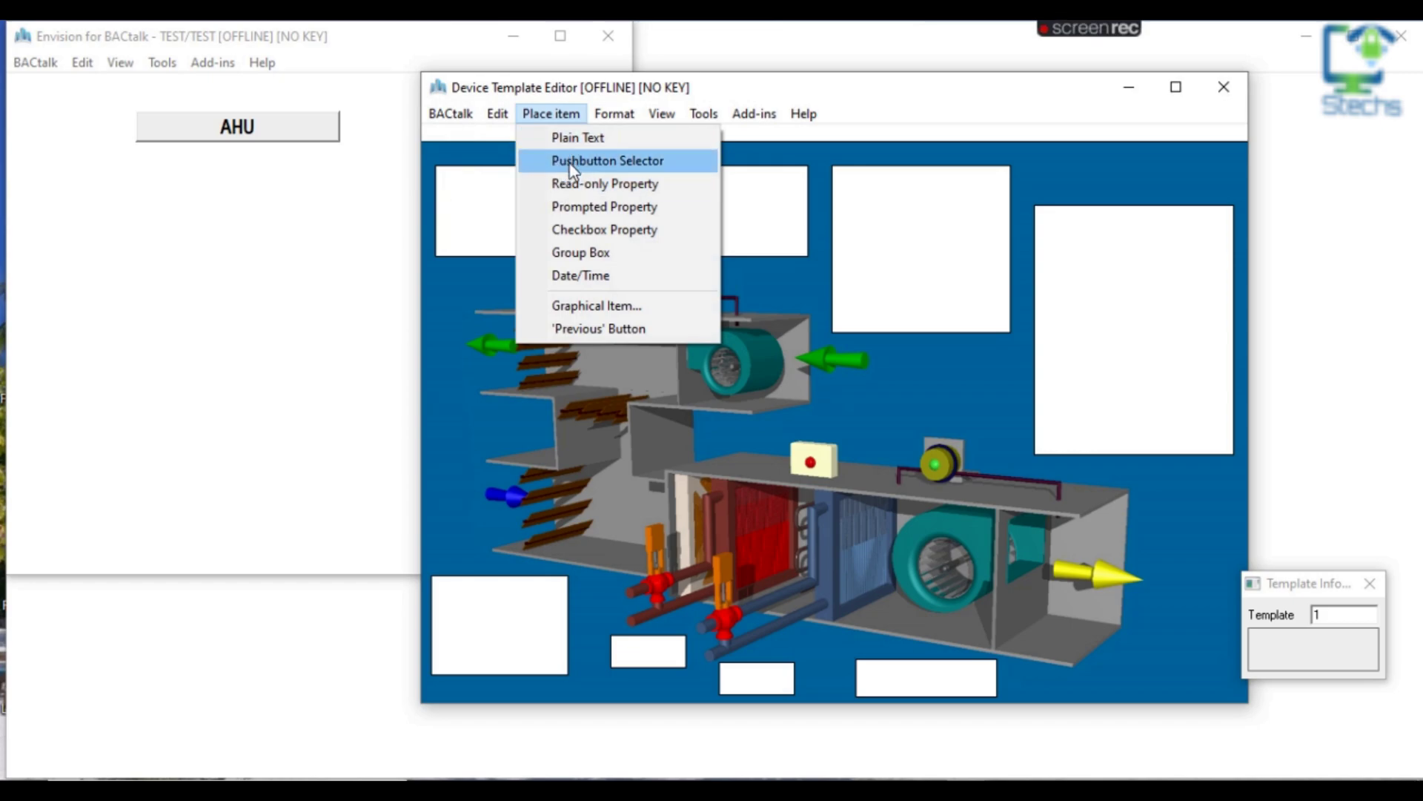
pyautogui.click(577, 139)
pyautogui.click(446, 174)
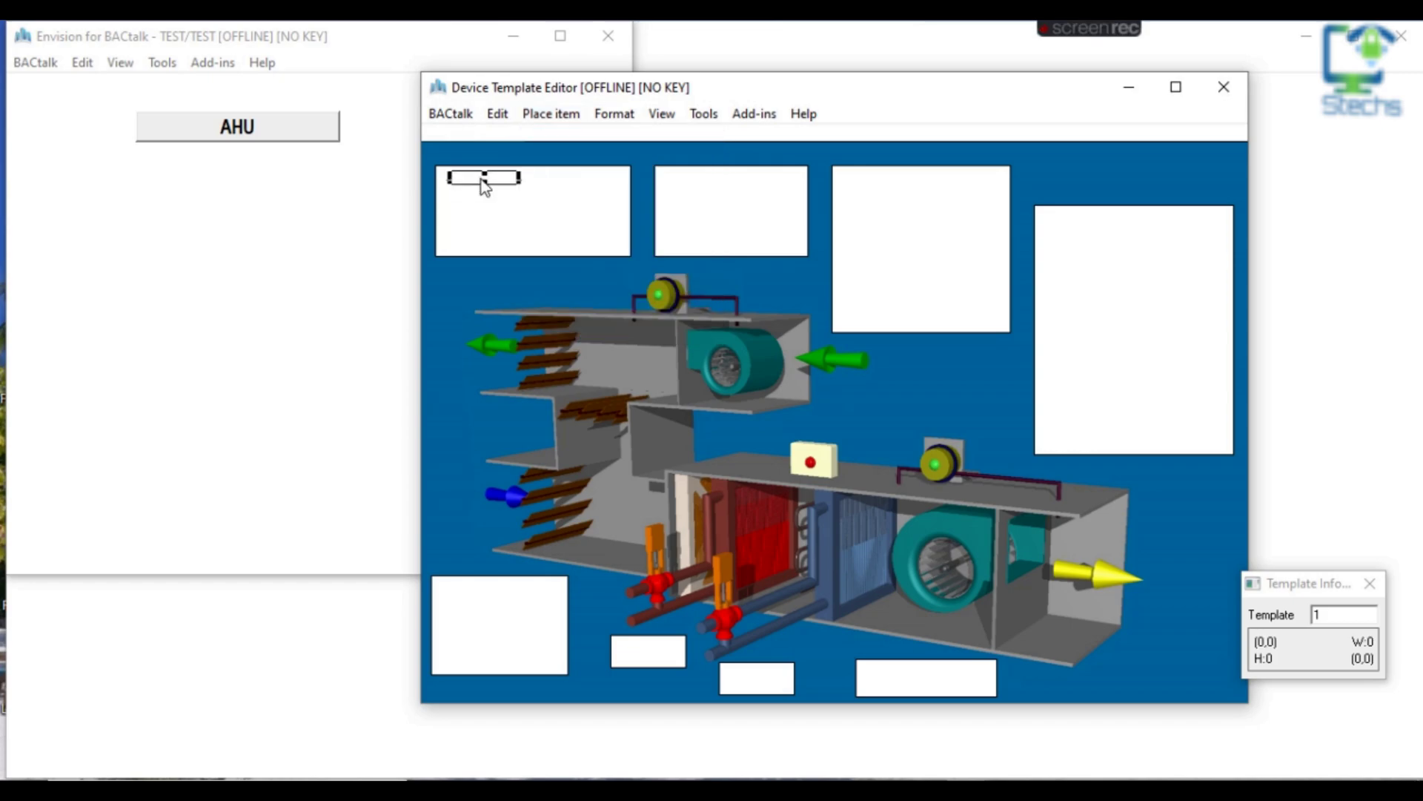
pyautogui.moveTo(522, 178); pyautogui.dragTo(575, 178)
pyautogui.doubleClick(534, 178)
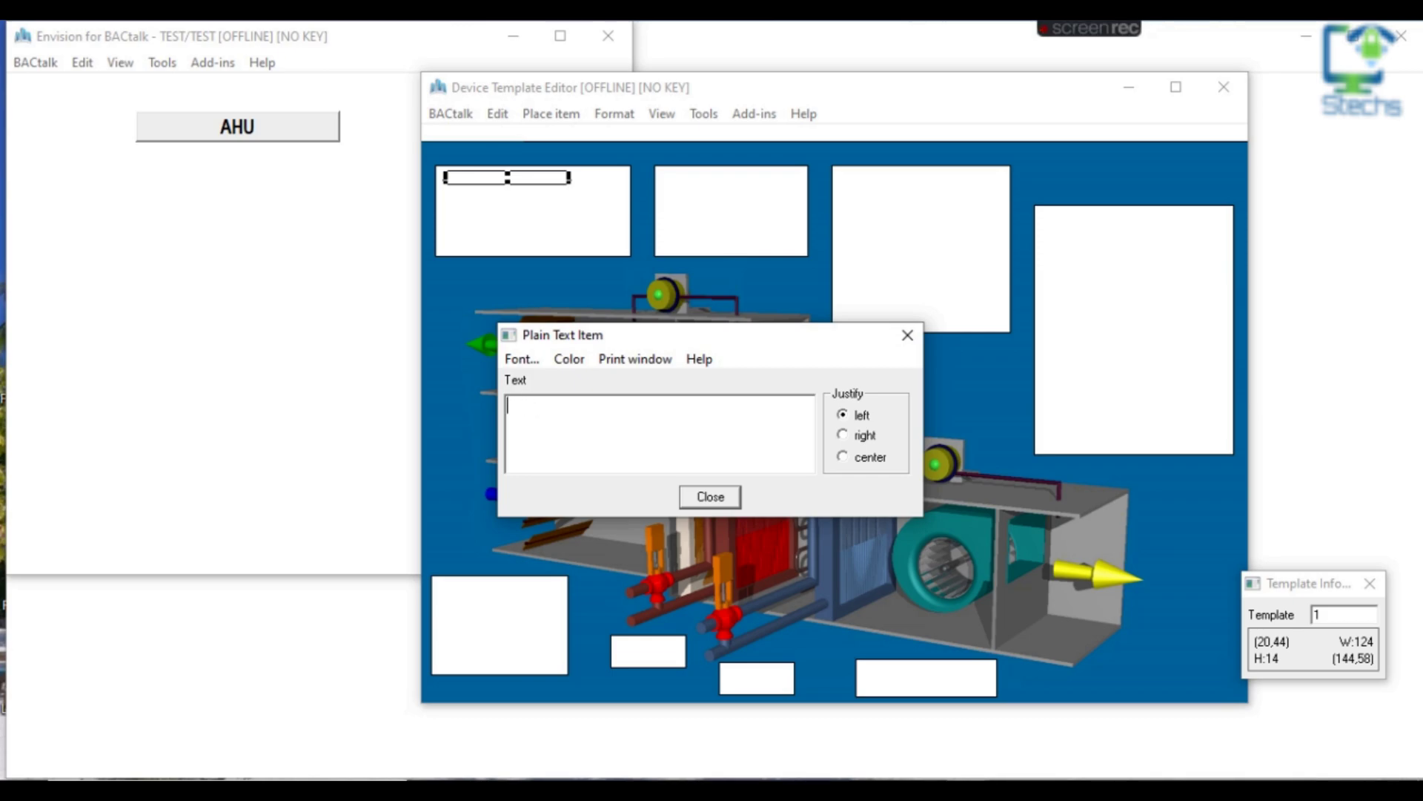
# Make the text item read 'Temperatures' in Arial size 11 and stretch its box taller to fit
pyautogui.write('Temperatu')
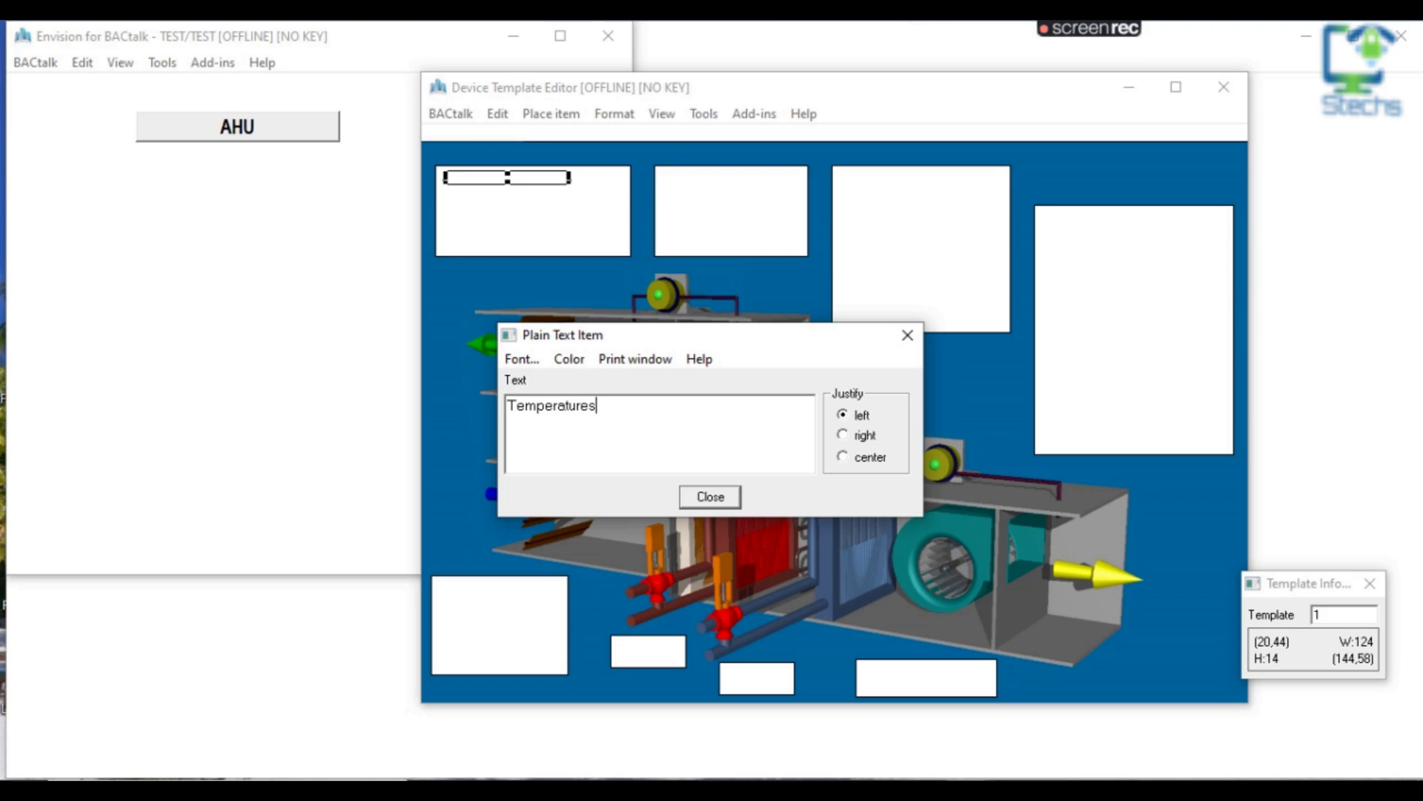
pyautogui.write('res')
pyautogui.click(709, 497)
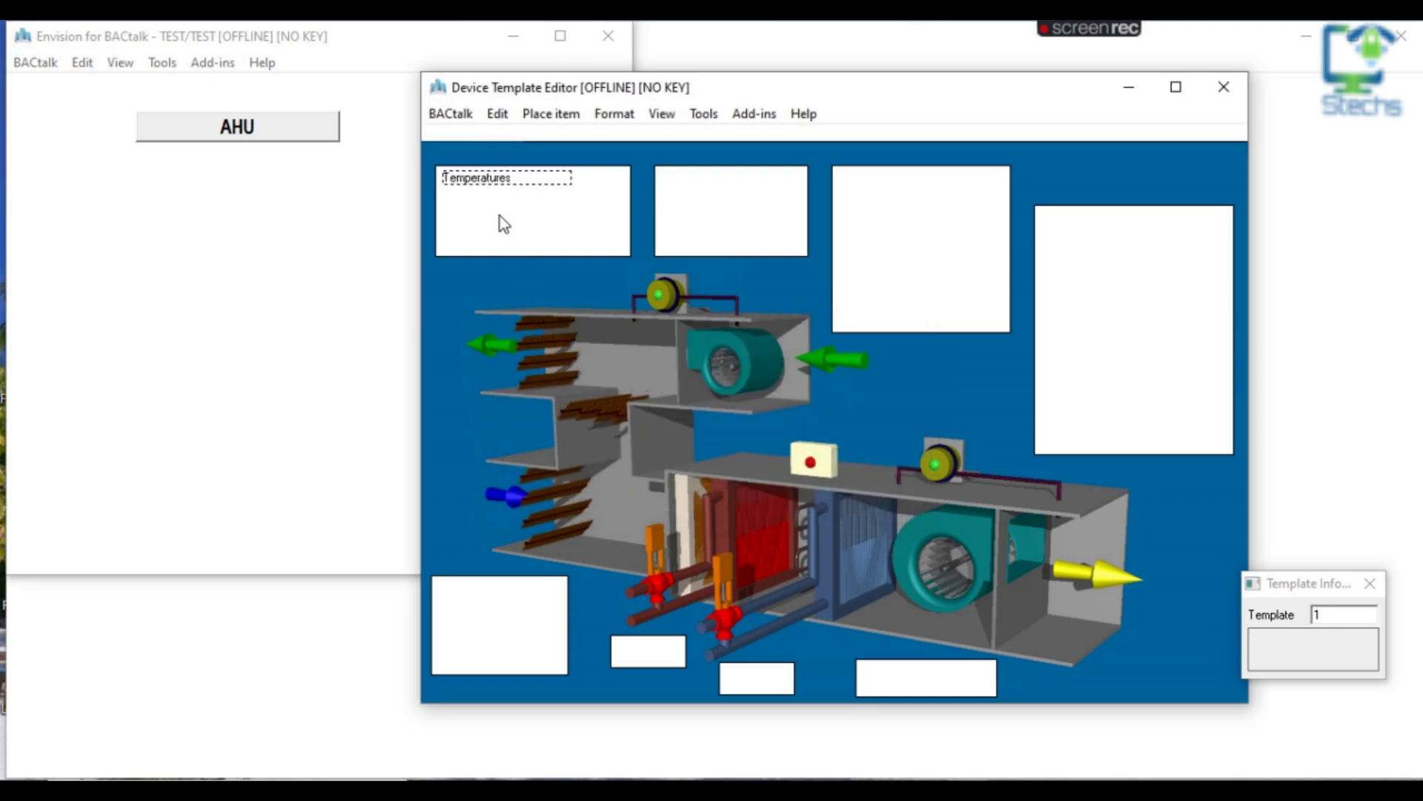
pyautogui.doubleClick(493, 194)
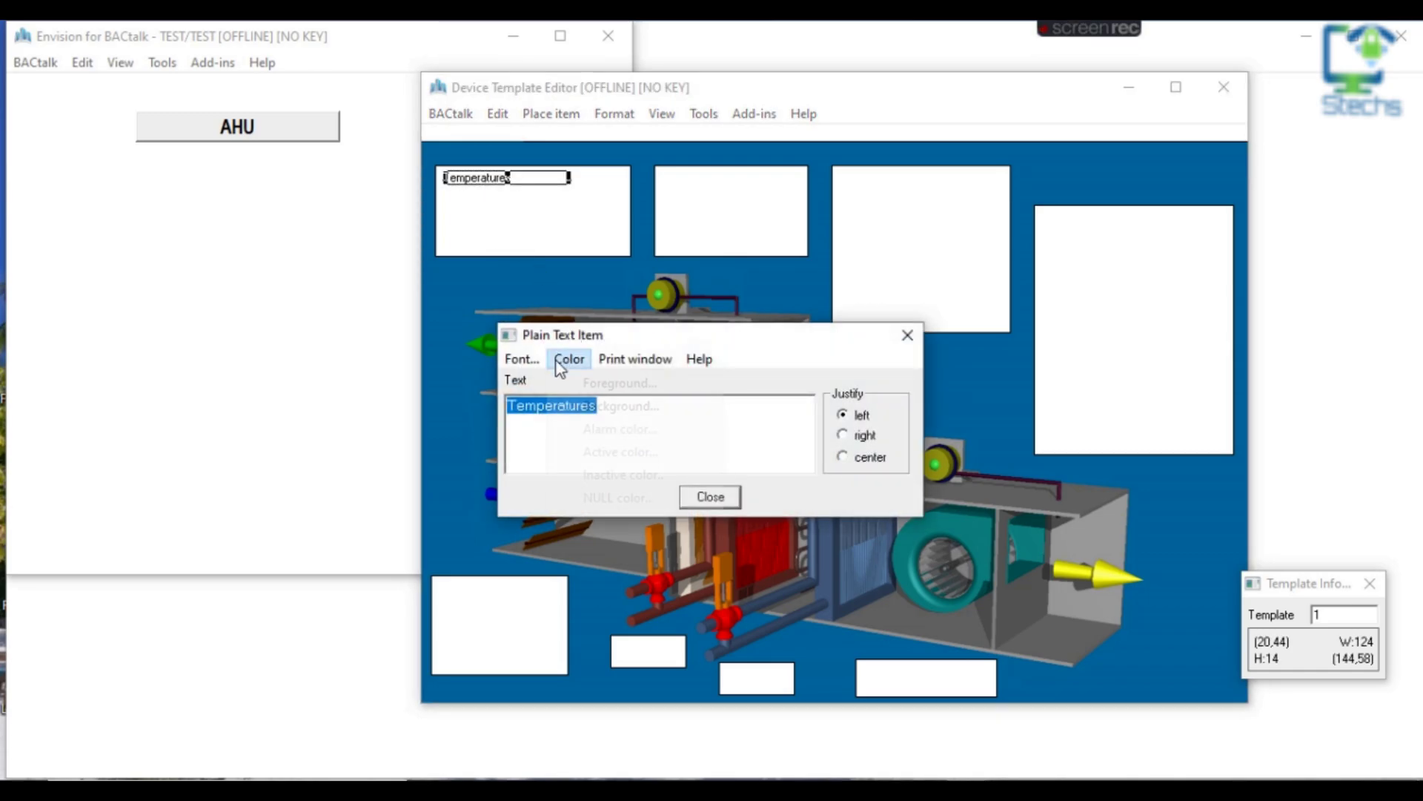
pyautogui.click(532, 361)
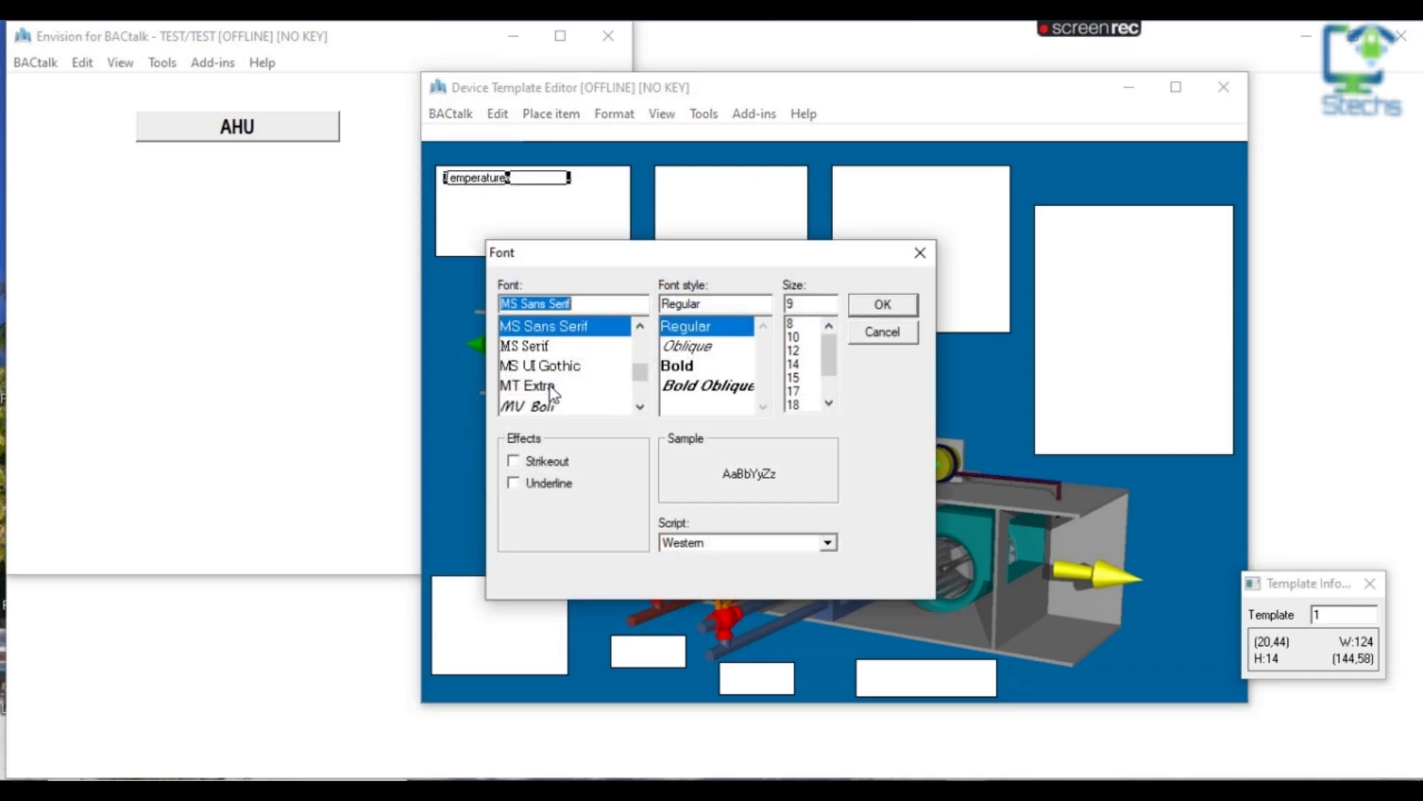
pyautogui.write('ar')
pyautogui.click(528, 330)
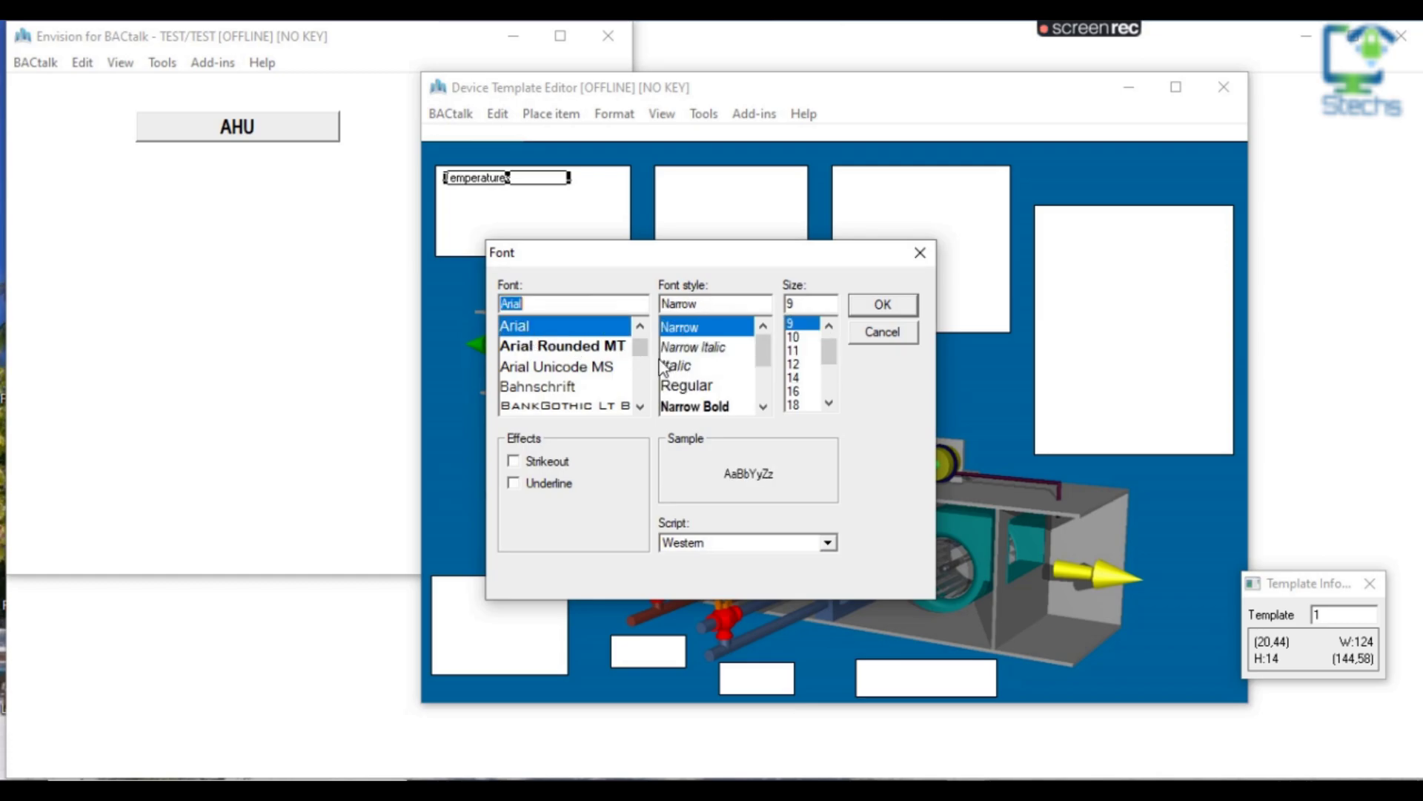
pyautogui.click(796, 351)
pyautogui.click(884, 305)
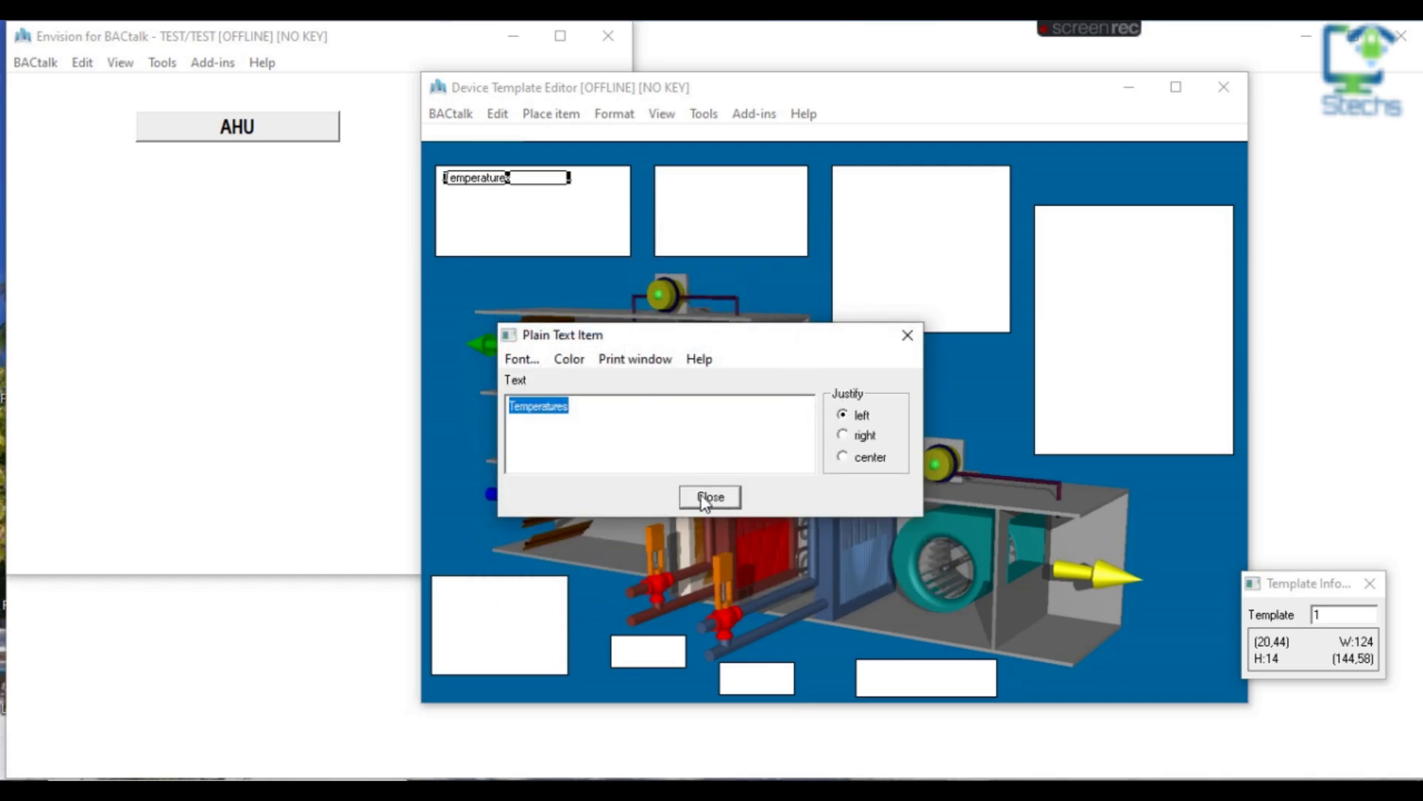
pyautogui.click(708, 503)
pyautogui.moveTo(516, 184); pyautogui.dragTo(517, 190)
pyautogui.click(522, 207)
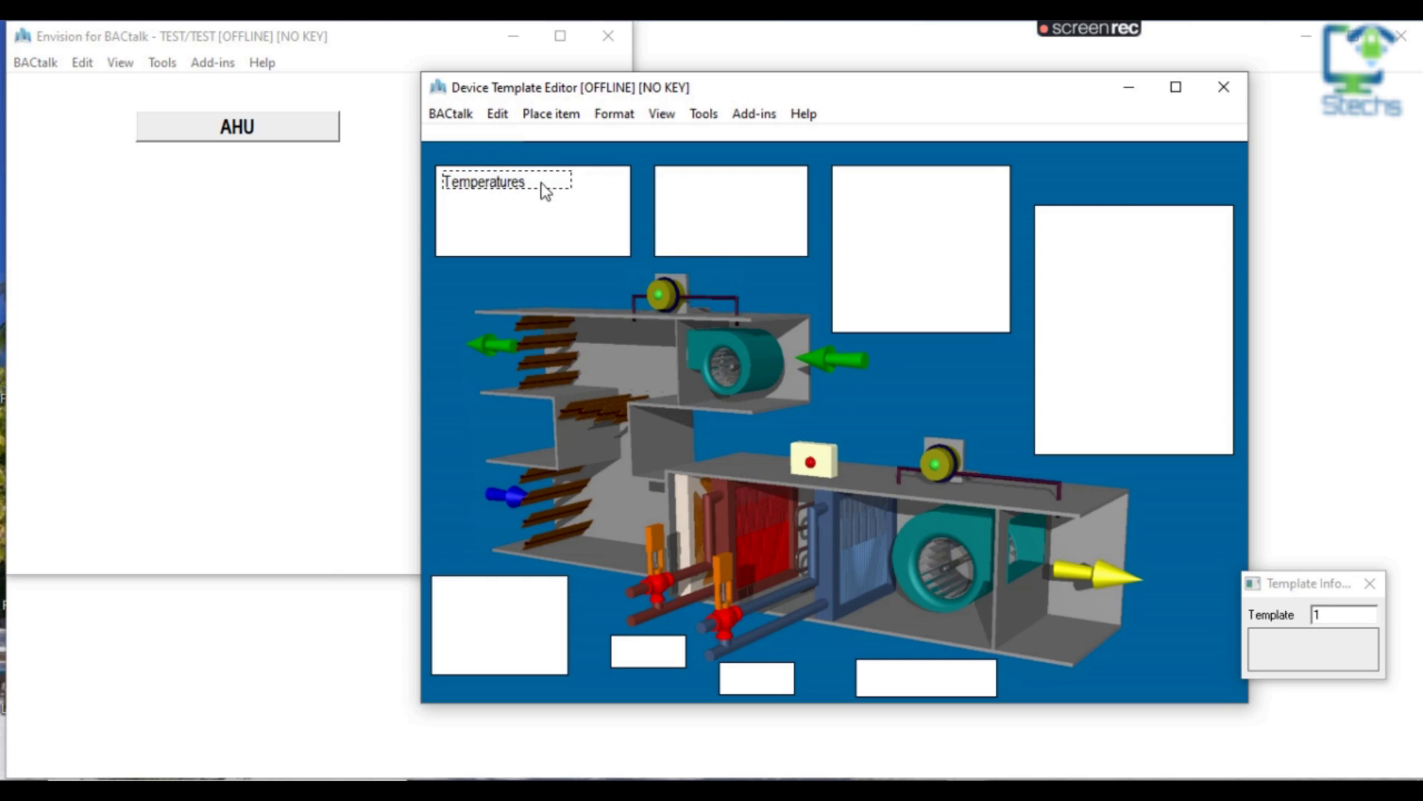
pyautogui.click(543, 183)
# Set the Temperatures label's foreground colour to red from the Basic colours
pyautogui.doubleClick(537, 182)
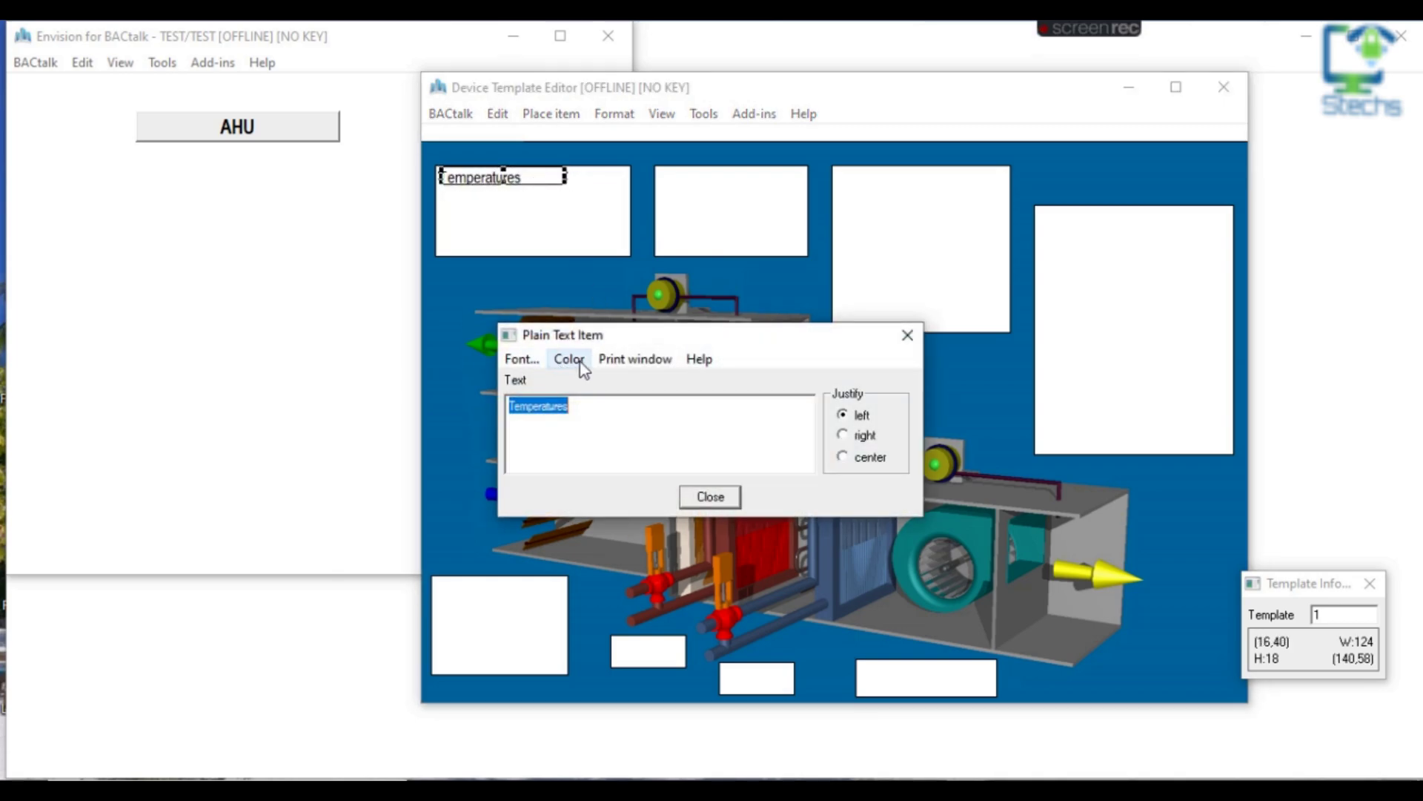
pyautogui.click(583, 361)
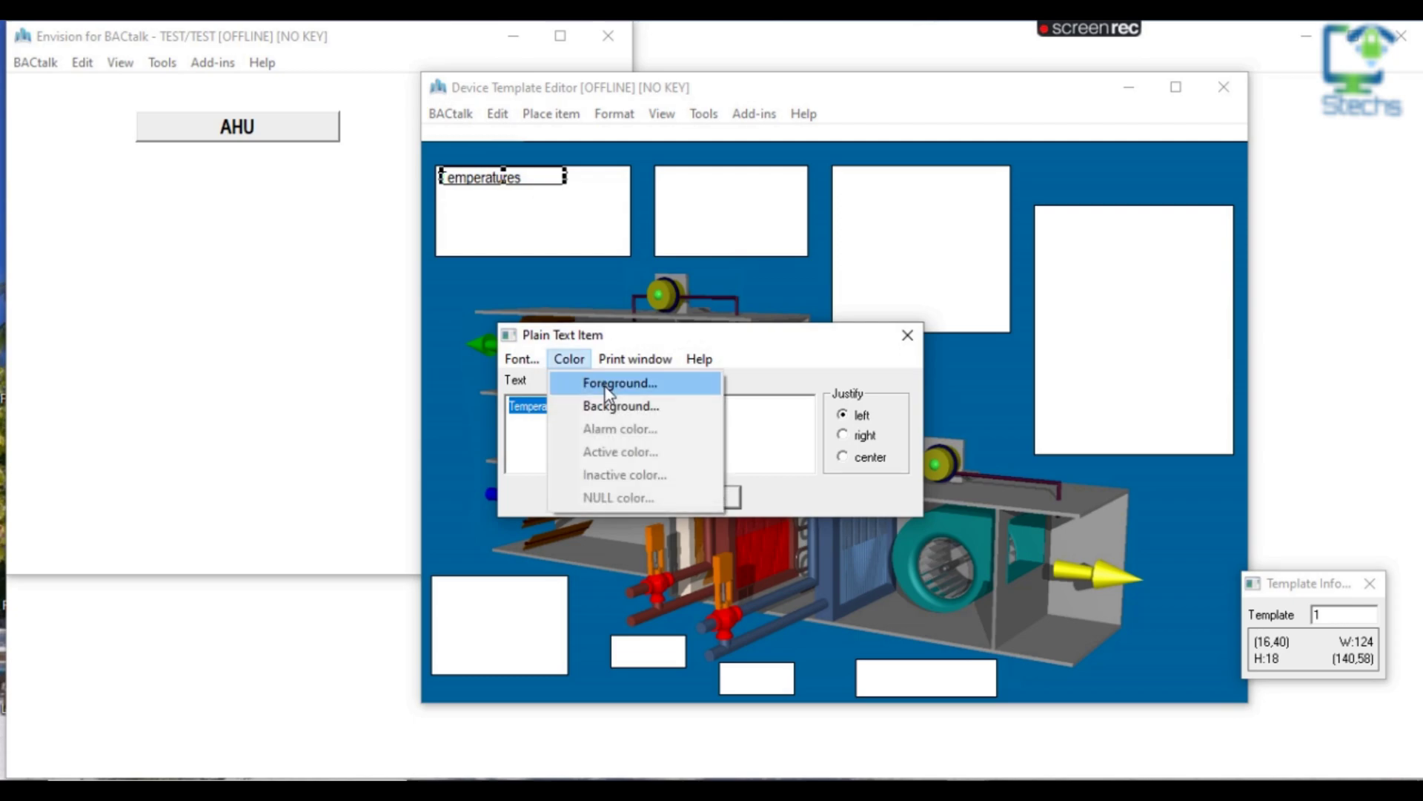
pyautogui.click(609, 385)
pyautogui.click(722, 384)
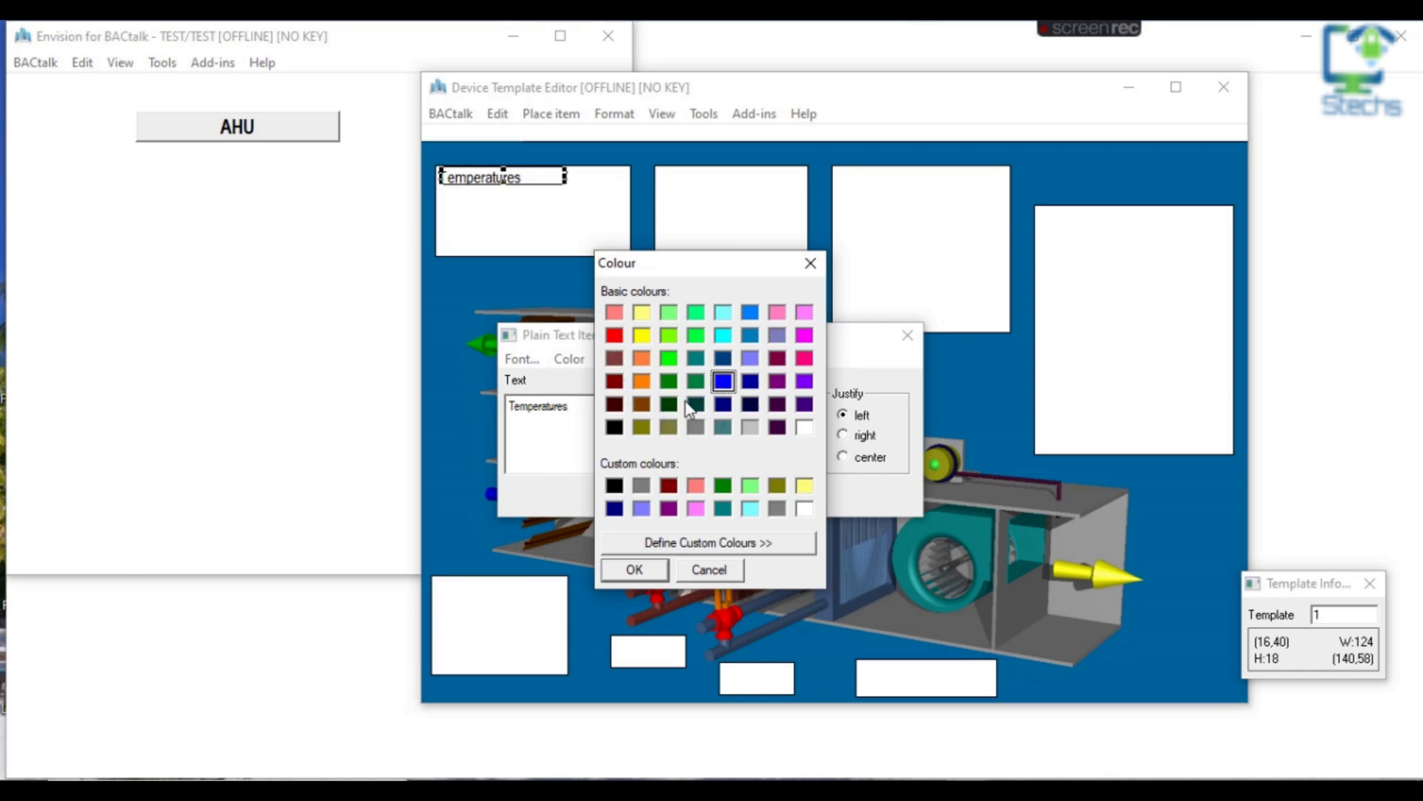
pyautogui.click(636, 566)
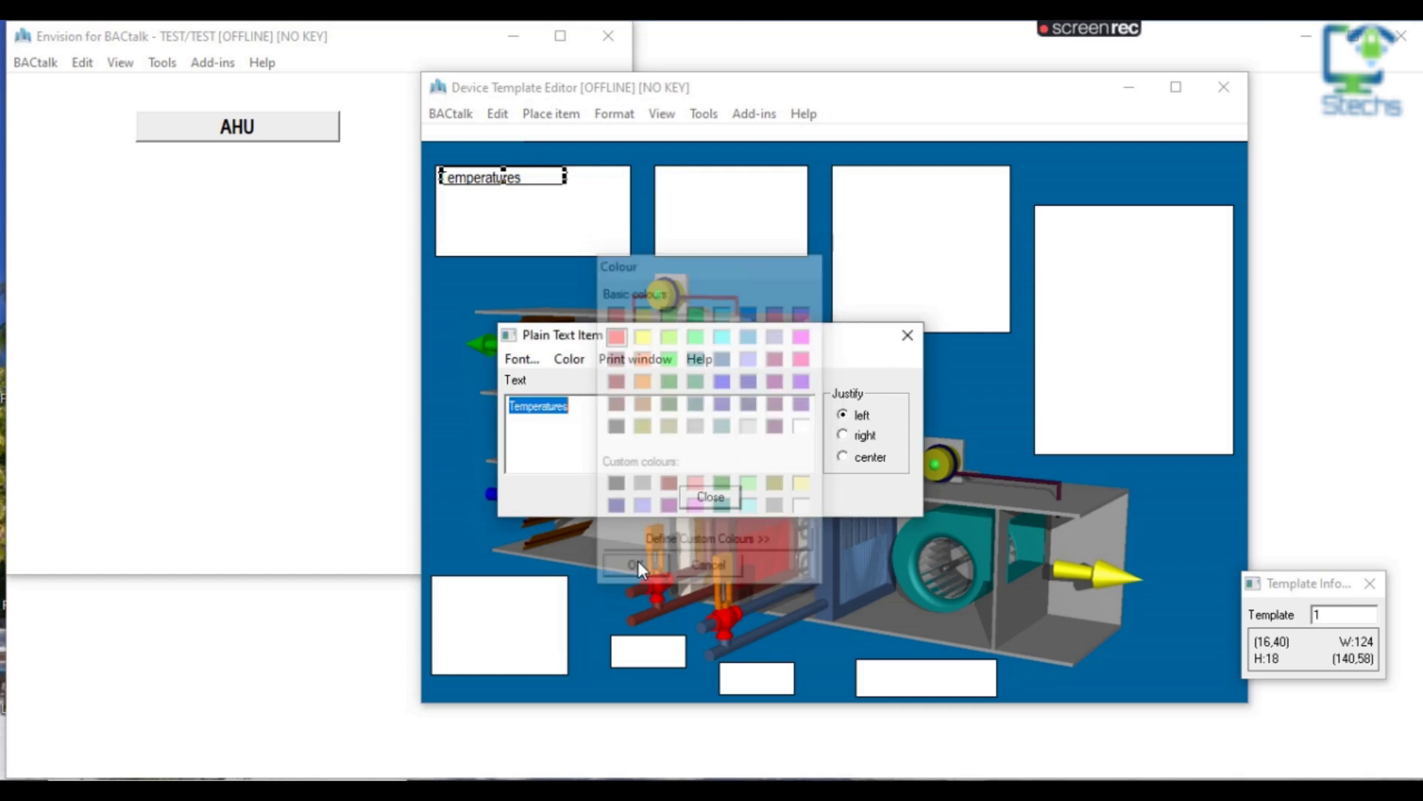
pyautogui.click(710, 496)
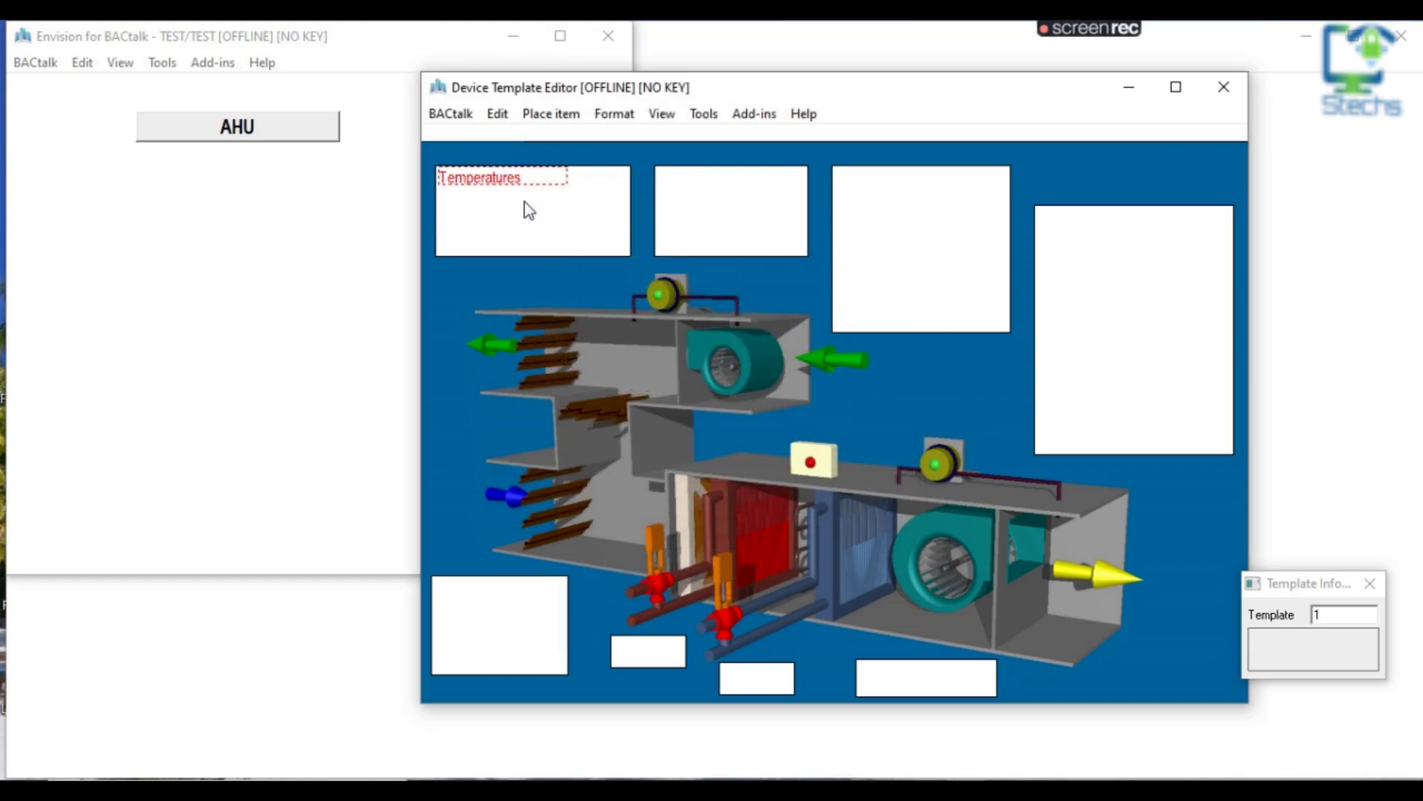
pyautogui.click(551, 114)
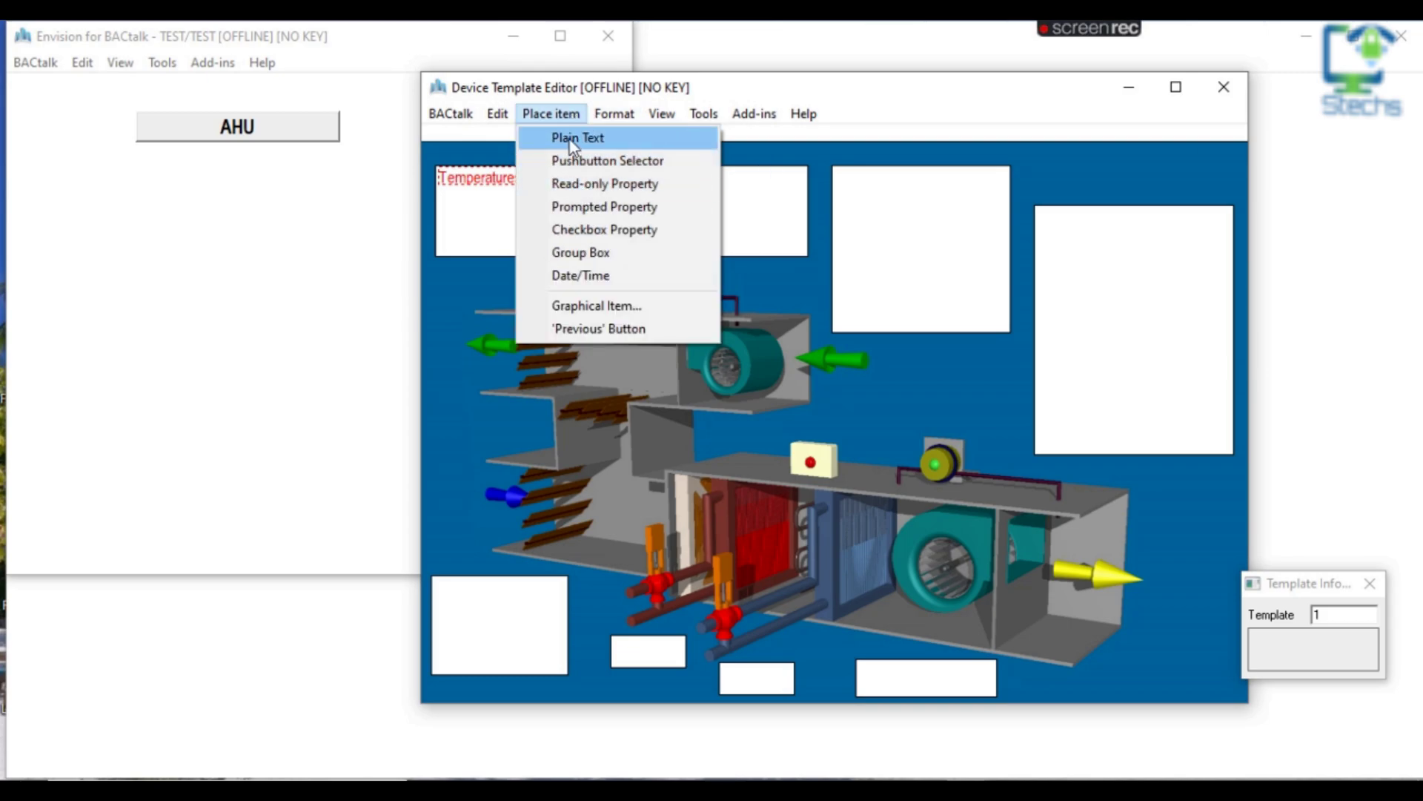
# Add a widened plain text label reading 'Supply Air Temperature' under the Temperatures heading
pyautogui.click(573, 140)
pyautogui.click(436, 190)
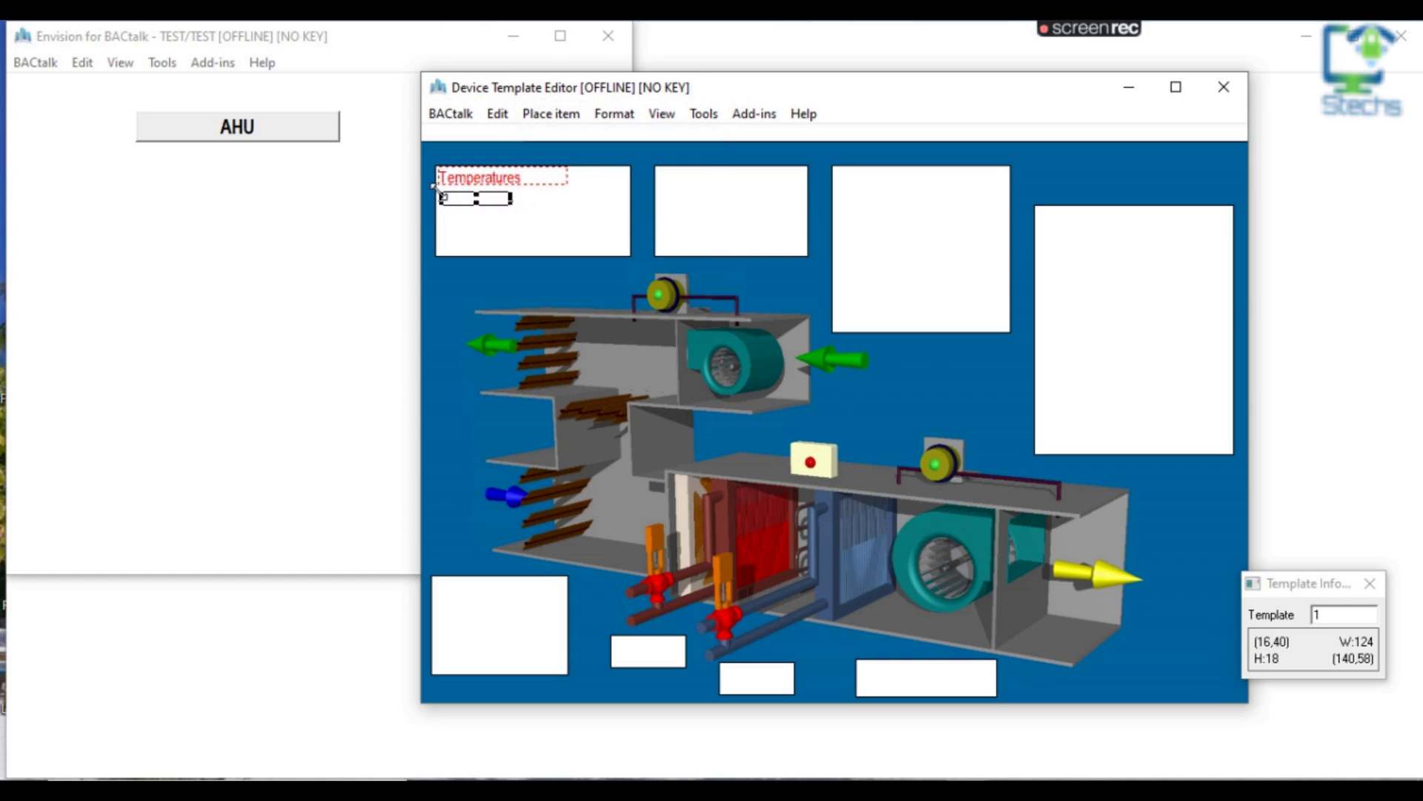
pyautogui.moveTo(512, 198); pyautogui.dragTo(553, 198)
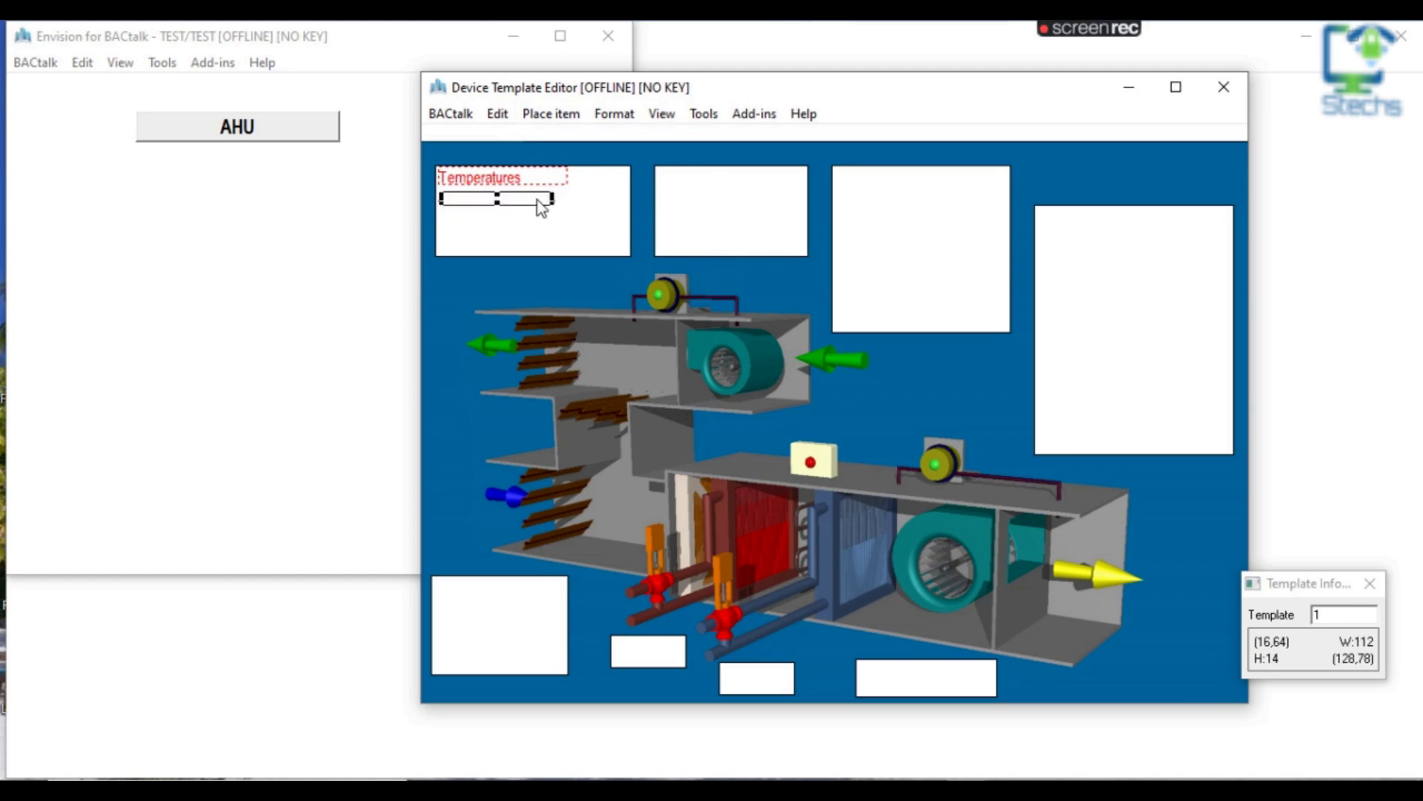
pyautogui.doubleClick(519, 200)
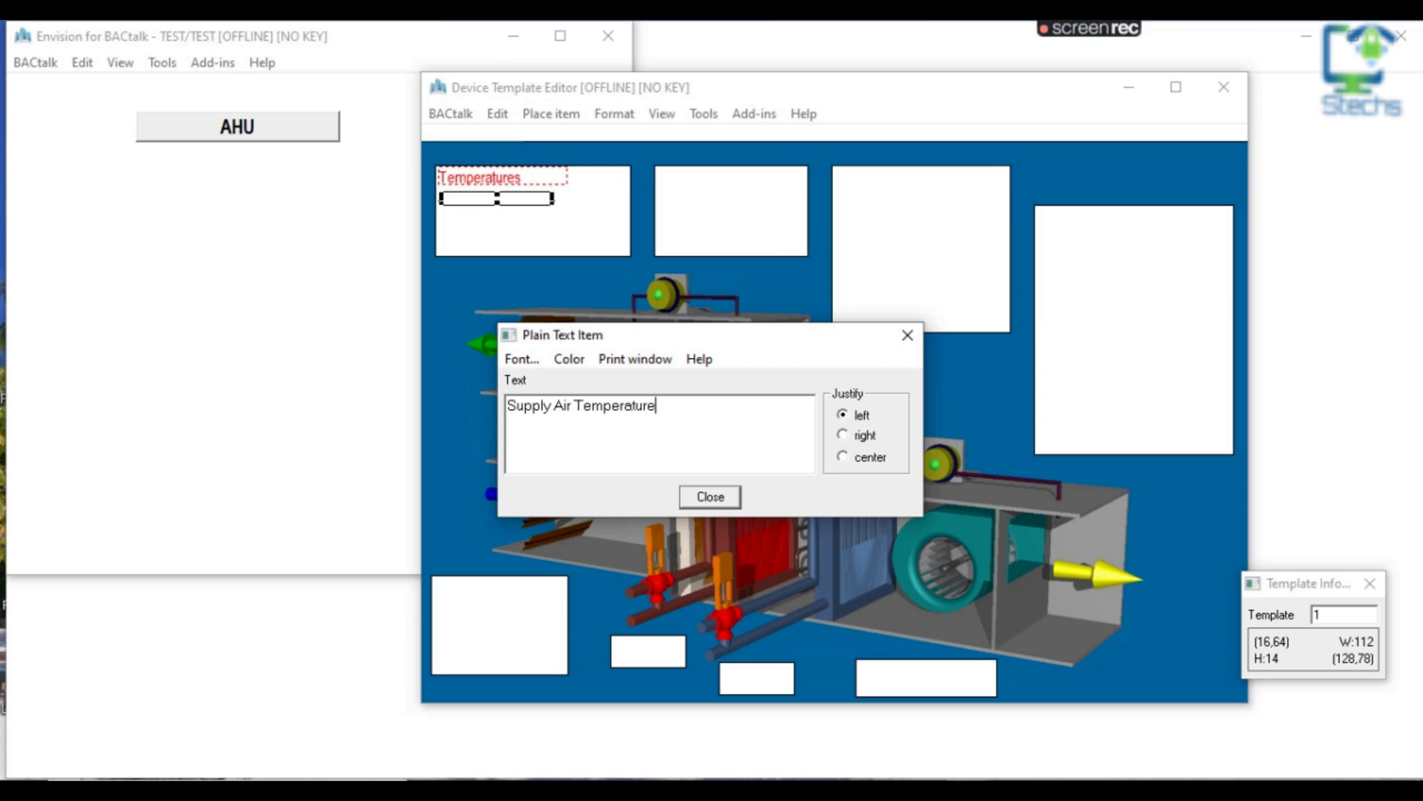
pyautogui.click(708, 496)
pyautogui.moveTo(554, 199); pyautogui.dragTo(565, 199)
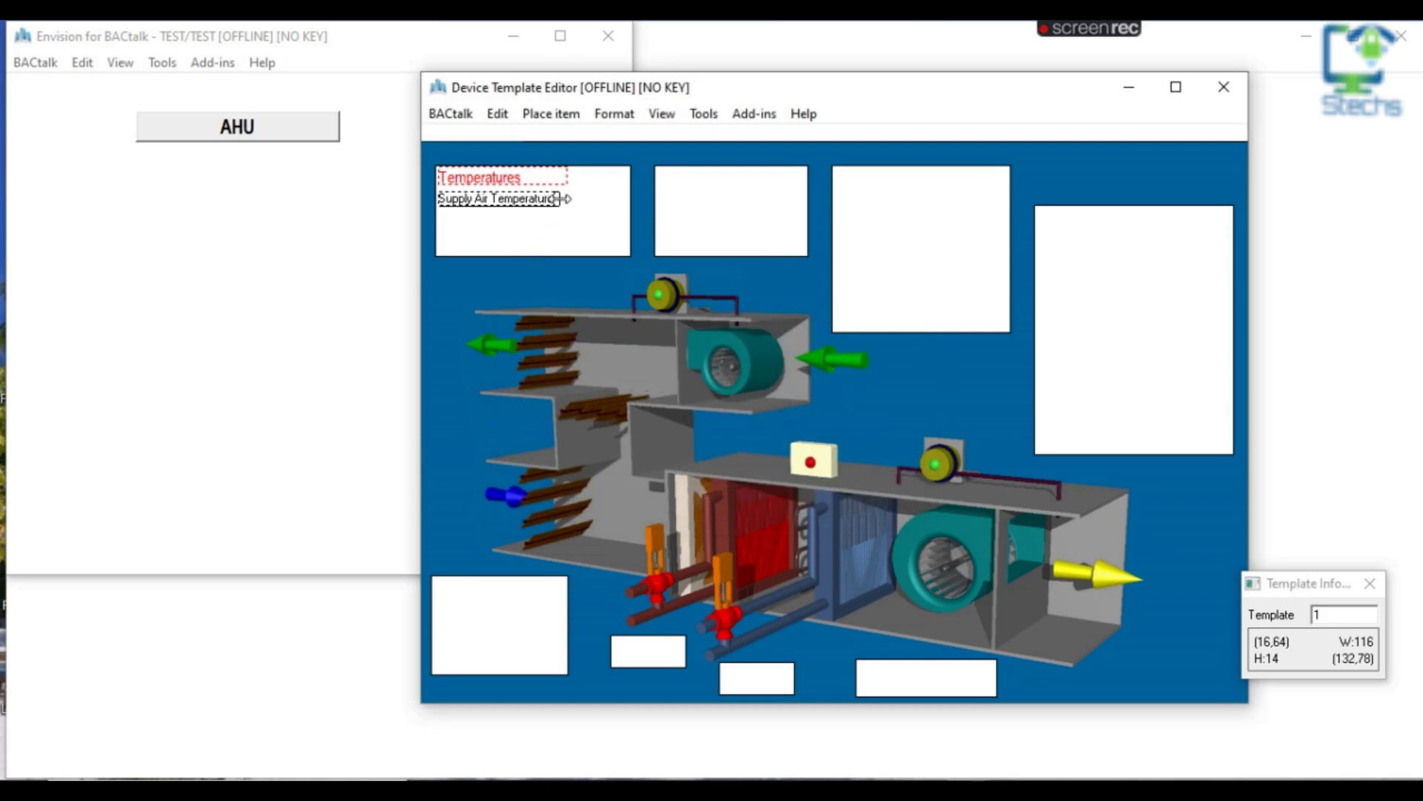
pyautogui.click(564, 230)
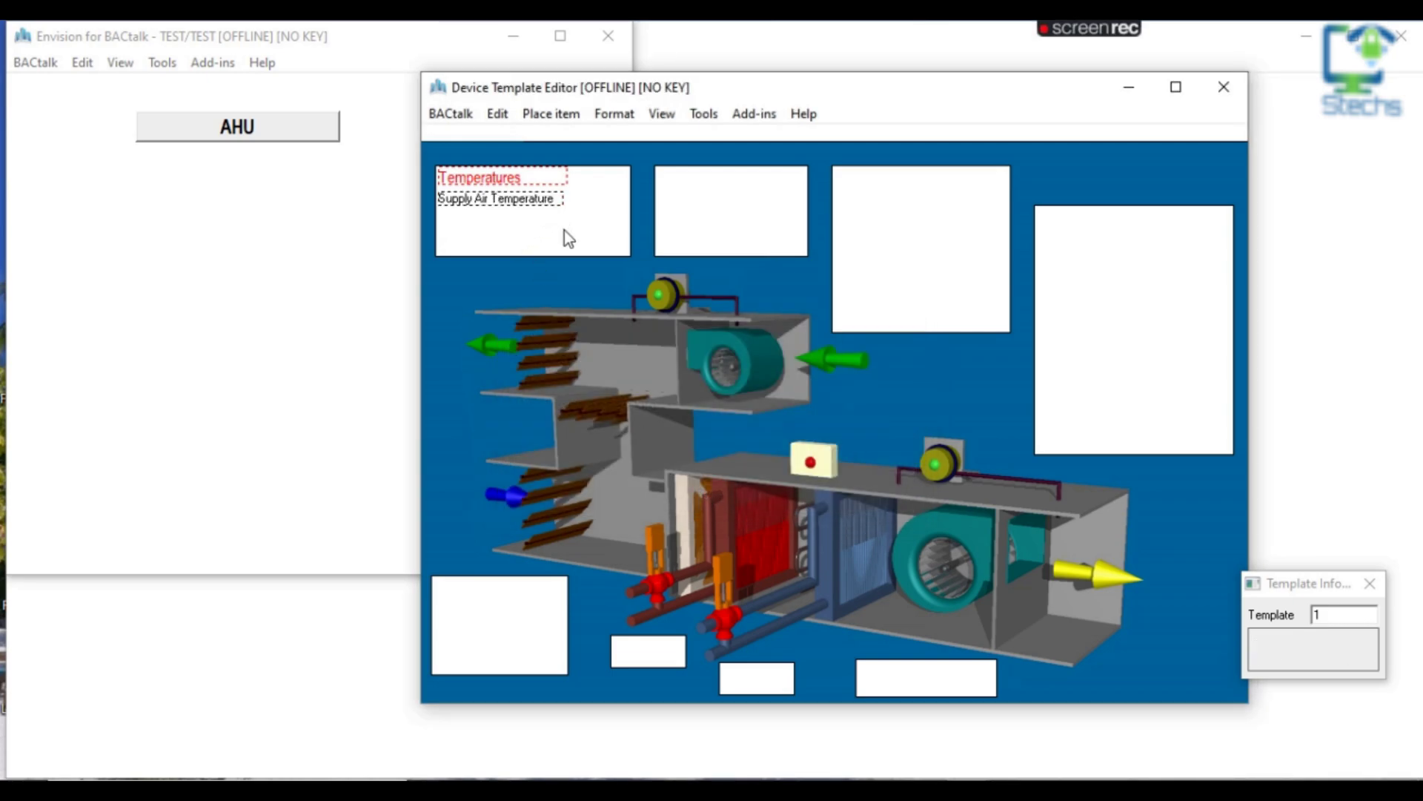
# Place a narrowed read-only property value box beside the Supply Air Temperature label
pyautogui.click(552, 117)
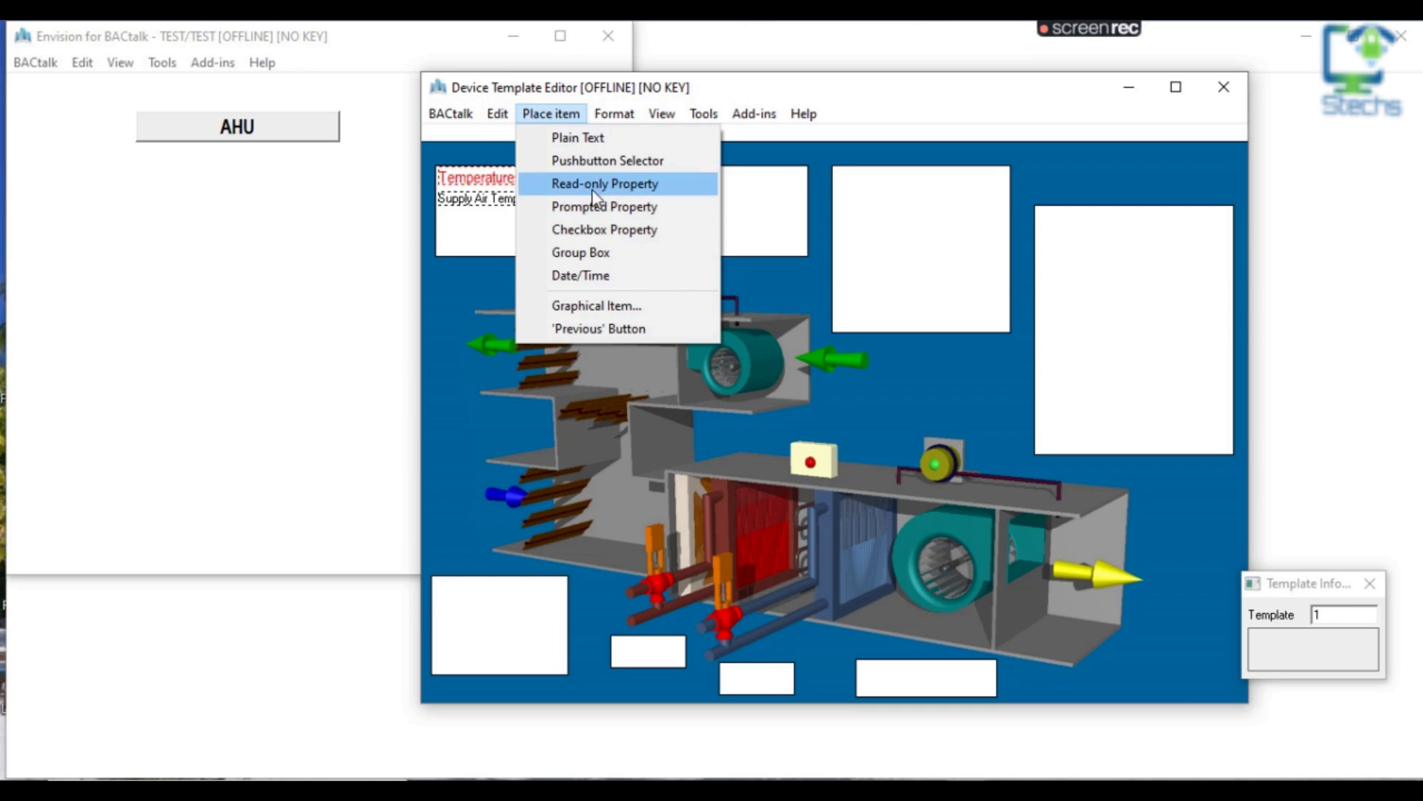
pyautogui.click(578, 187)
pyautogui.click(573, 195)
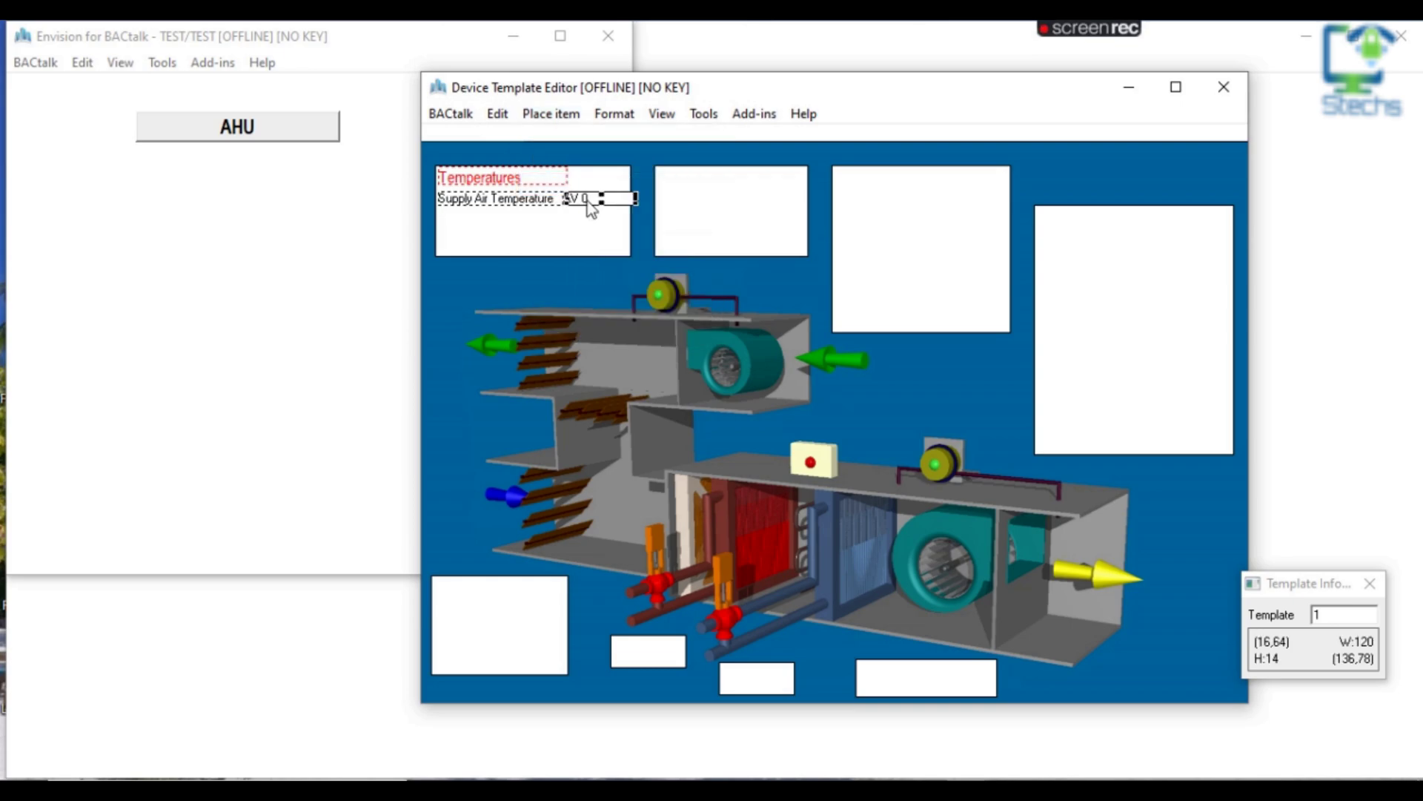
pyautogui.moveTo(633, 199); pyautogui.dragTo(616, 198)
# Link the value box to AI 0 present-value with unit text included in the display
pyautogui.doubleClick(602, 198)
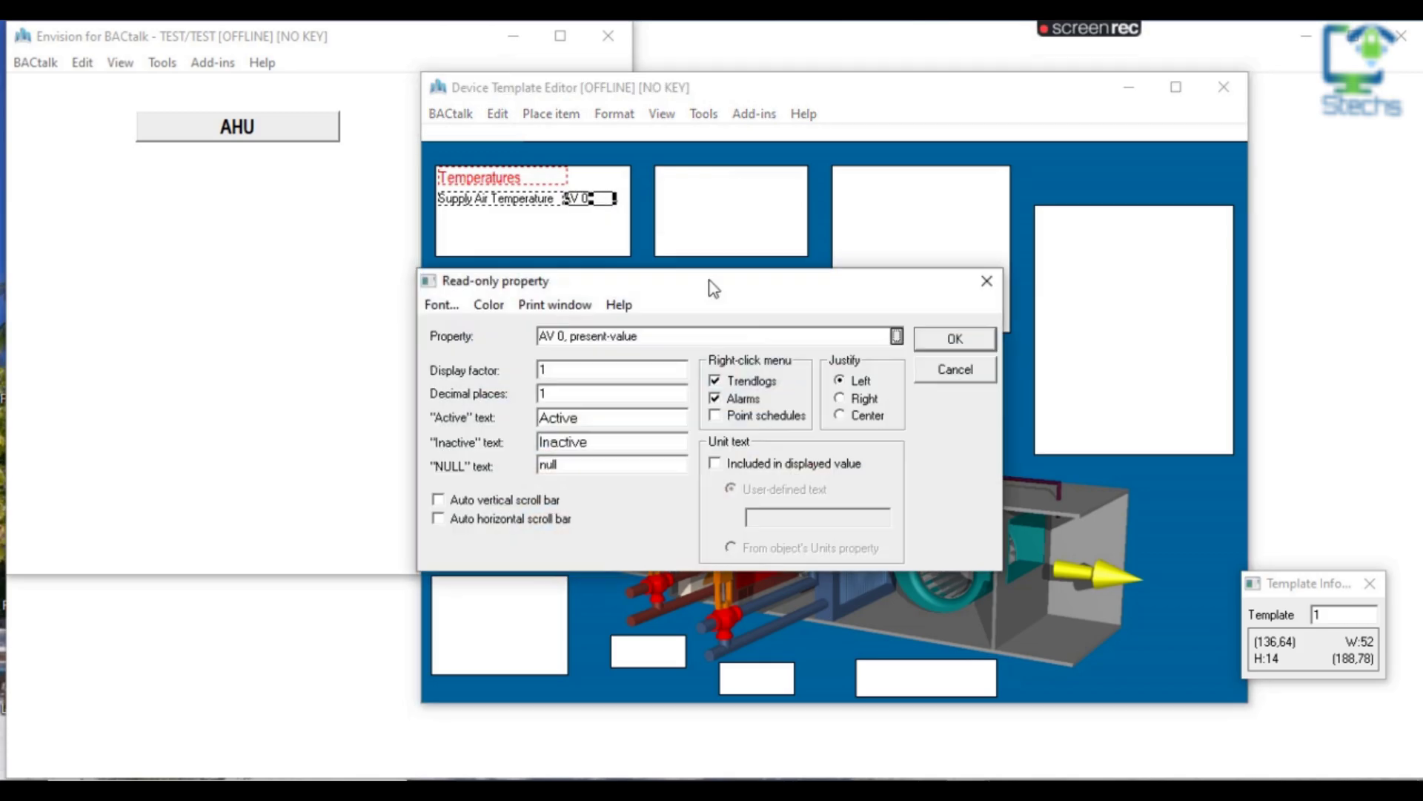
pyautogui.click(897, 336)
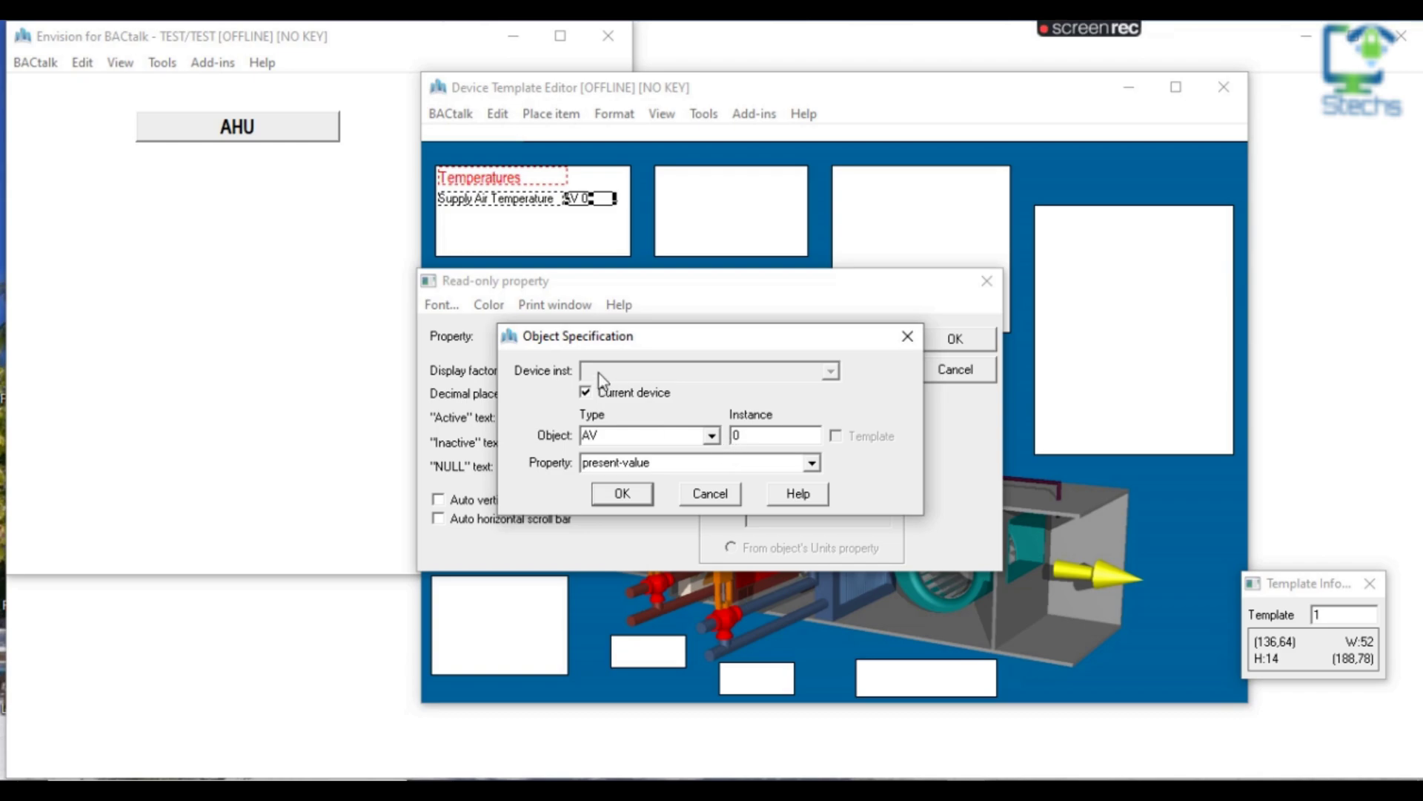
pyautogui.click(711, 436)
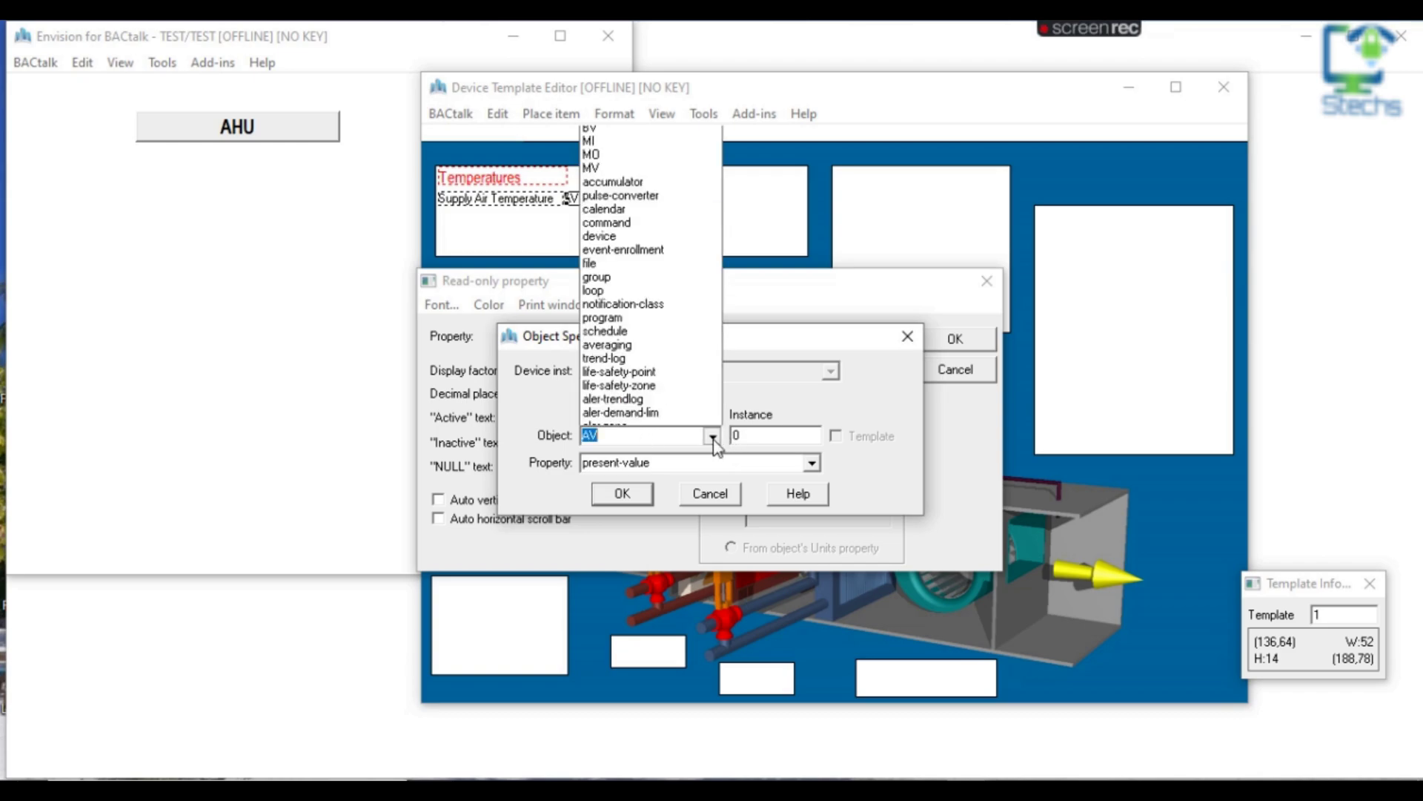
pyautogui.click(602, 37)
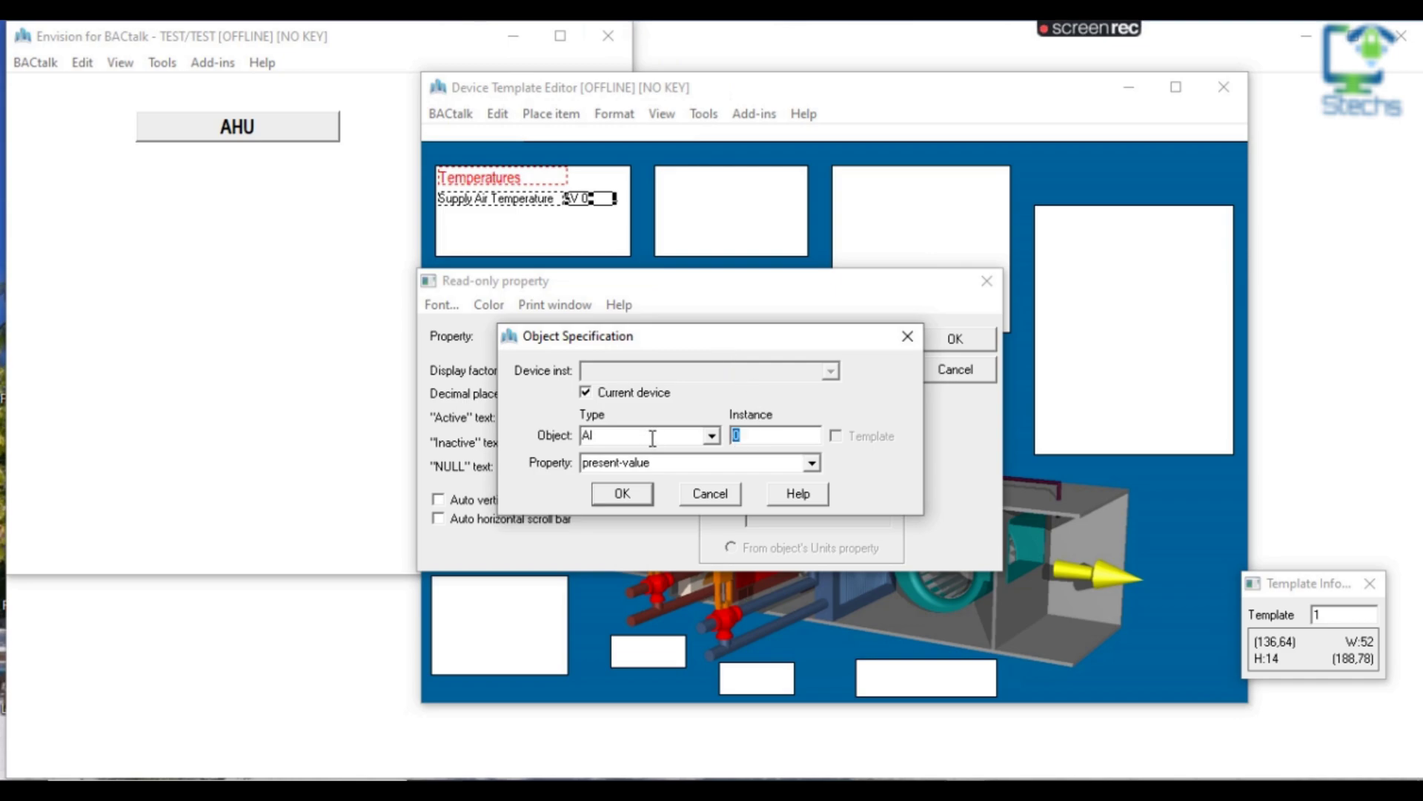
pyautogui.click(644, 495)
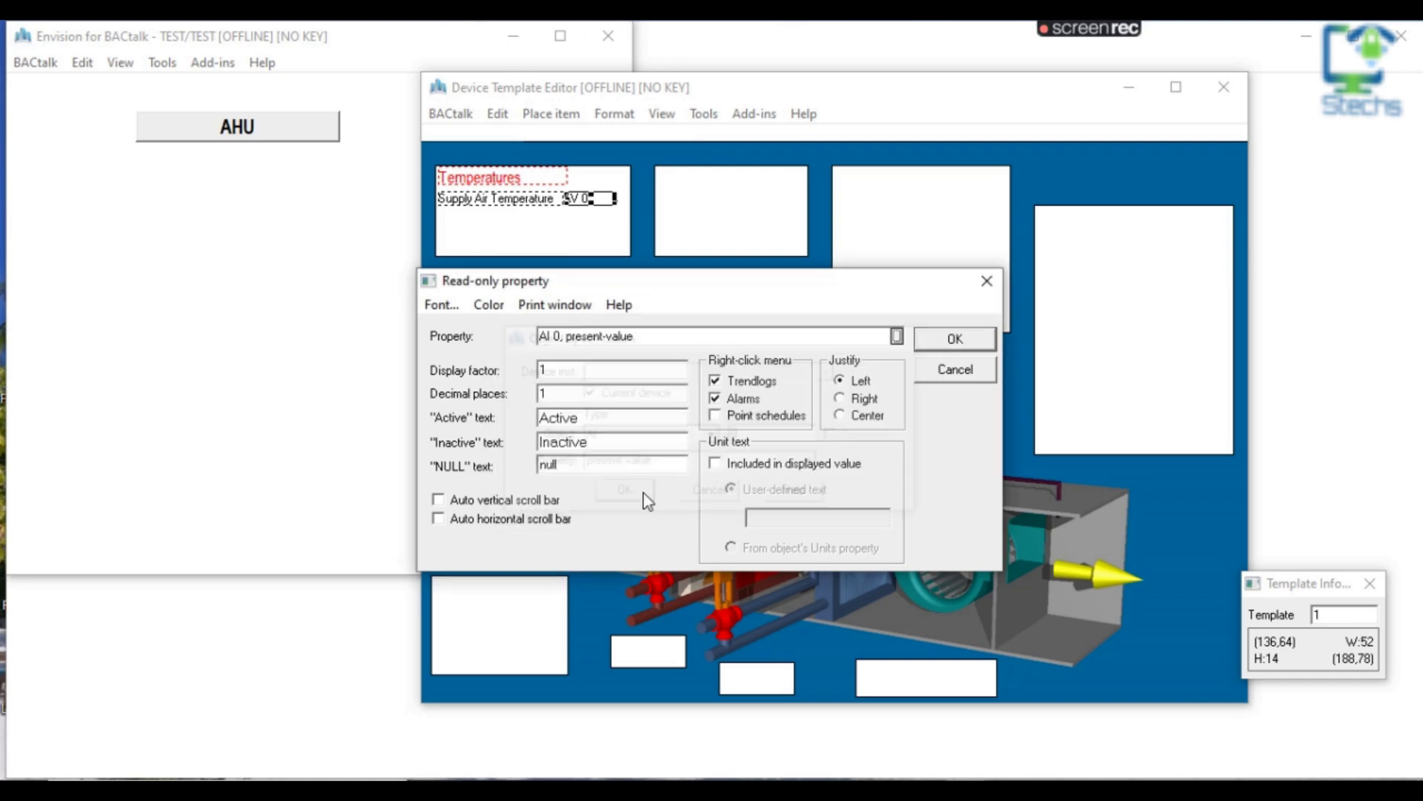
pyautogui.click(714, 465)
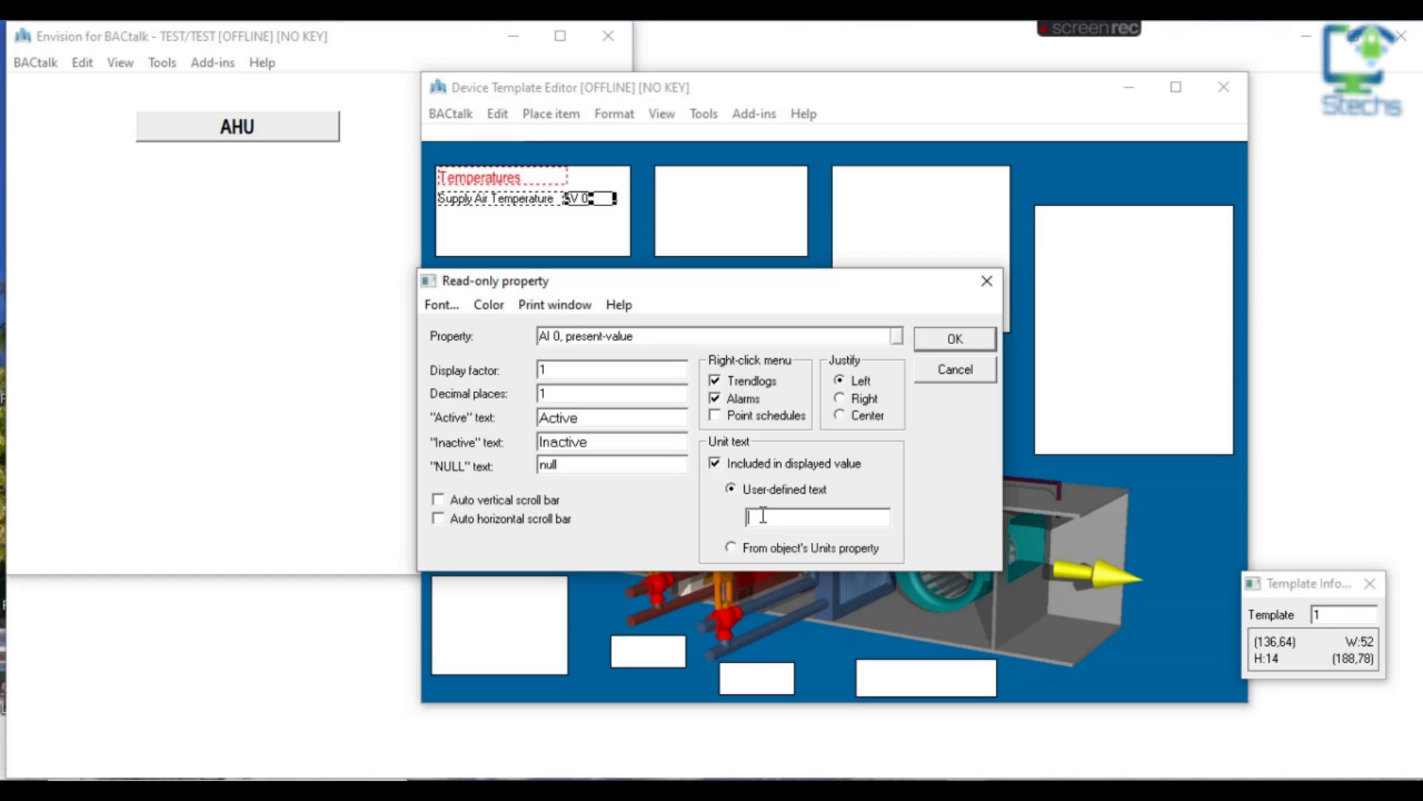
# Set the user-defined unit text to °C using the Character Map degree sign, and apply
pyautogui.hotkey('alt', 'Tab')
pyautogui.click(434, 458)
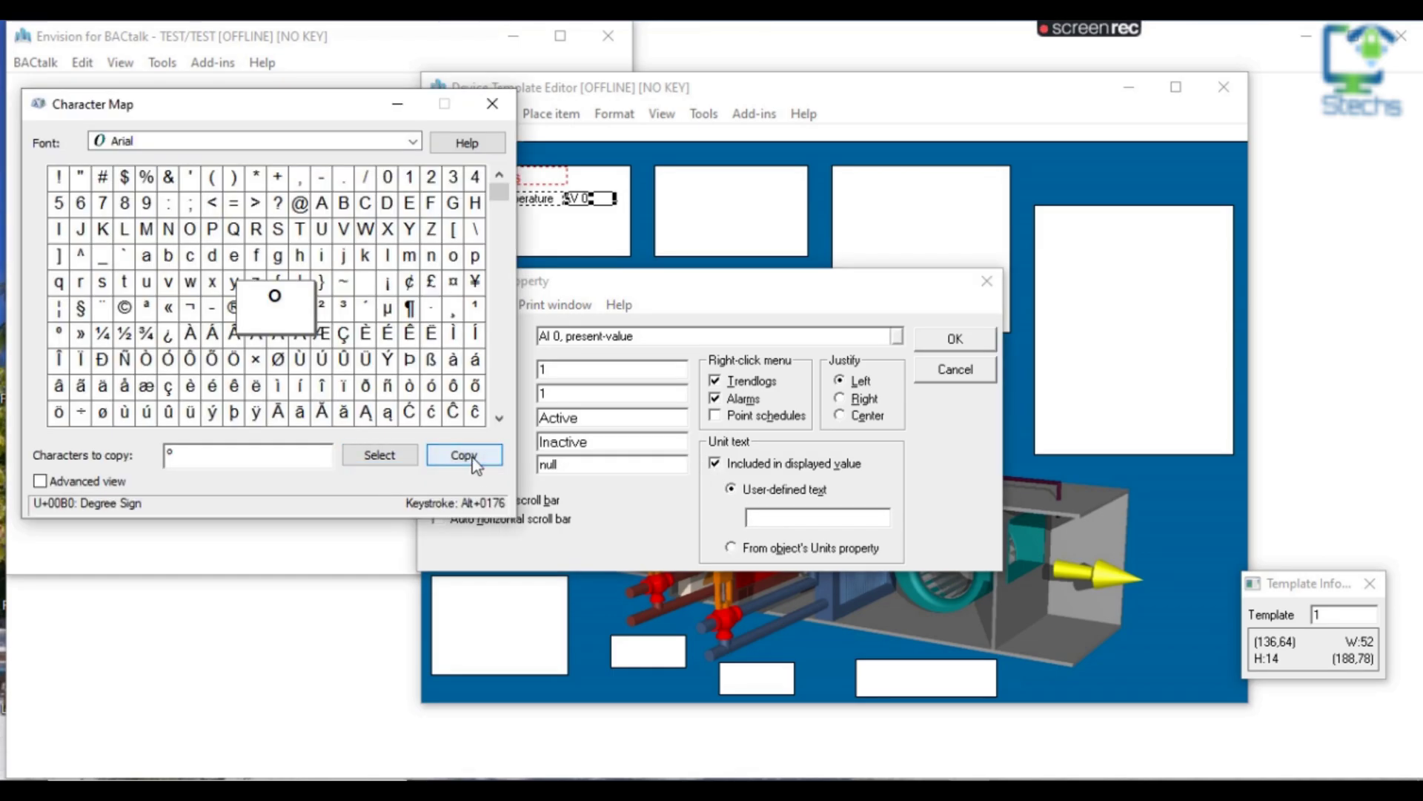
pyautogui.click(768, 519)
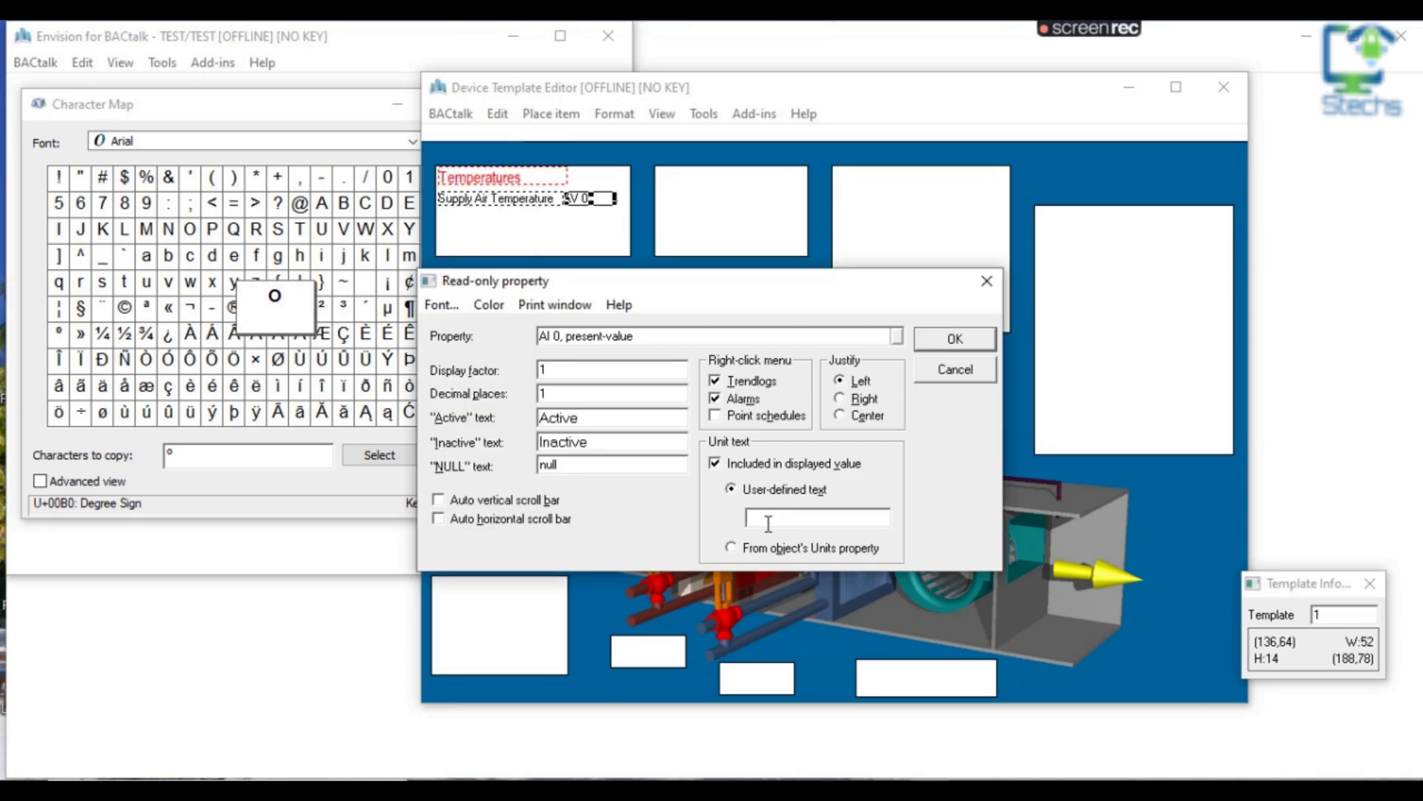
pyautogui.doubleClick(768, 523)
pyautogui.hotkey('ctrl', 'v')
pyautogui.write('C')
pyautogui.click(282, 100)
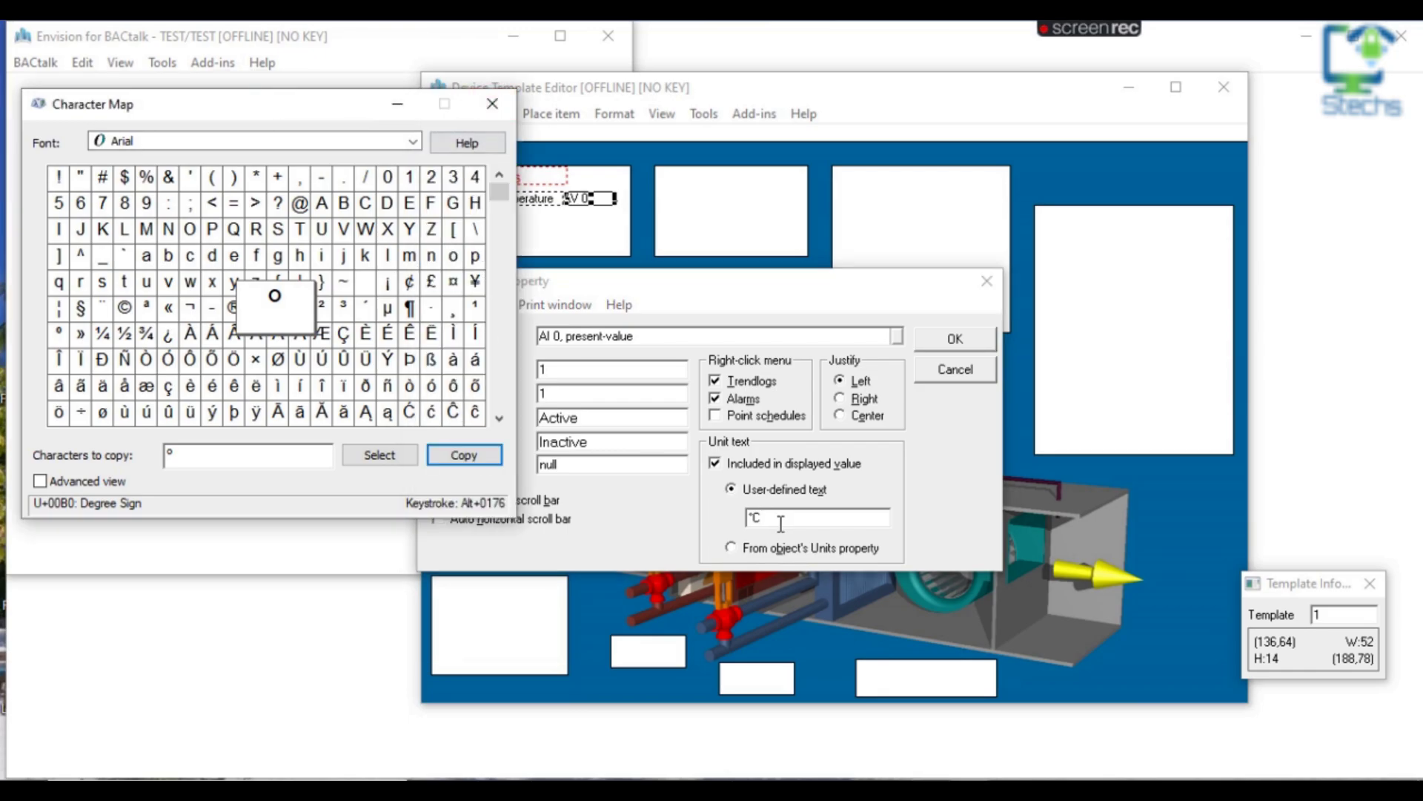
pyautogui.click(488, 102)
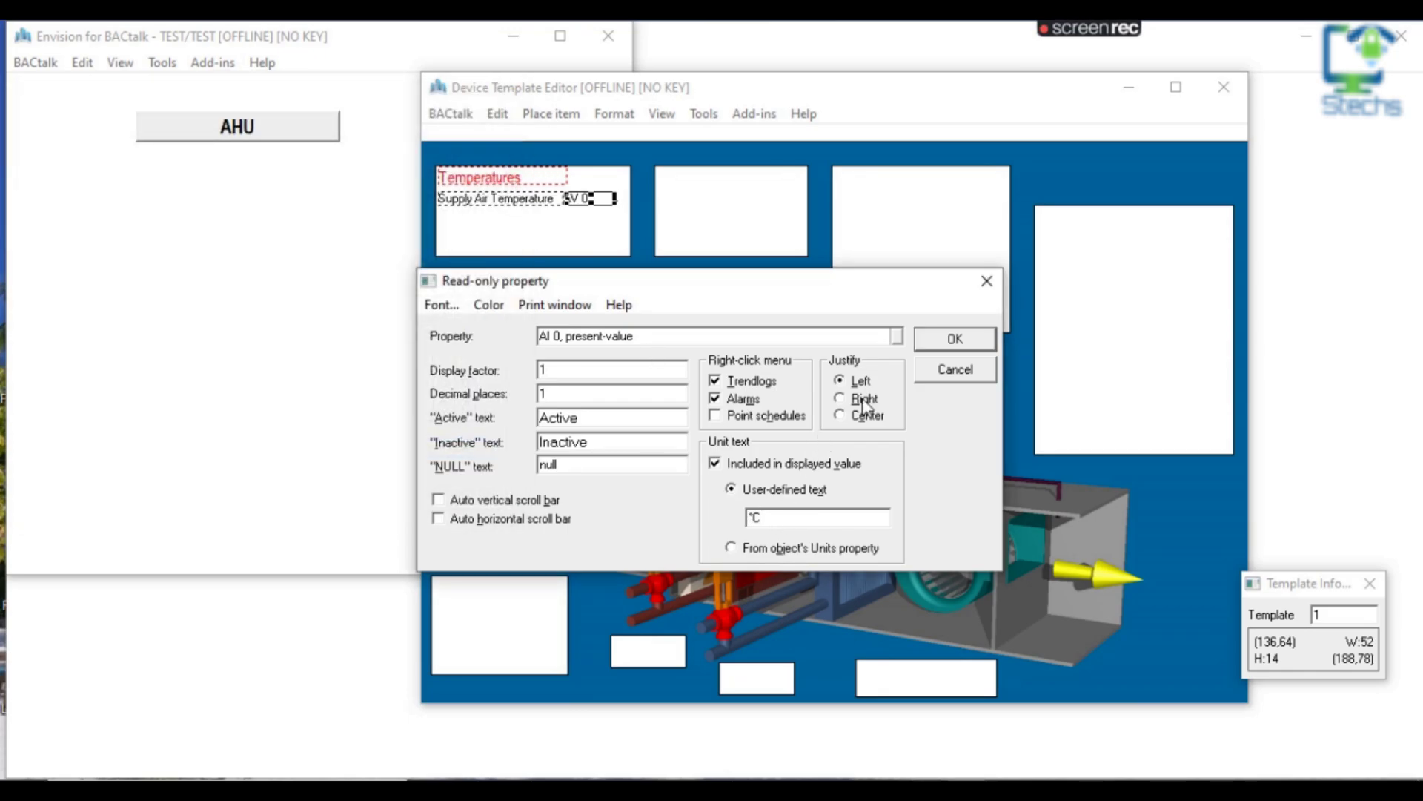
pyautogui.click(951, 338)
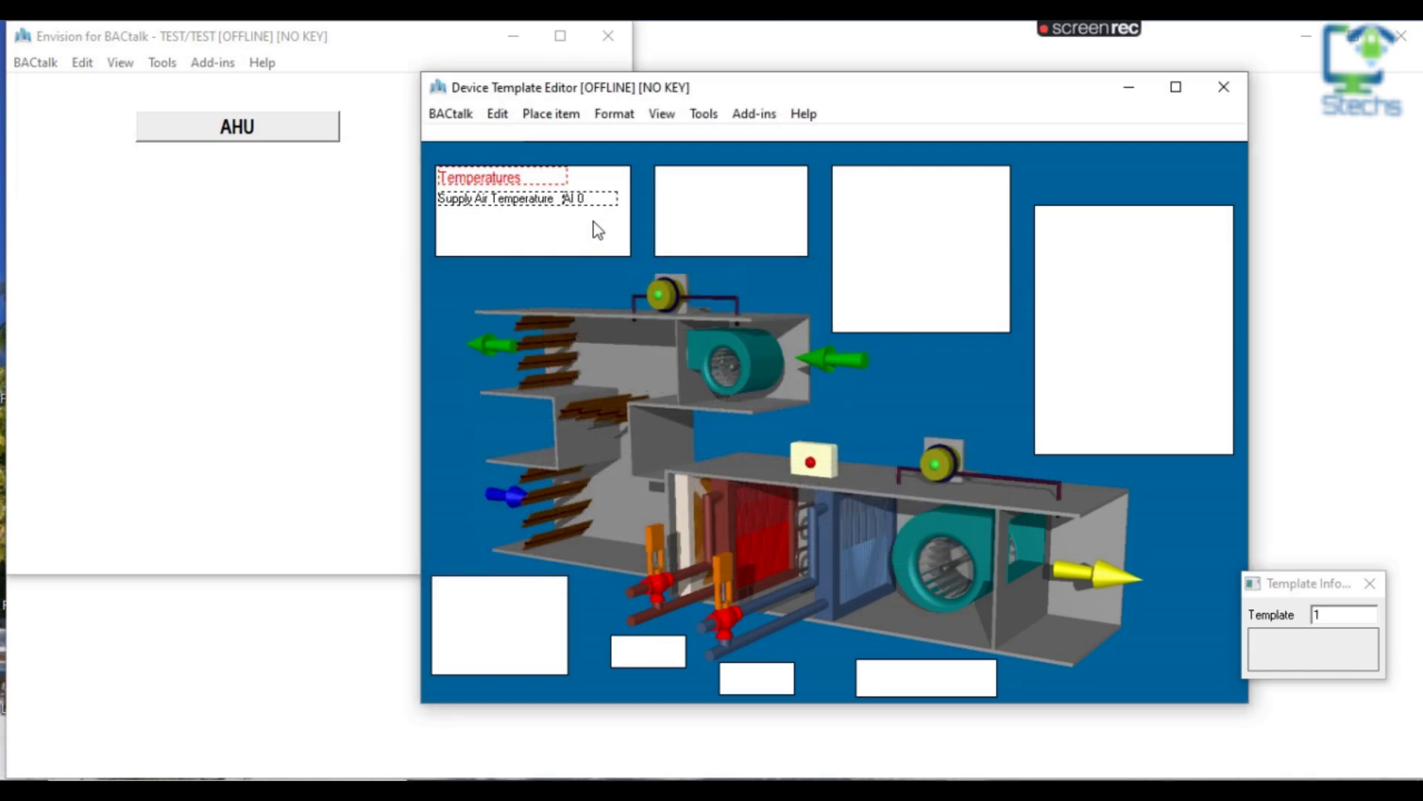
# Reopen the value field's settings to check them, then close without changes
pyautogui.doubleClick(581, 198)
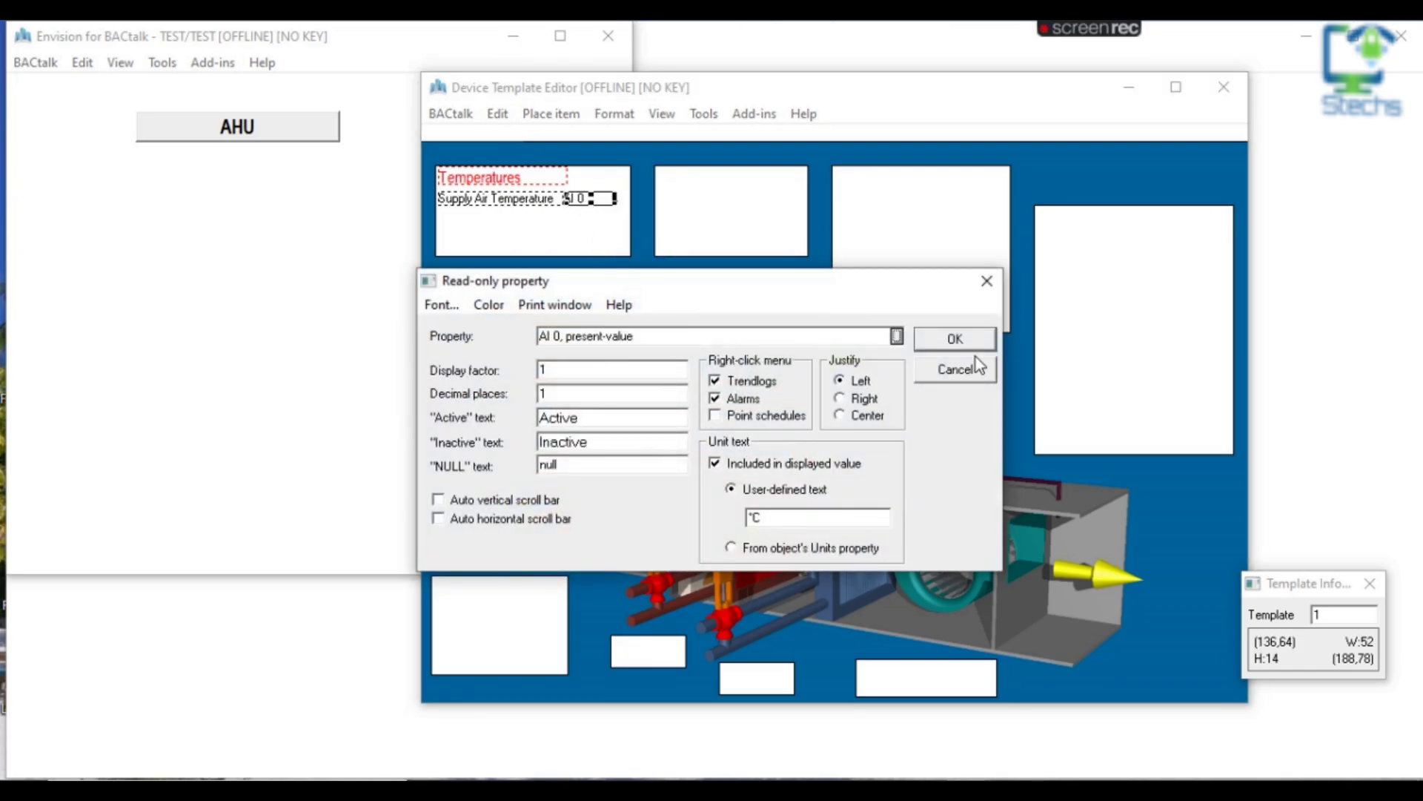
pyautogui.click(956, 368)
pyautogui.click(518, 241)
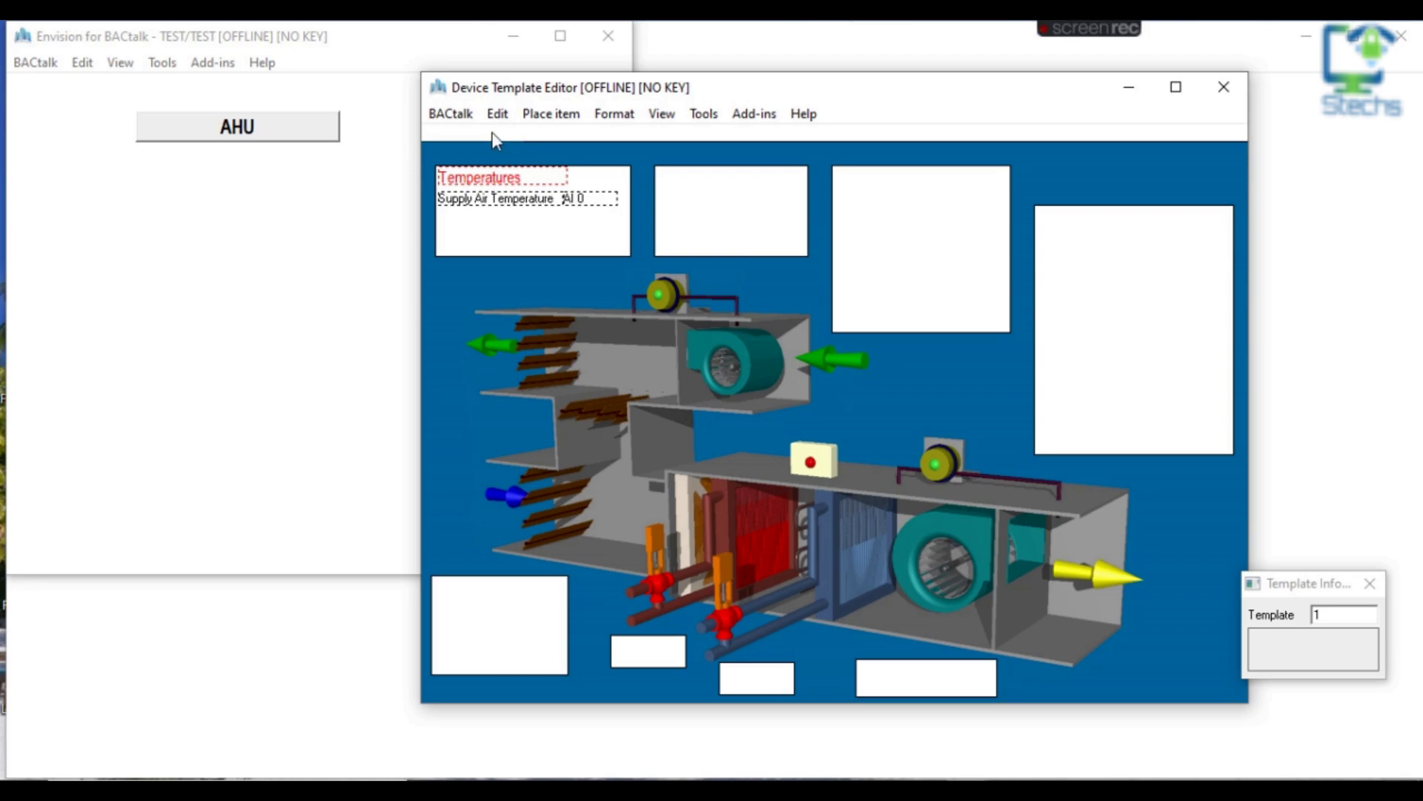
# Save the AHU device template and exit edit mode to view it live
pyautogui.click(496, 114)
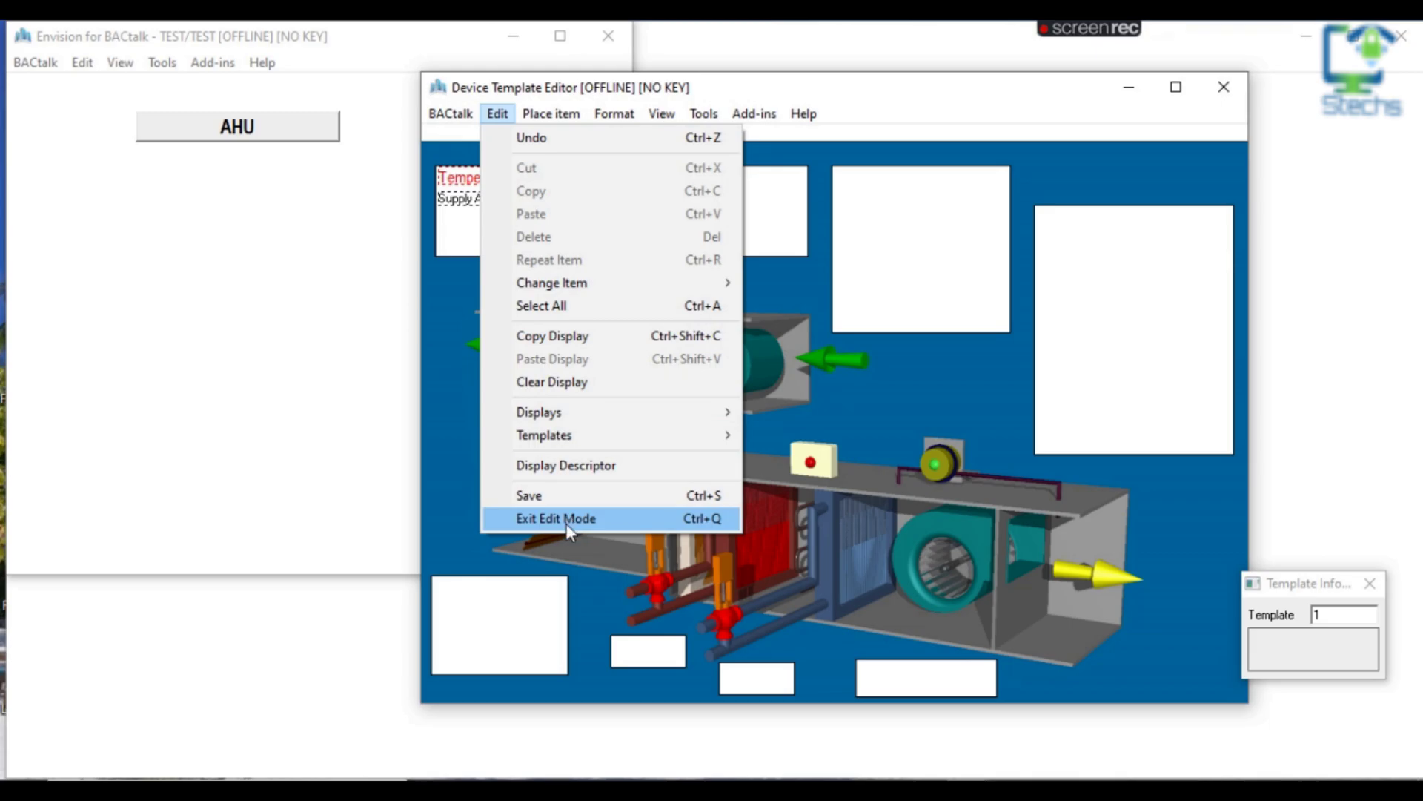
pyautogui.click(554, 497)
pyautogui.click(496, 113)
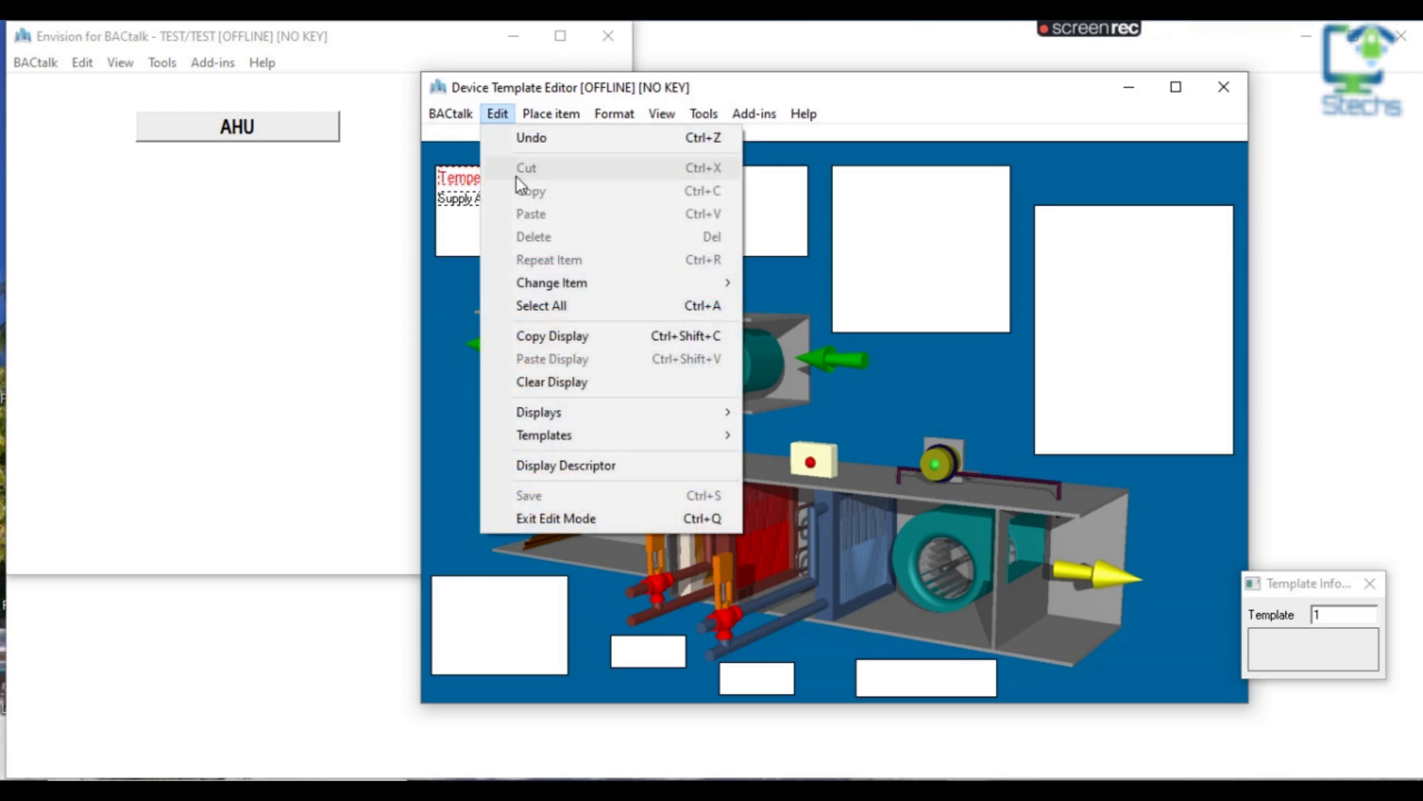
pyautogui.click(561, 517)
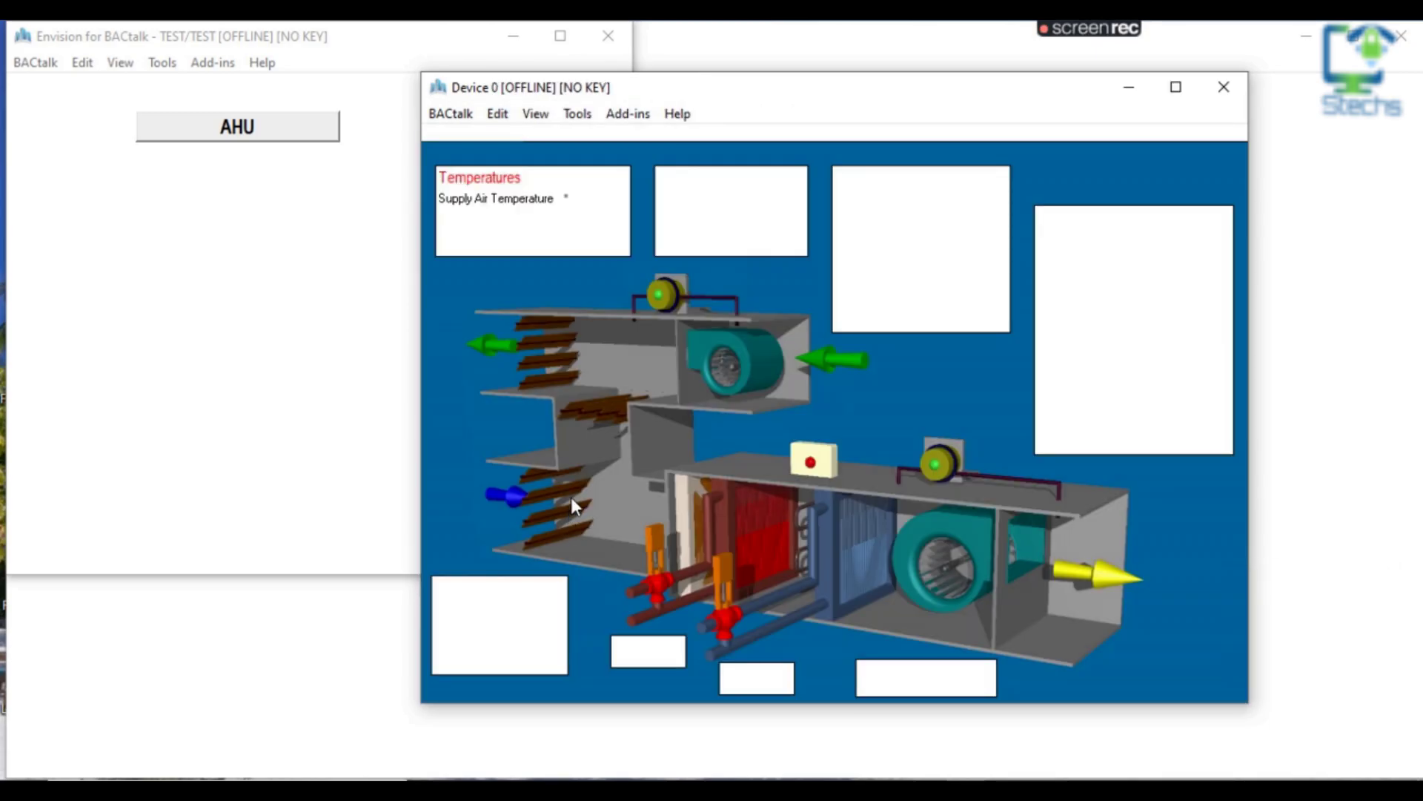
# Check the Supply Air Temperature value's property information to confirm it reads AI 0
pyautogui.click(577, 198)
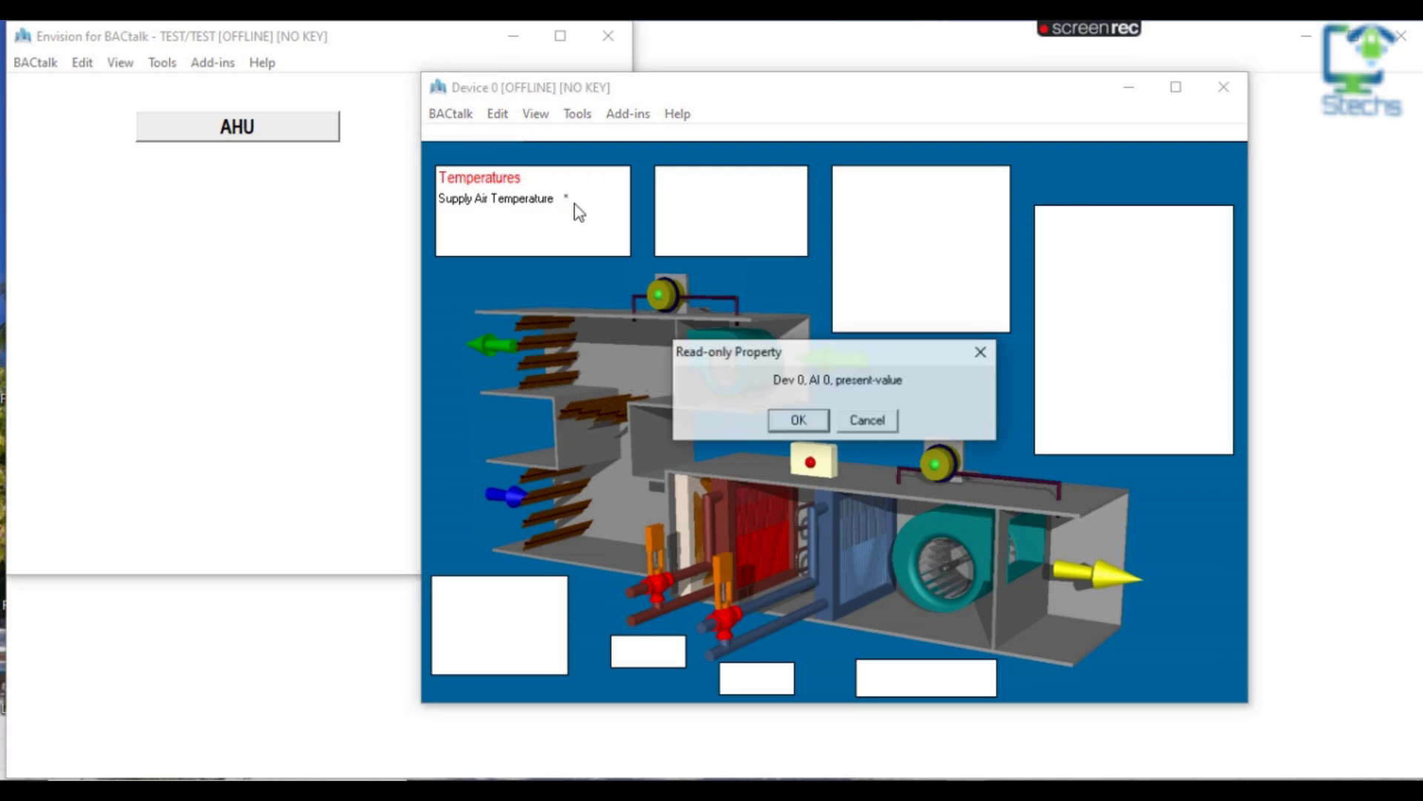
pyautogui.click(803, 422)
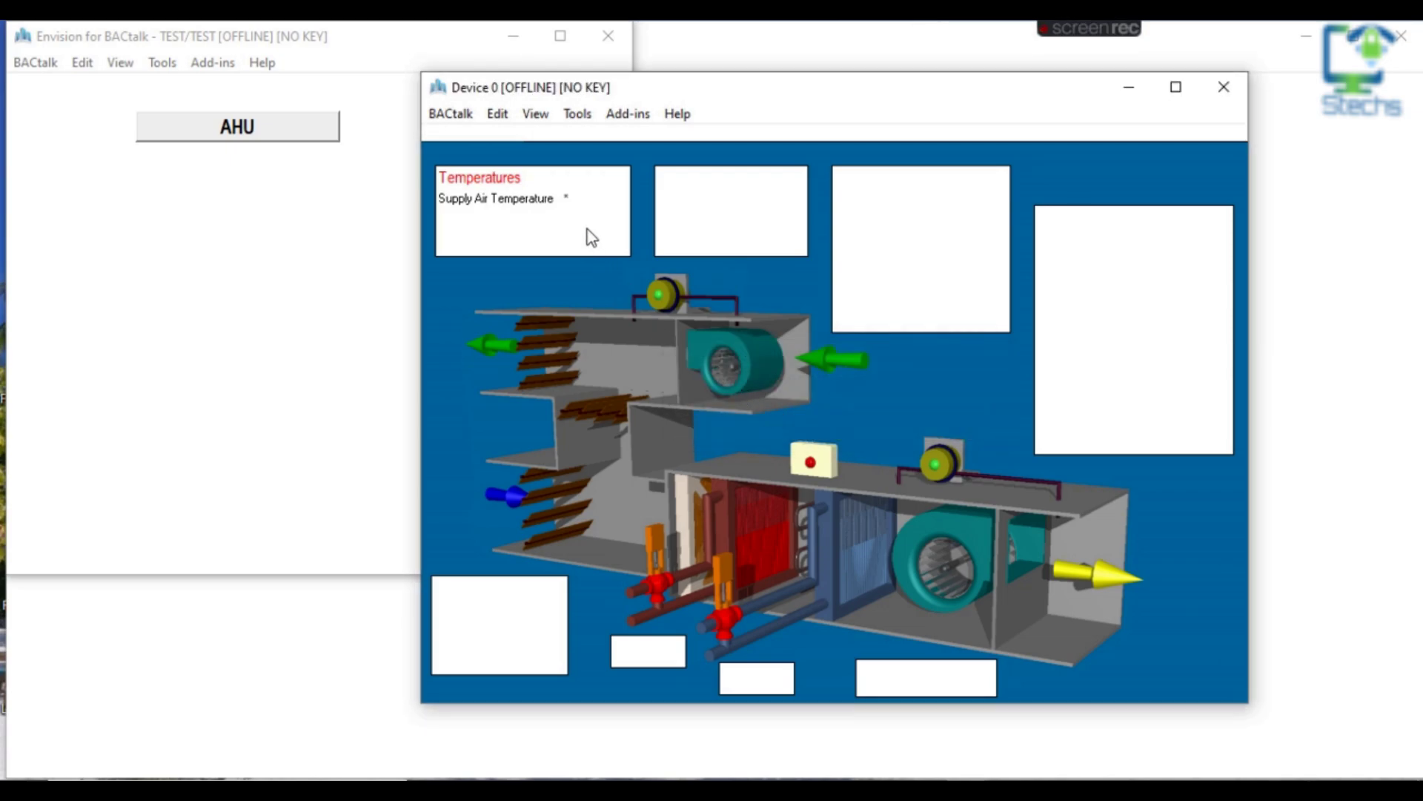
pyautogui.click(498, 115)
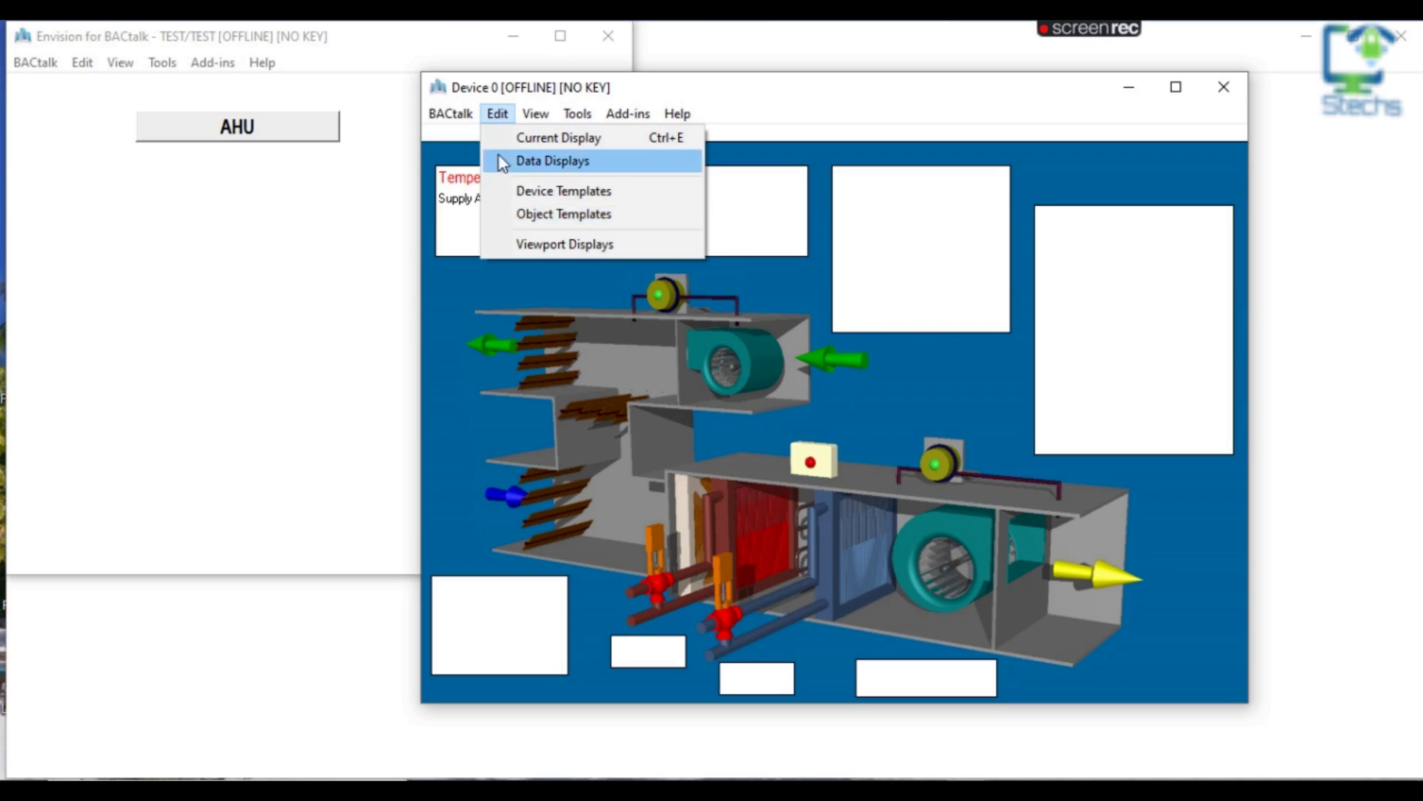
# Return to editing the current display and change the value field's object from AI 0 to AV 0
pyautogui.click(525, 139)
pyautogui.doubleClick(584, 200)
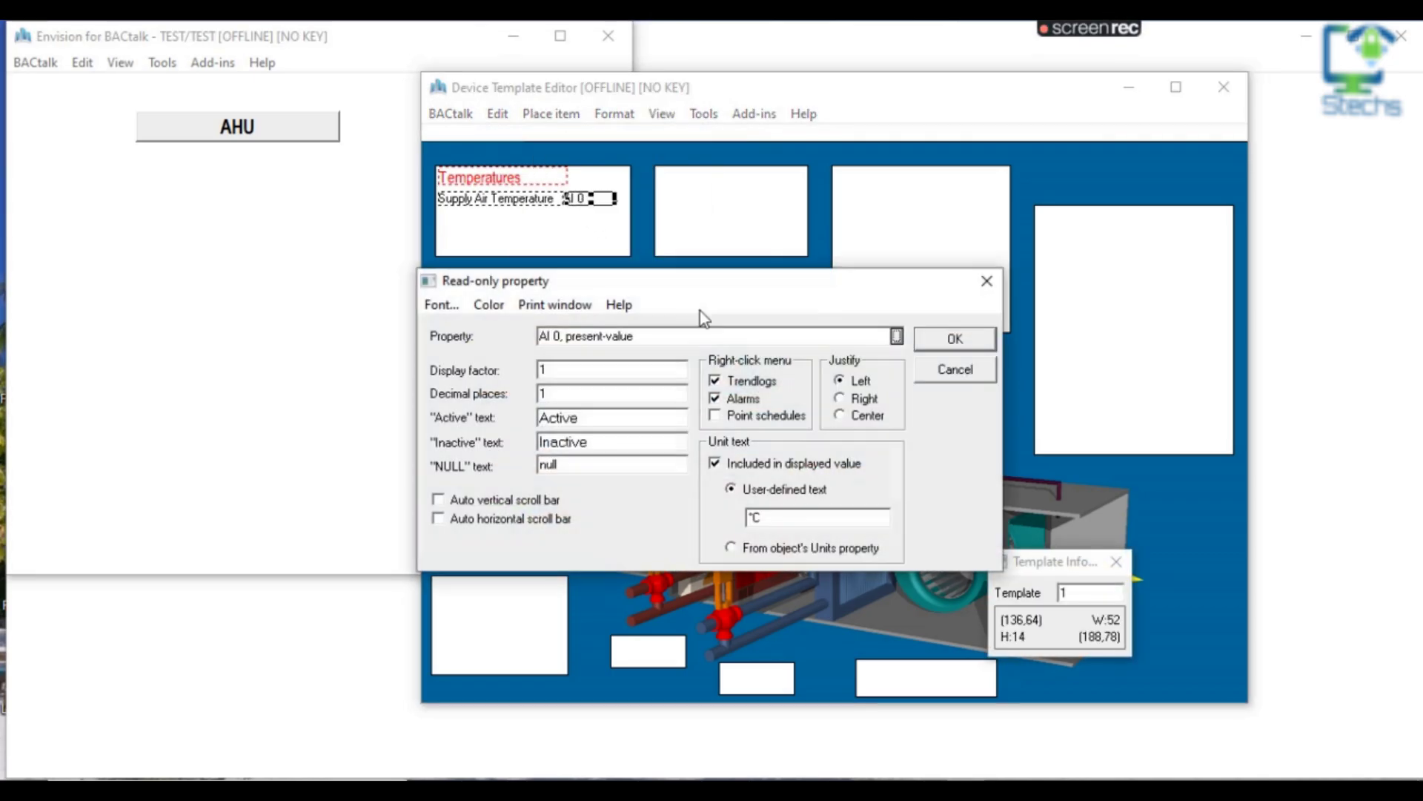
pyautogui.click(897, 336)
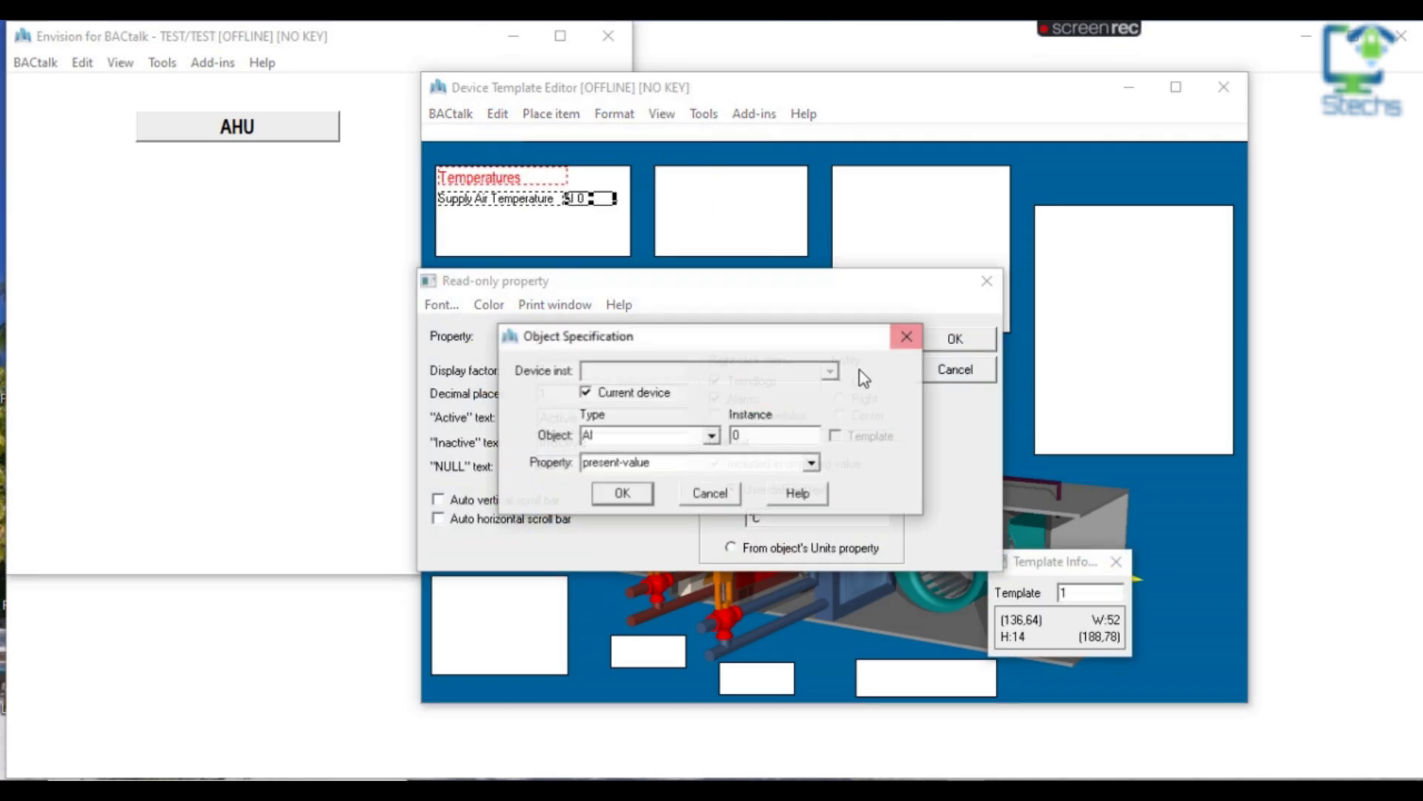
pyautogui.click(711, 436)
pyautogui.click(591, 65)
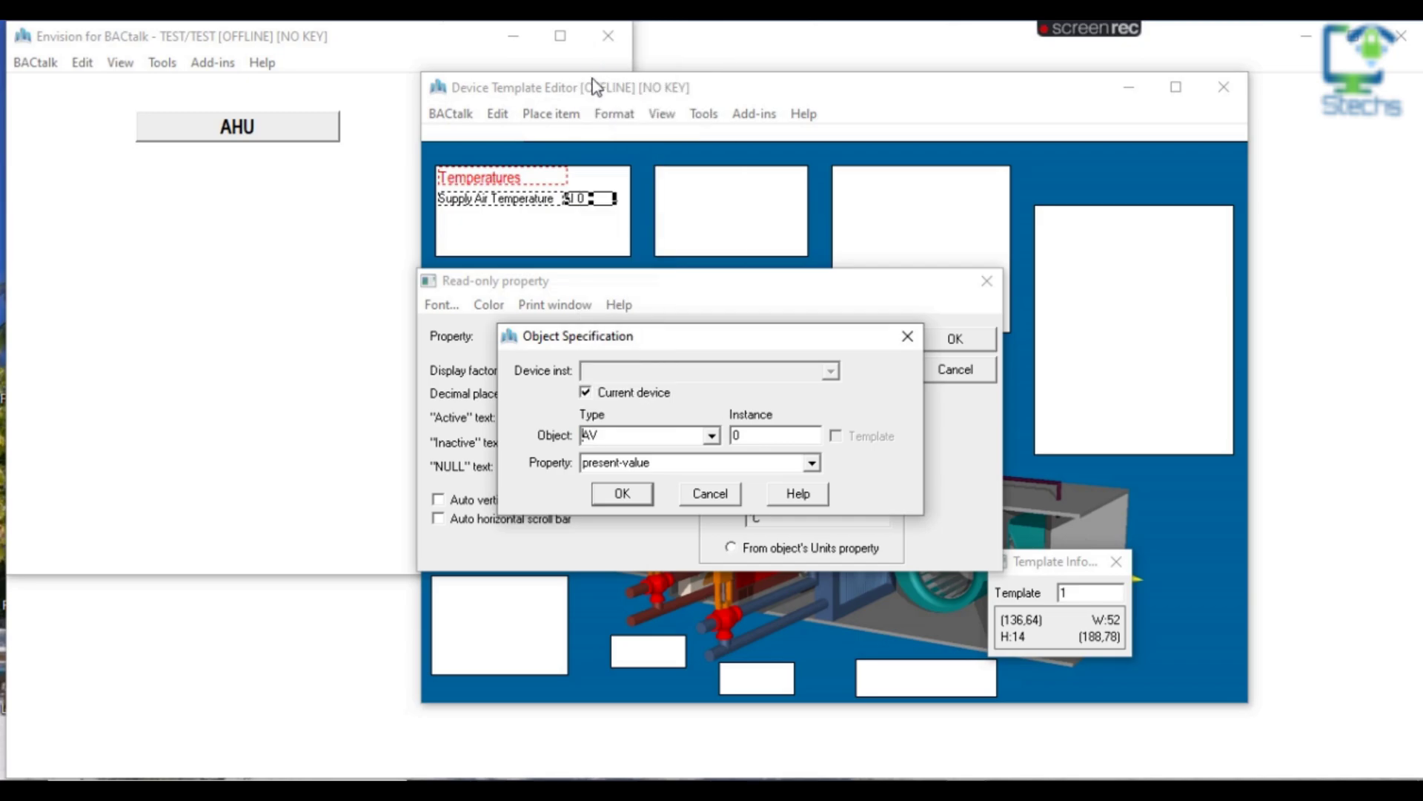
pyautogui.click(623, 494)
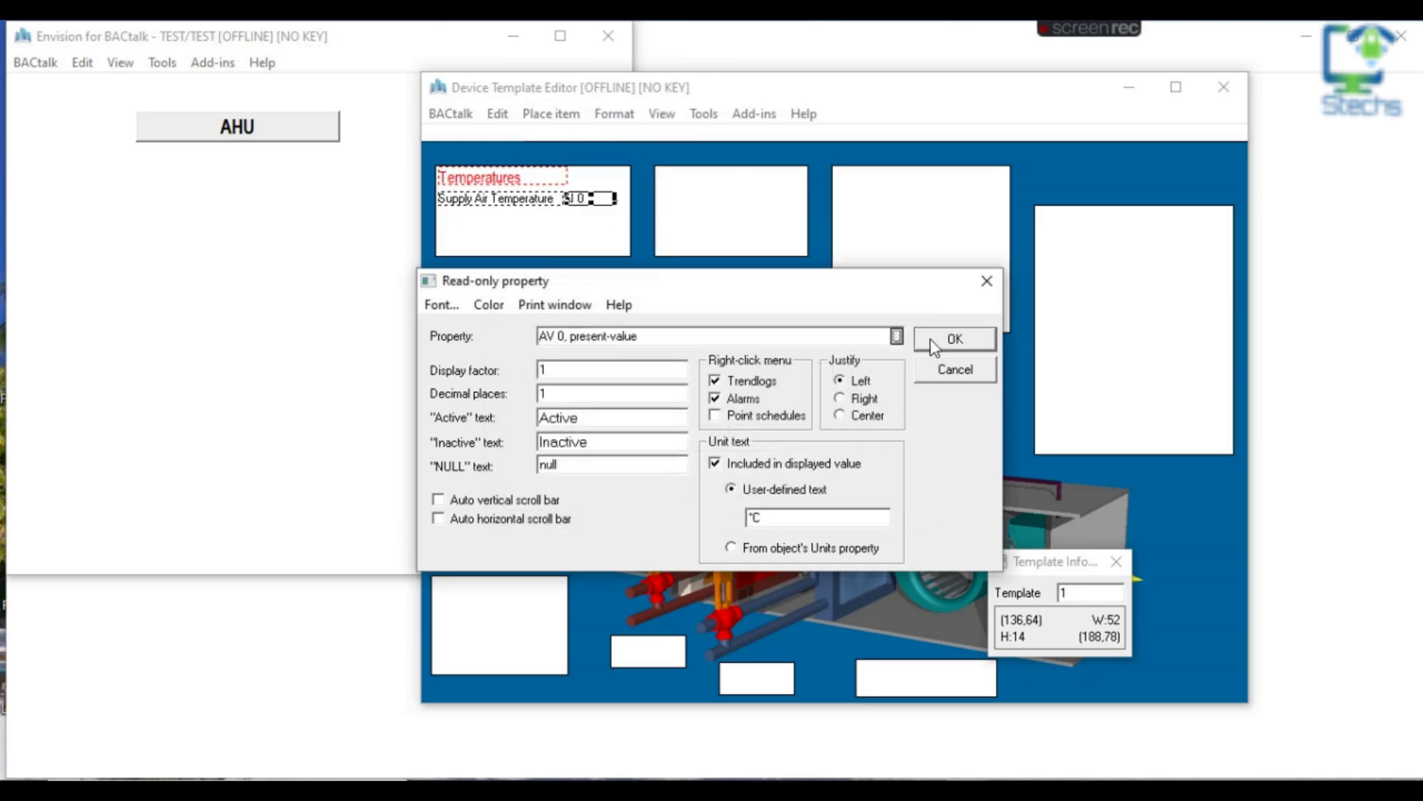
pyautogui.click(954, 339)
pyautogui.click(593, 250)
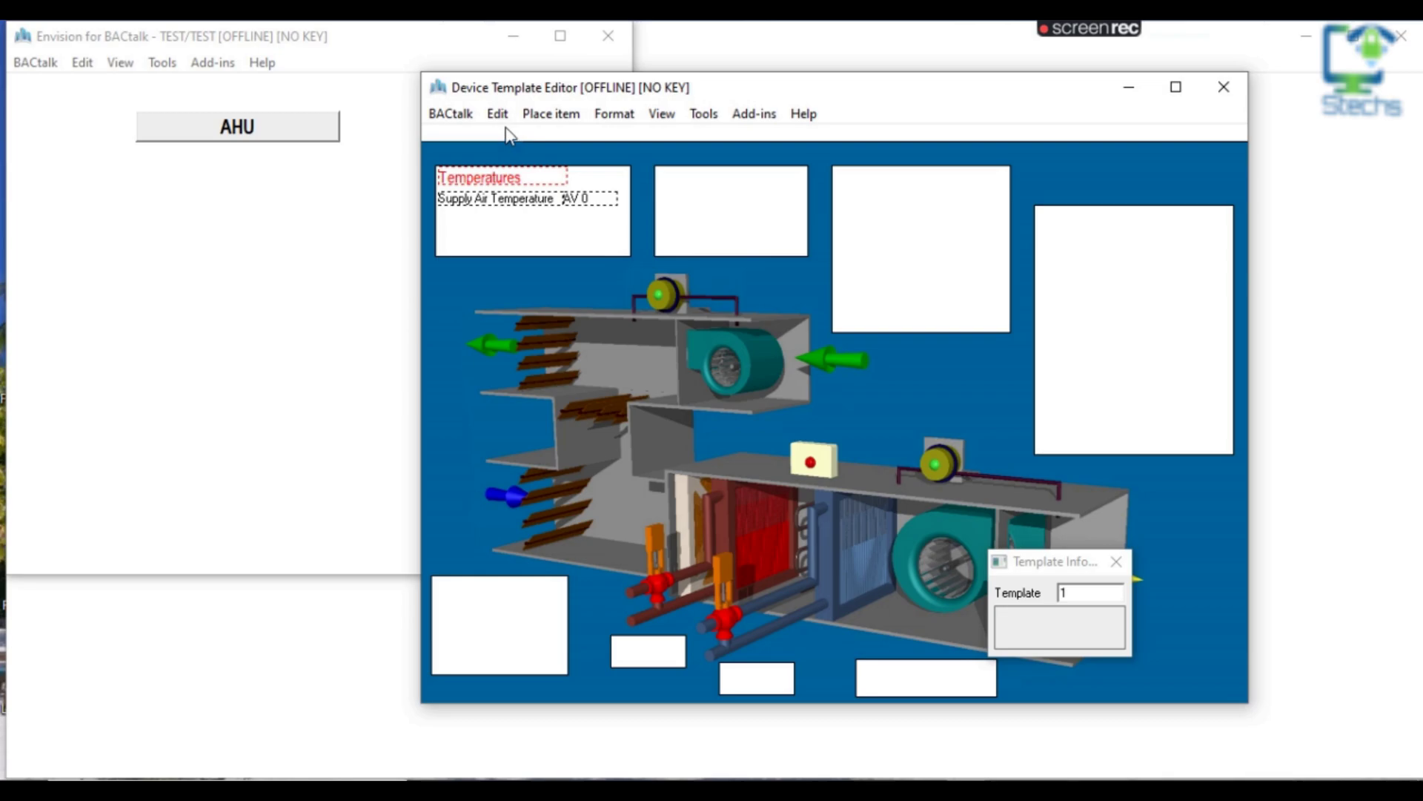